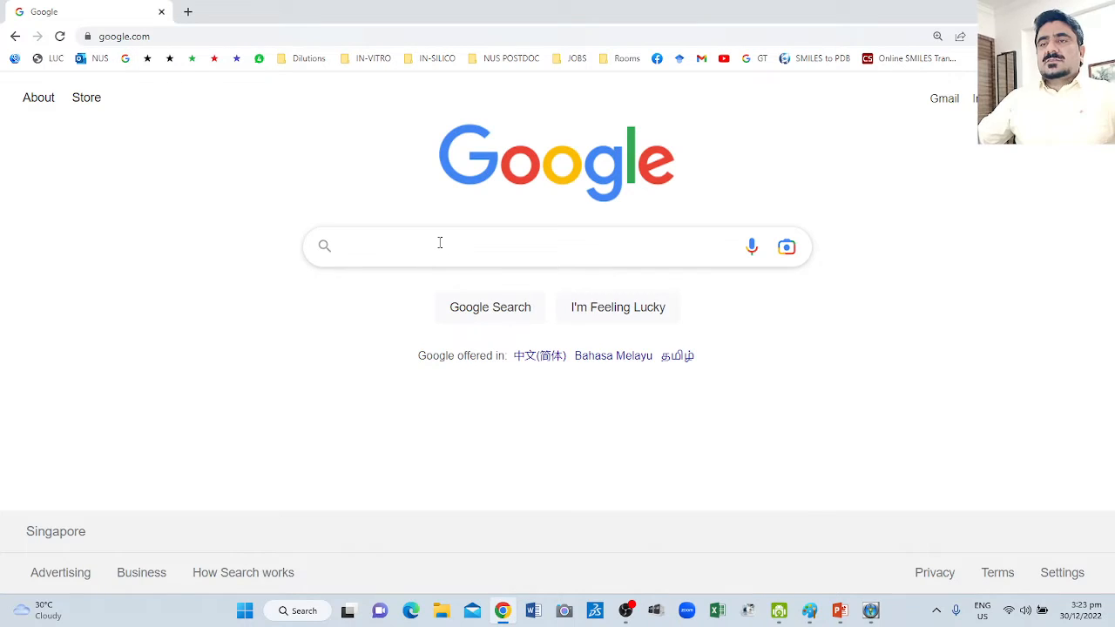
Search Google for "pyrx software free download" and open the PyRx downloads page on SourceForge.
left_click(439, 243)
type("py")
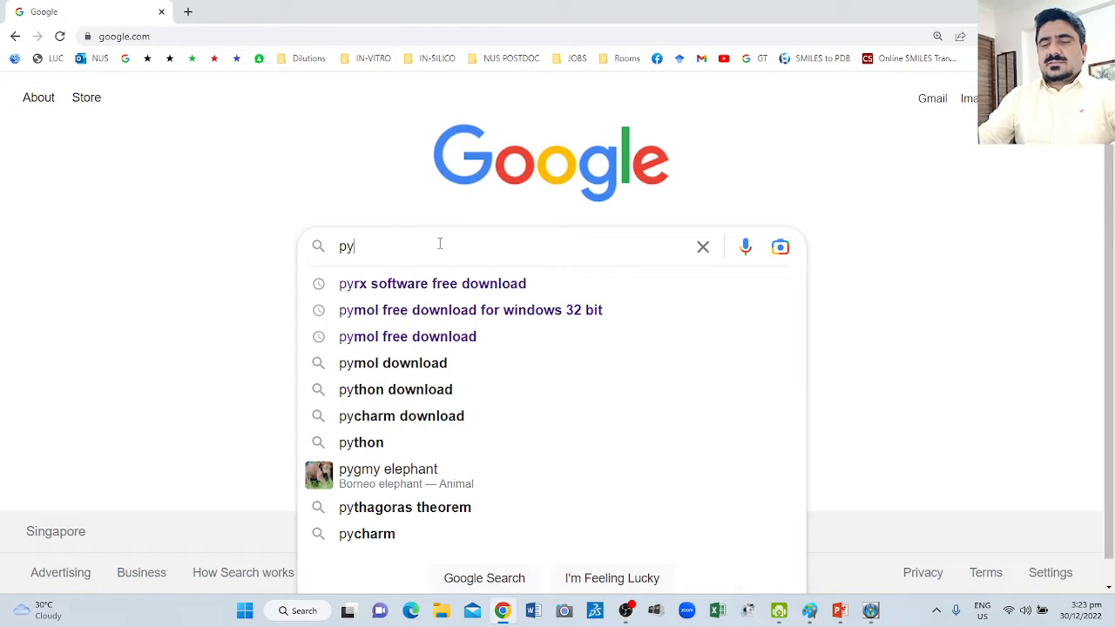
type("rx")
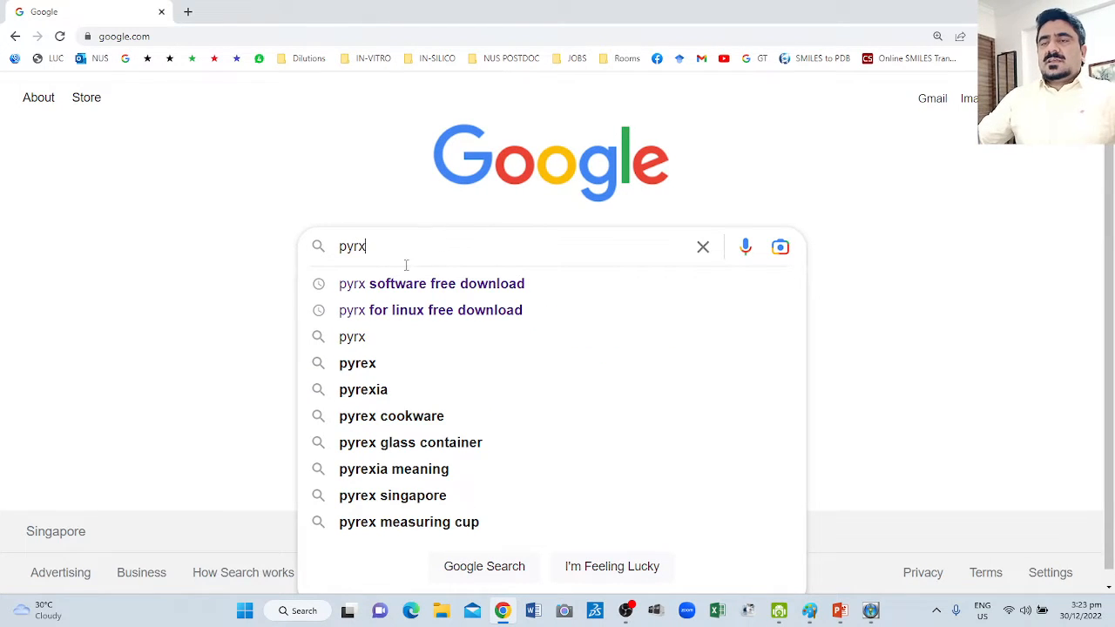
left_click(481, 285)
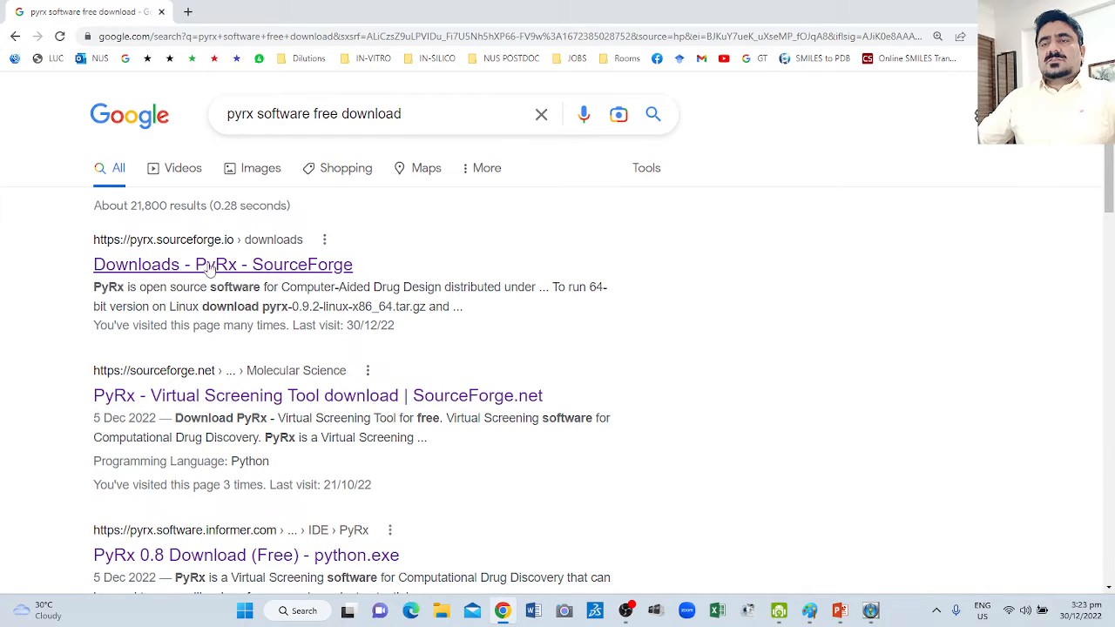
left_click(209, 266)
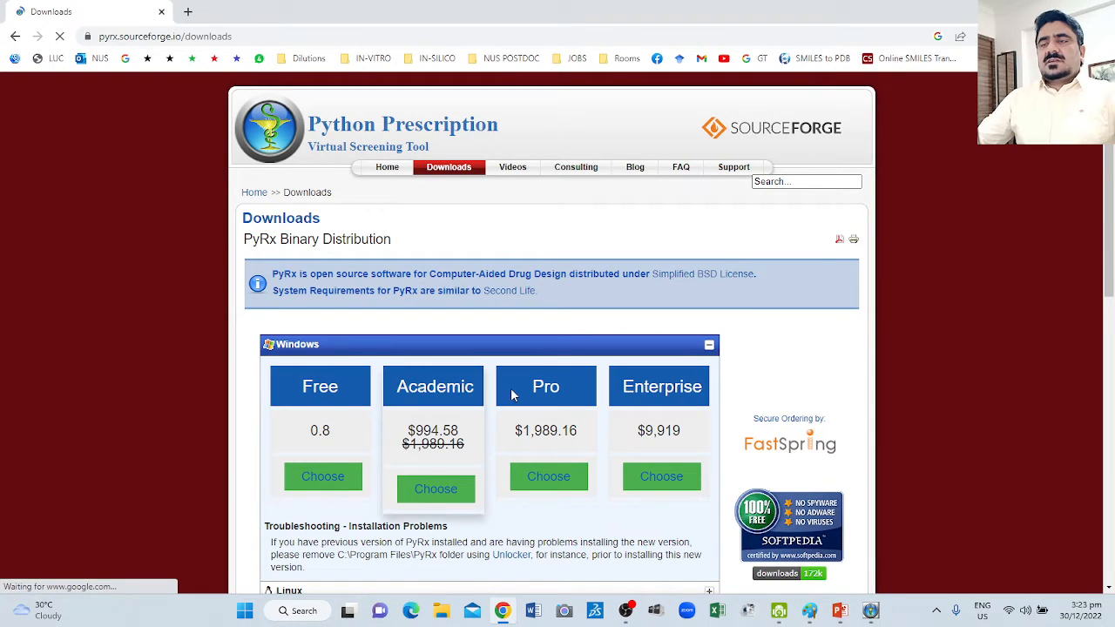
Request the free Windows version 0.8 of PyRx from SourceForge, cancel saving the setup file, and put the browser away.
scroll(322, 403, "down", 3)
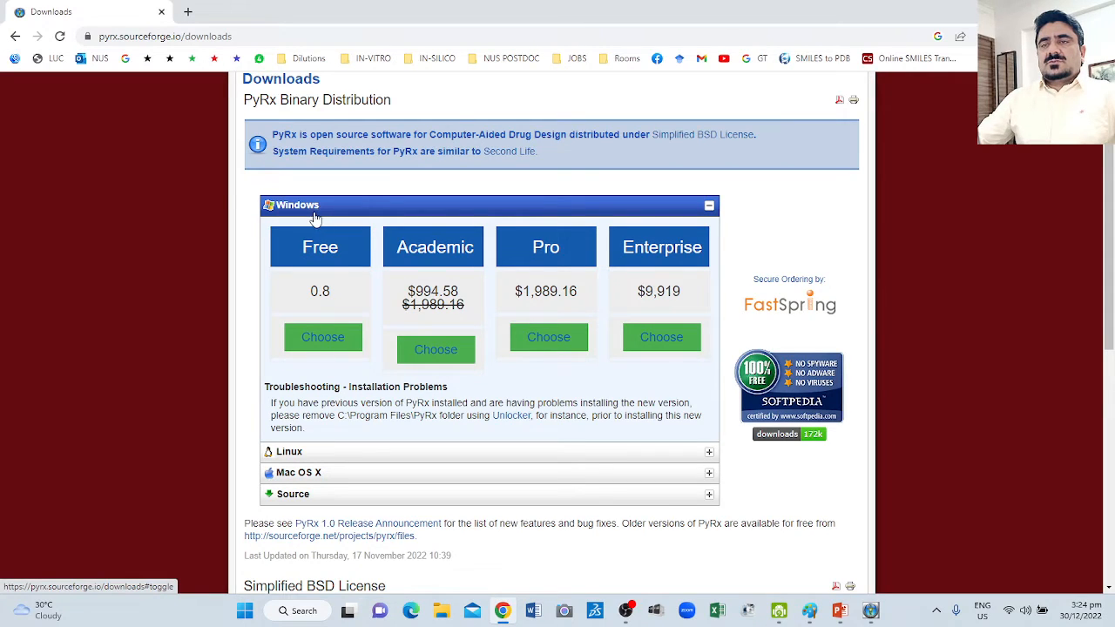
left_click(323, 339)
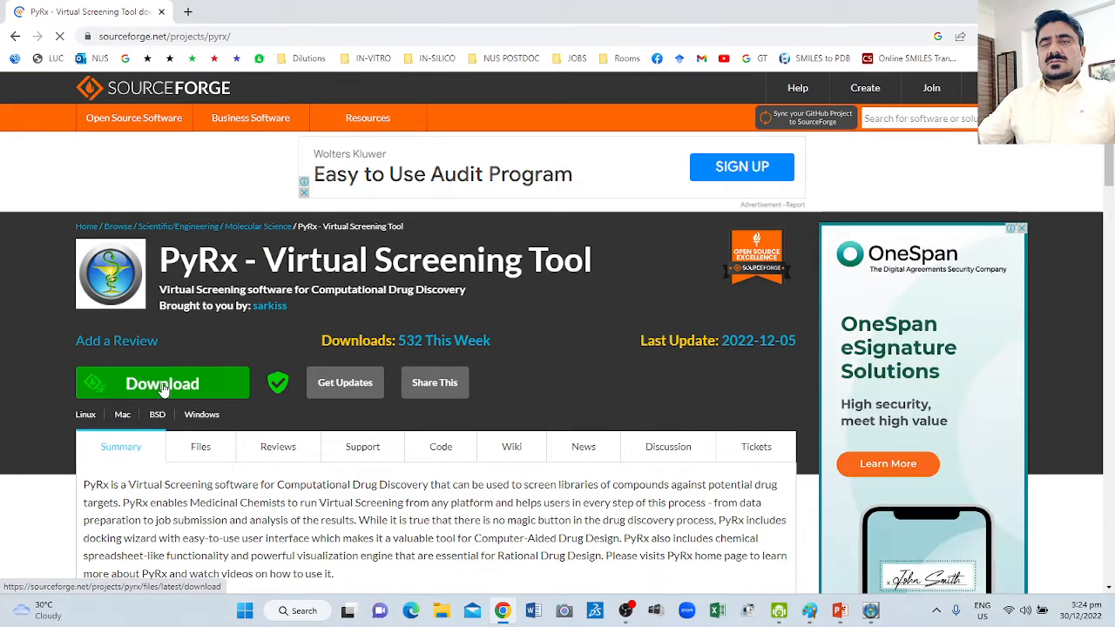
left_click(161, 388)
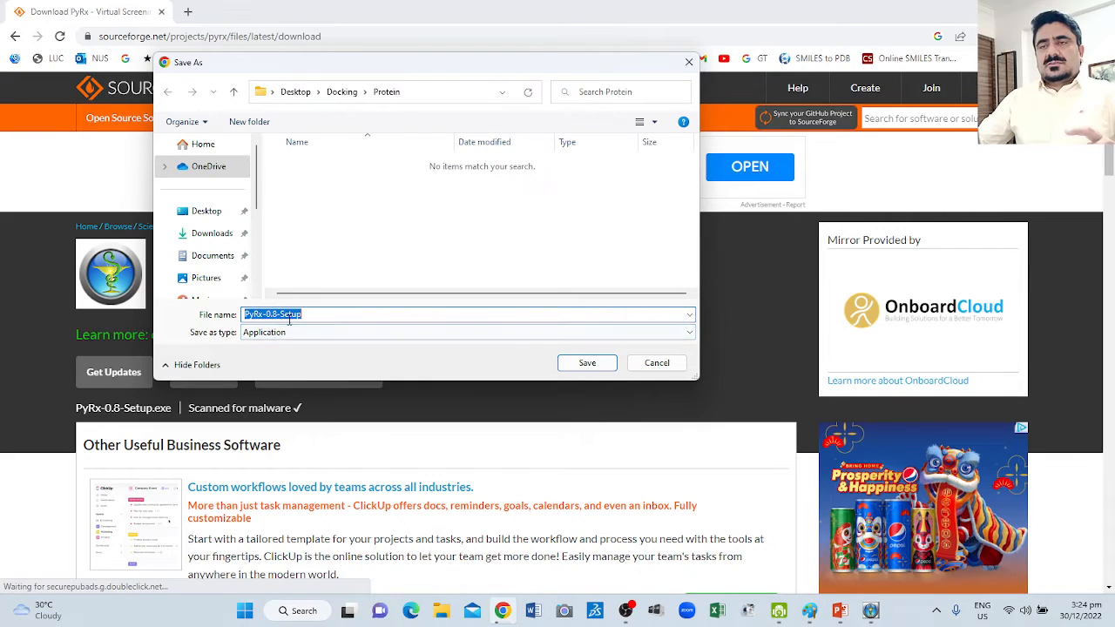
left_click(657, 362)
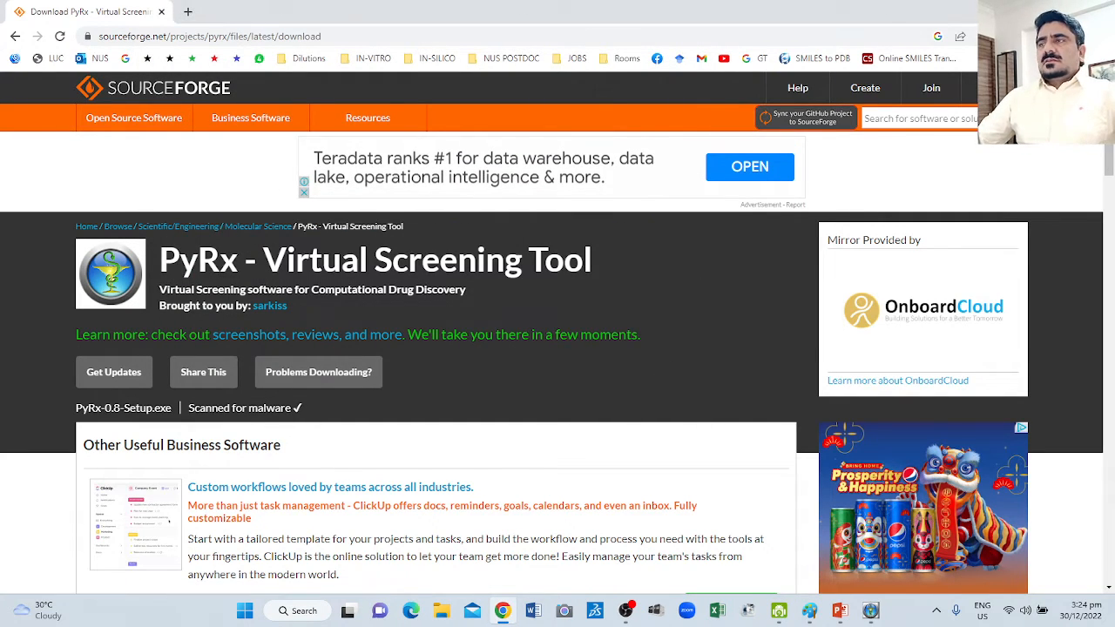
left_click(1032, 10)
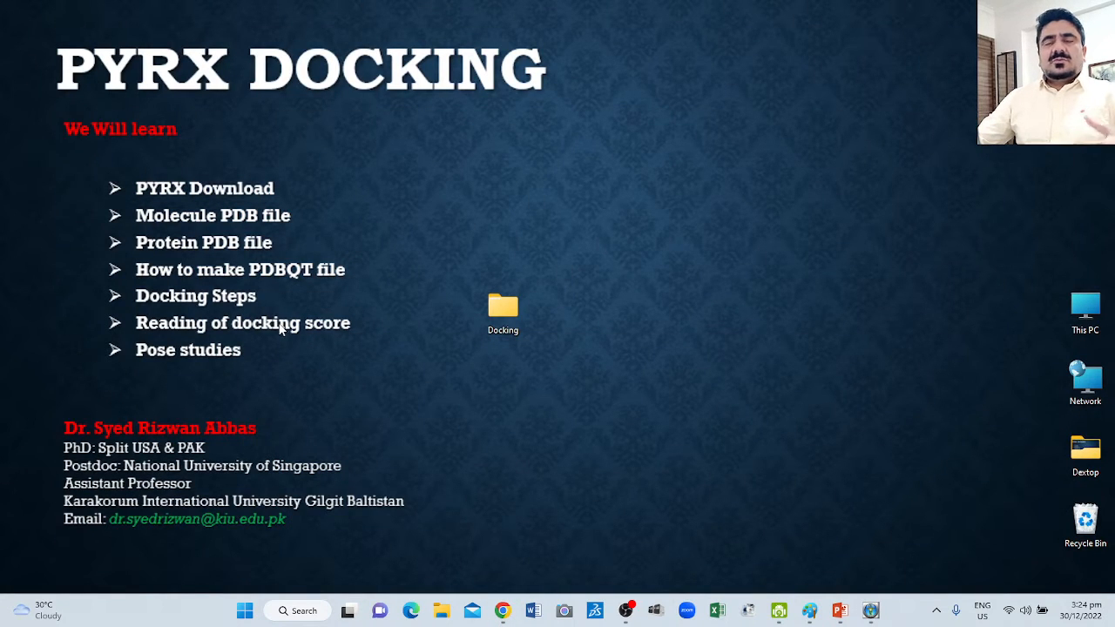
Look through the Ligands and Protein subfolders of the Docking folder for their PDB files, and return to the desktop.
double_click(502, 314)
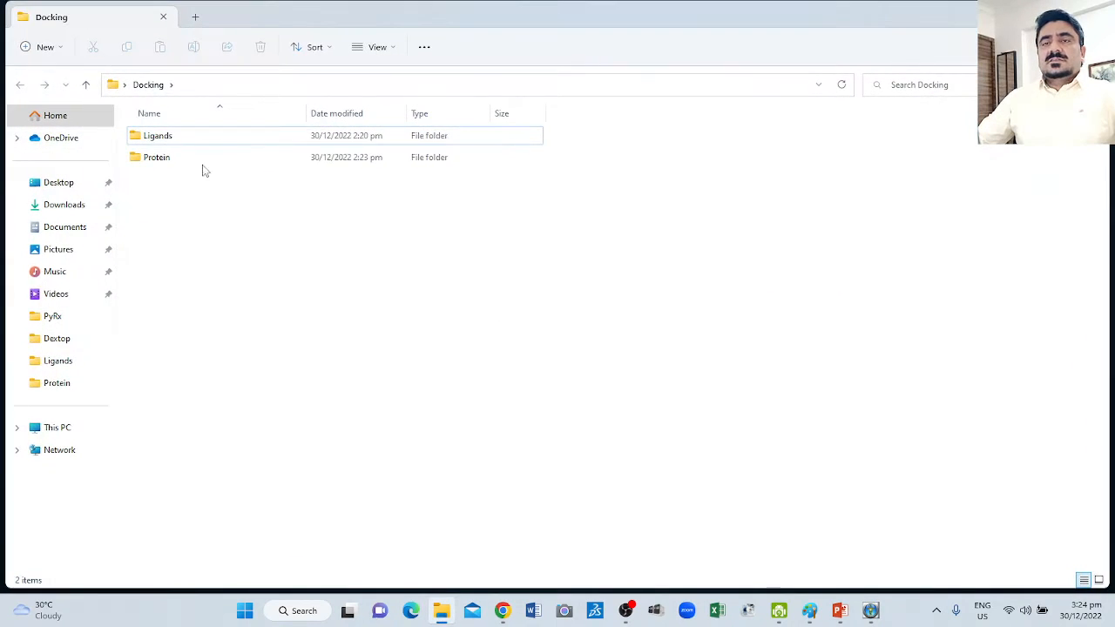
double_click(161, 138)
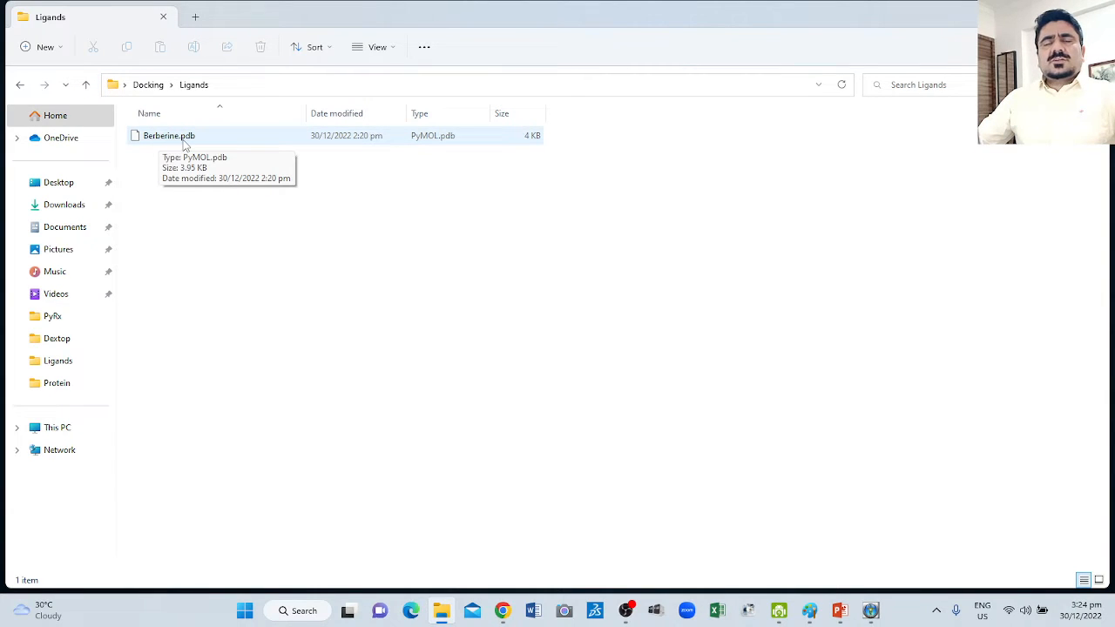
left_click(86, 85)
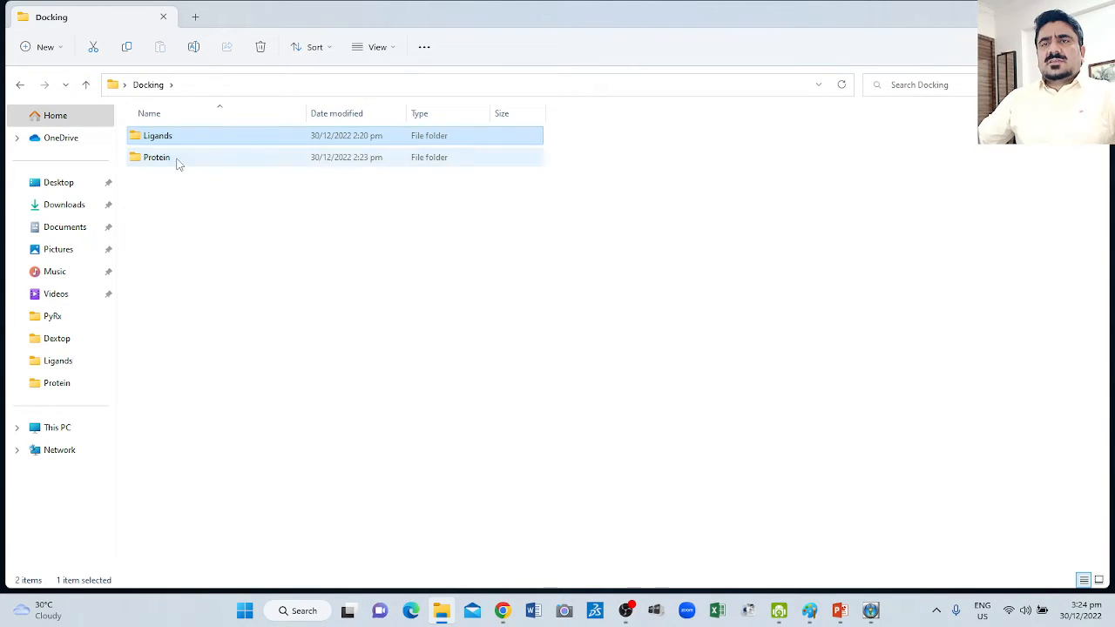
double_click(178, 163)
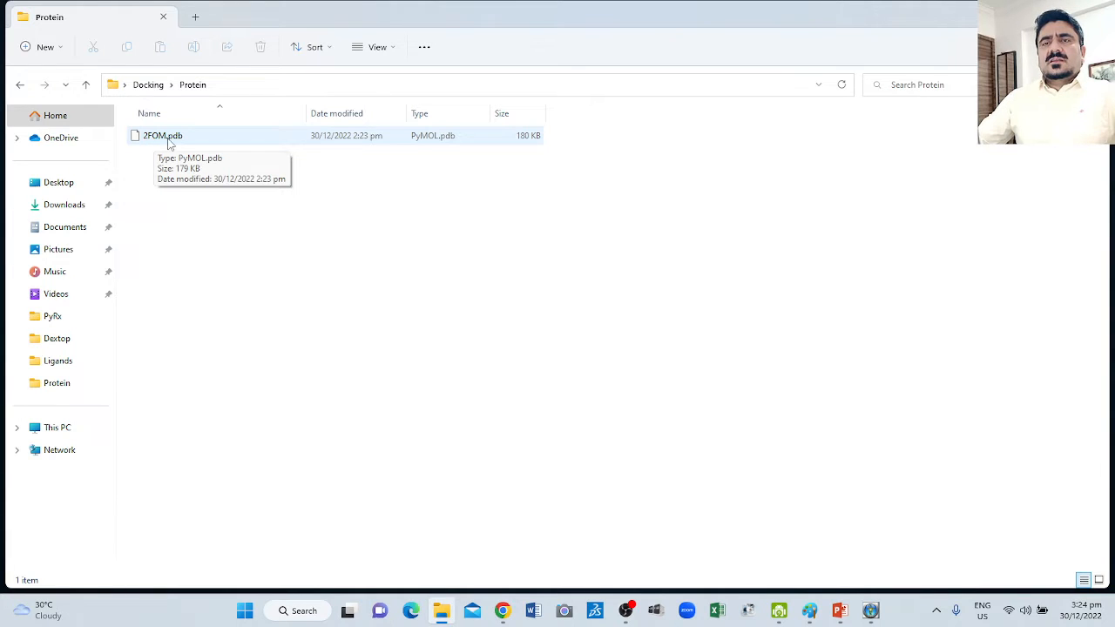
left_click(86, 85)
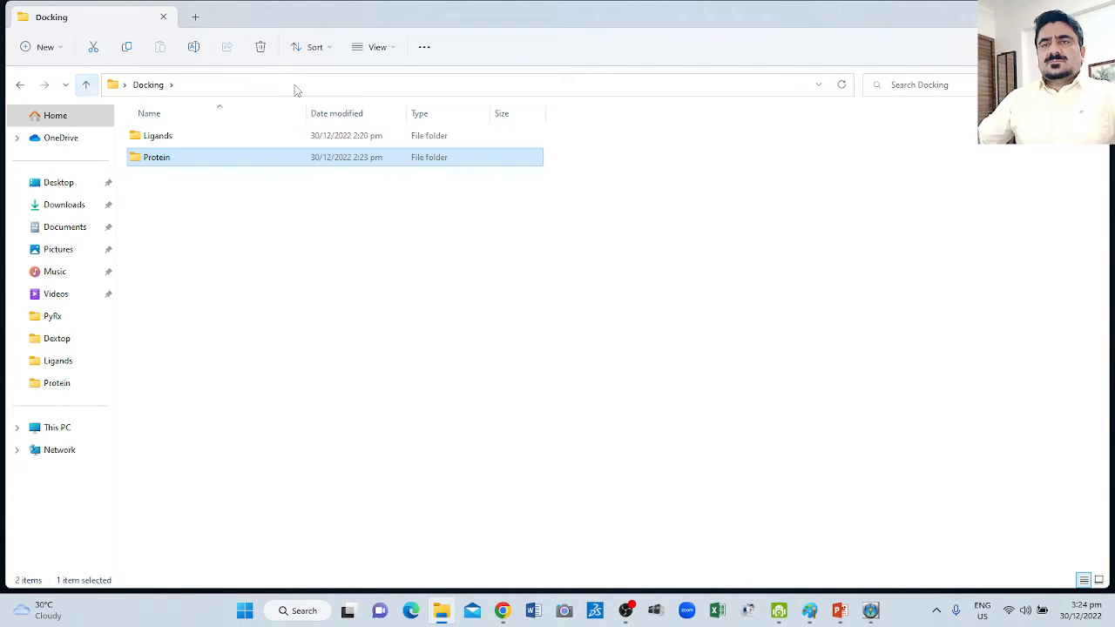
key("super+d")
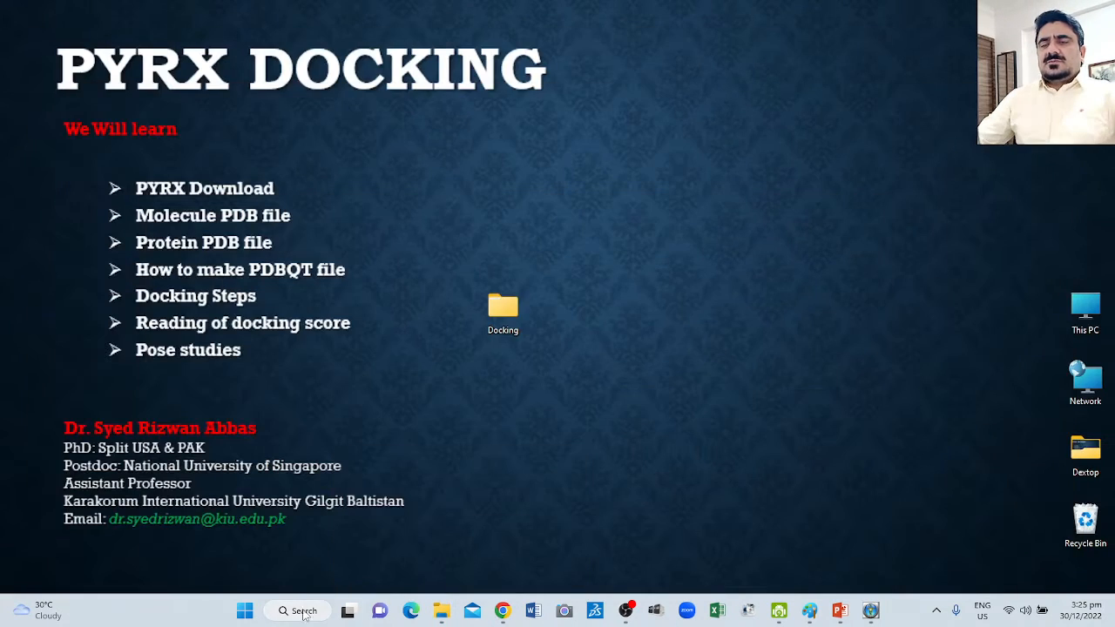
Launch PyRx and bring up its full-screen main window.
key("super")
scroll(655, 258, "down", 2)
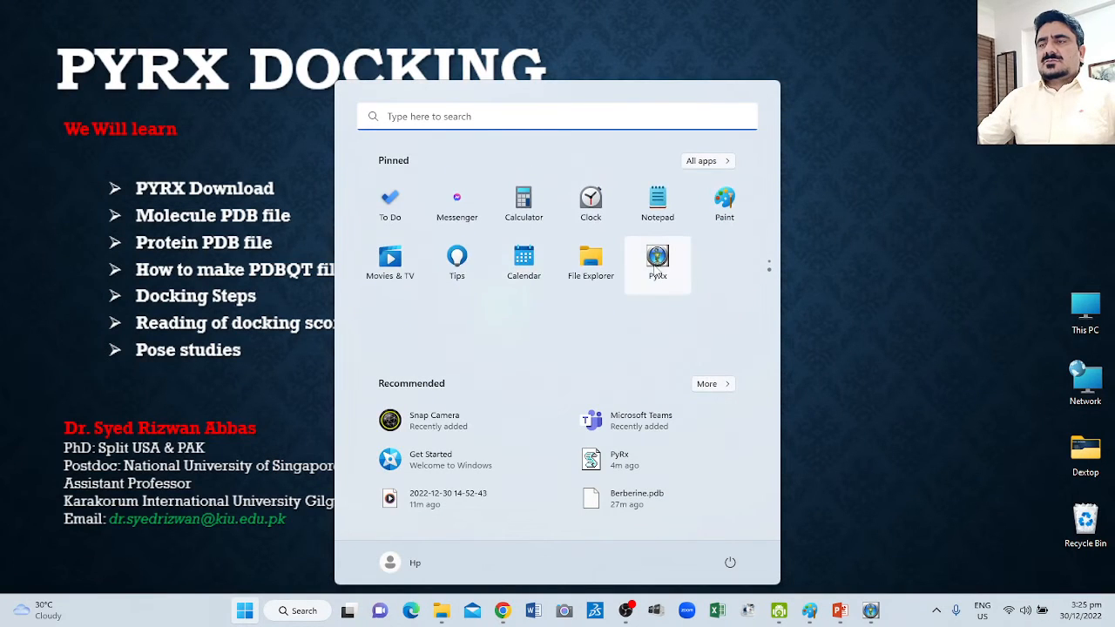
left_click(656, 265)
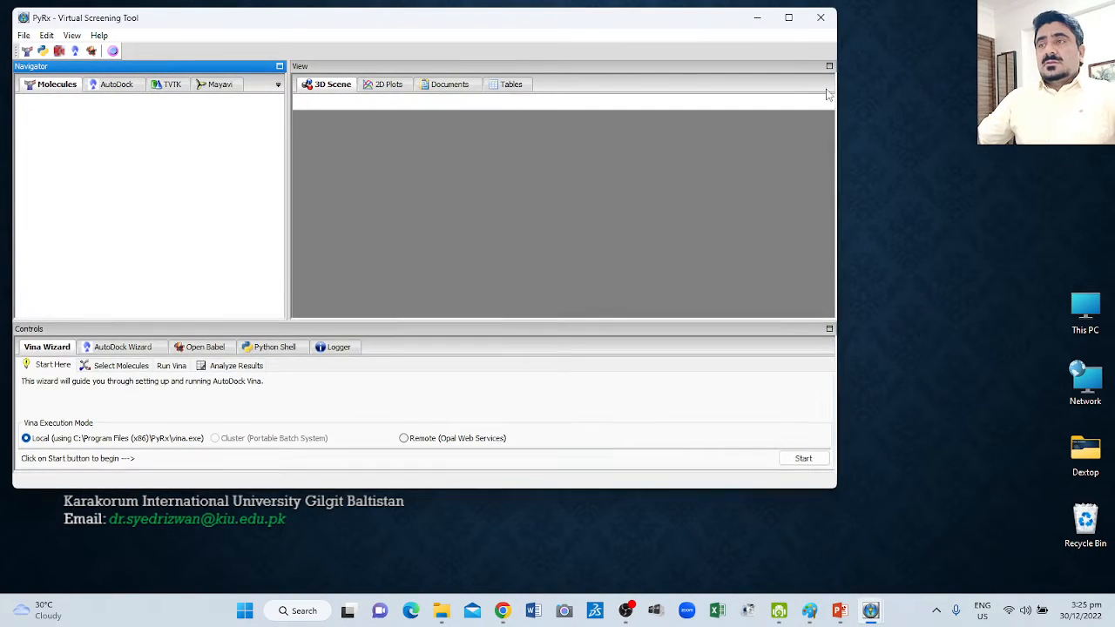
left_click(788, 17)
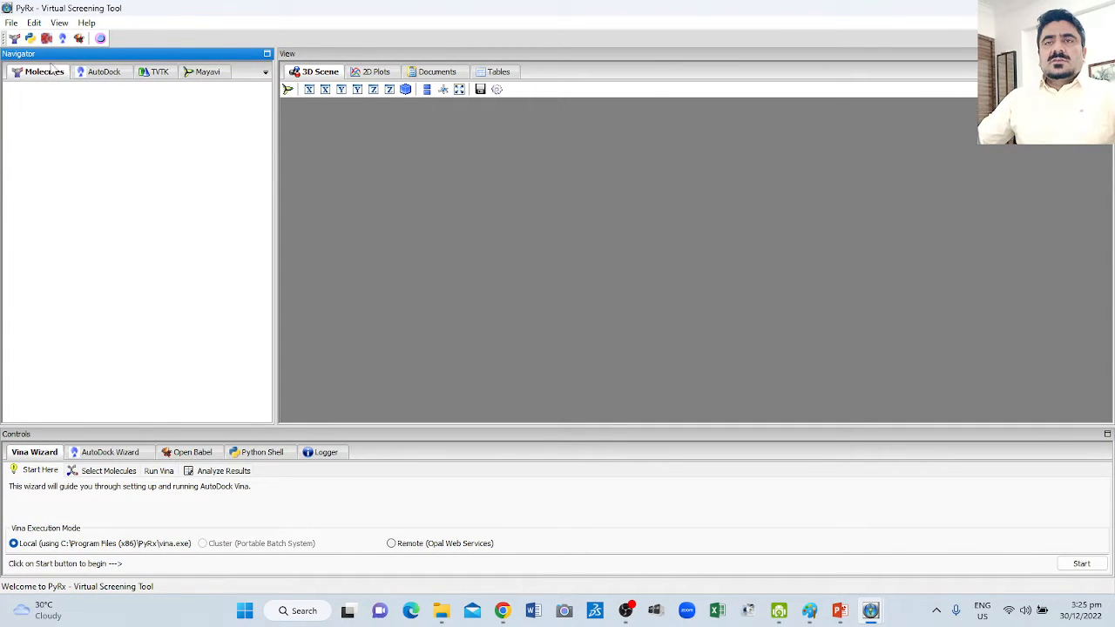
Load the protein molecule 2FOM.pdb from the Desktop's Docking\Protein folder.
left_click(11, 23)
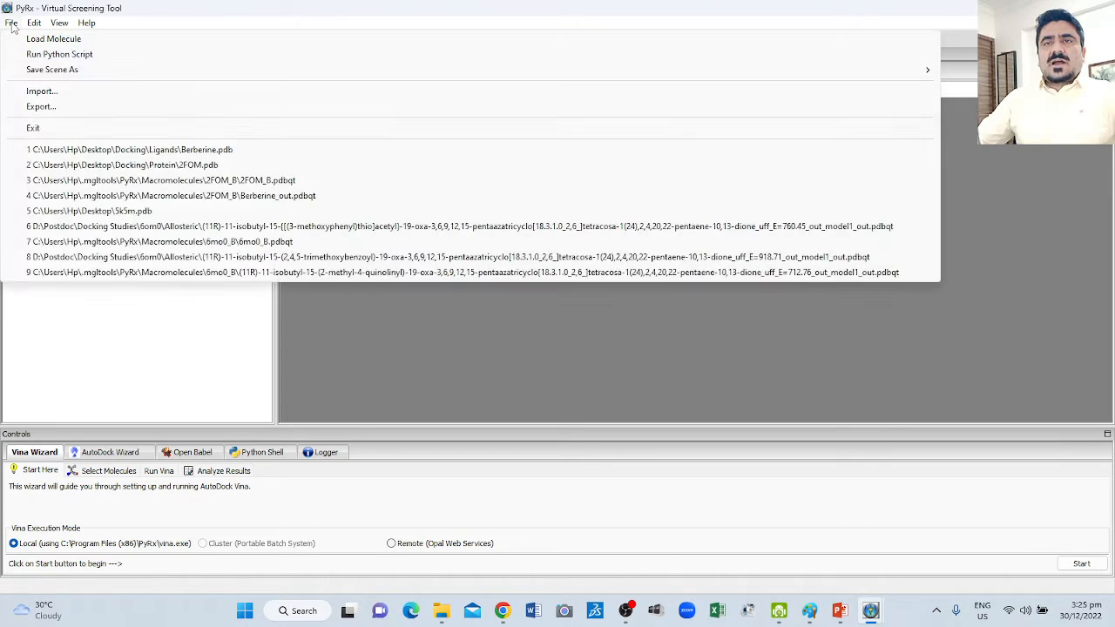
left_click(40, 38)
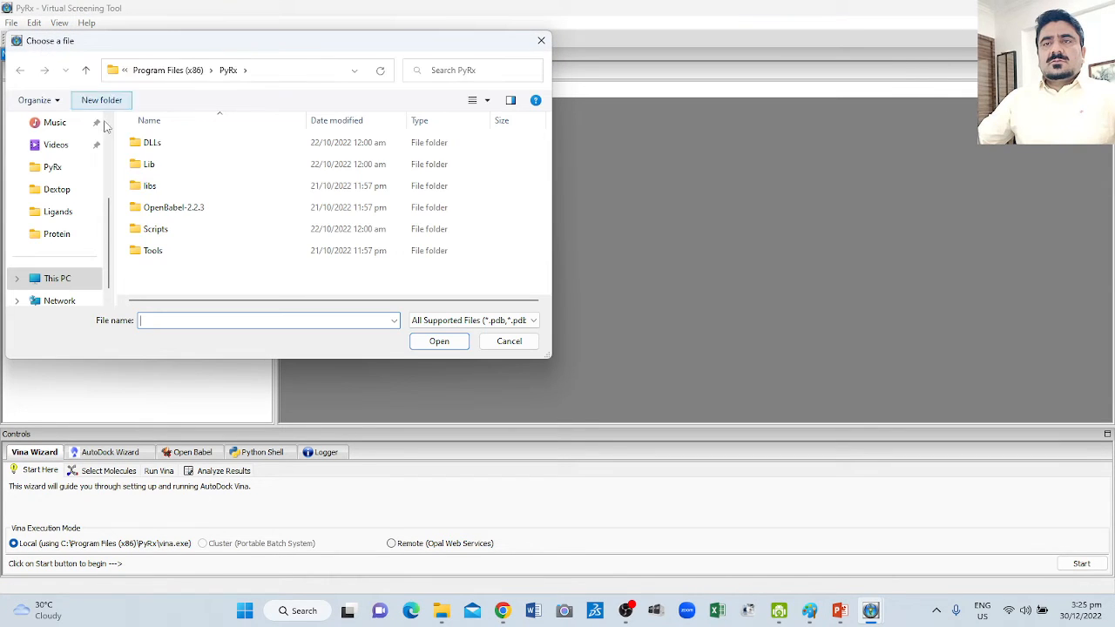
scroll(86, 193, "up", 2)
left_click(59, 168)
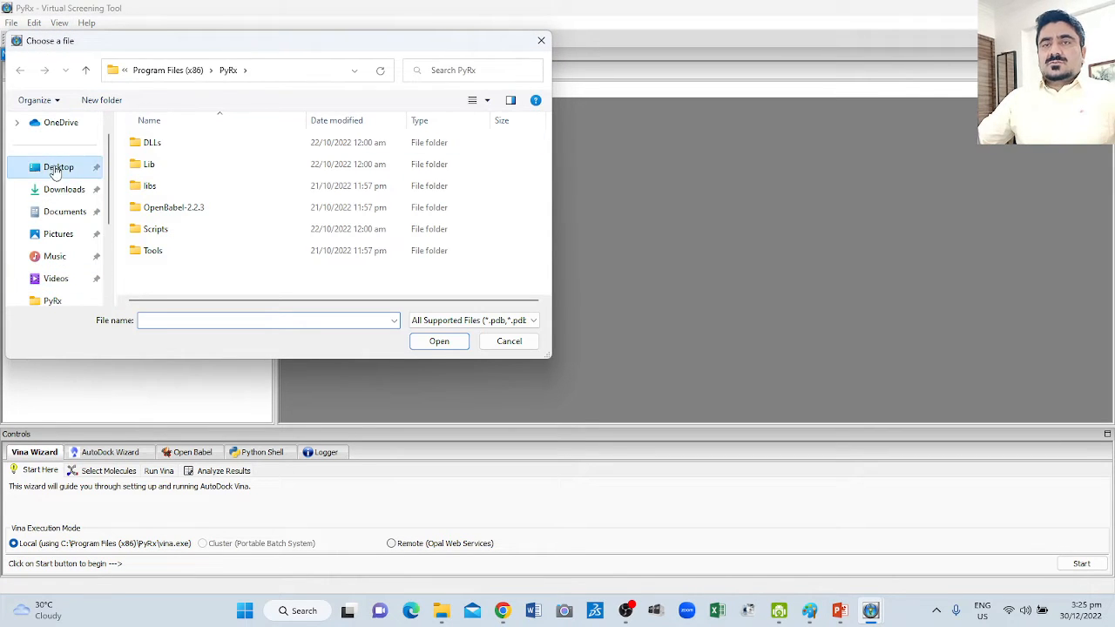
double_click(267, 164)
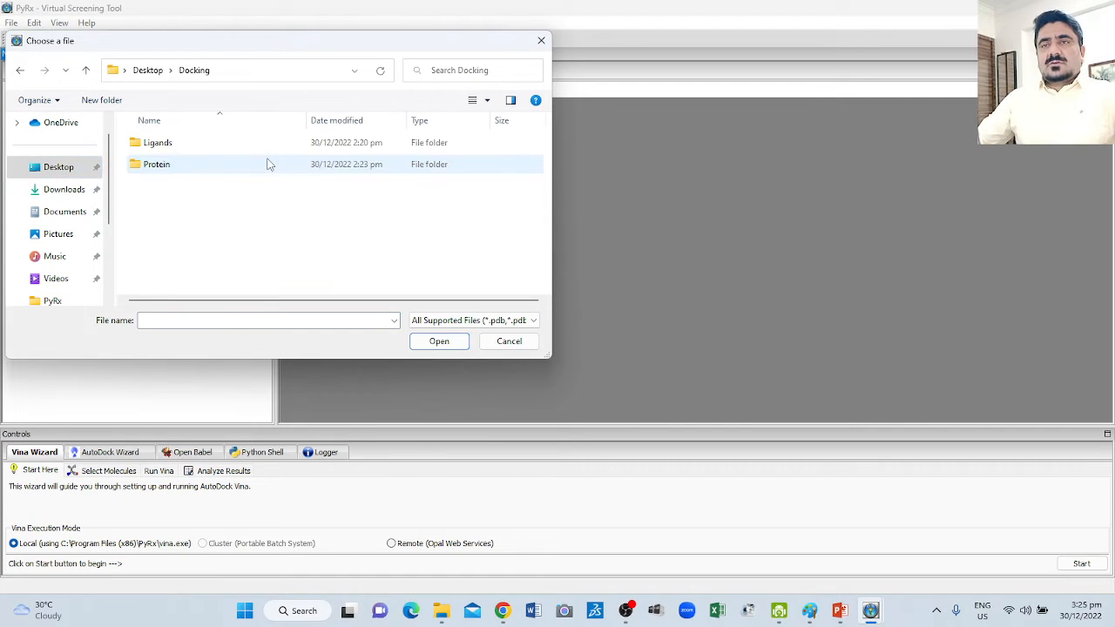
double_click(157, 164)
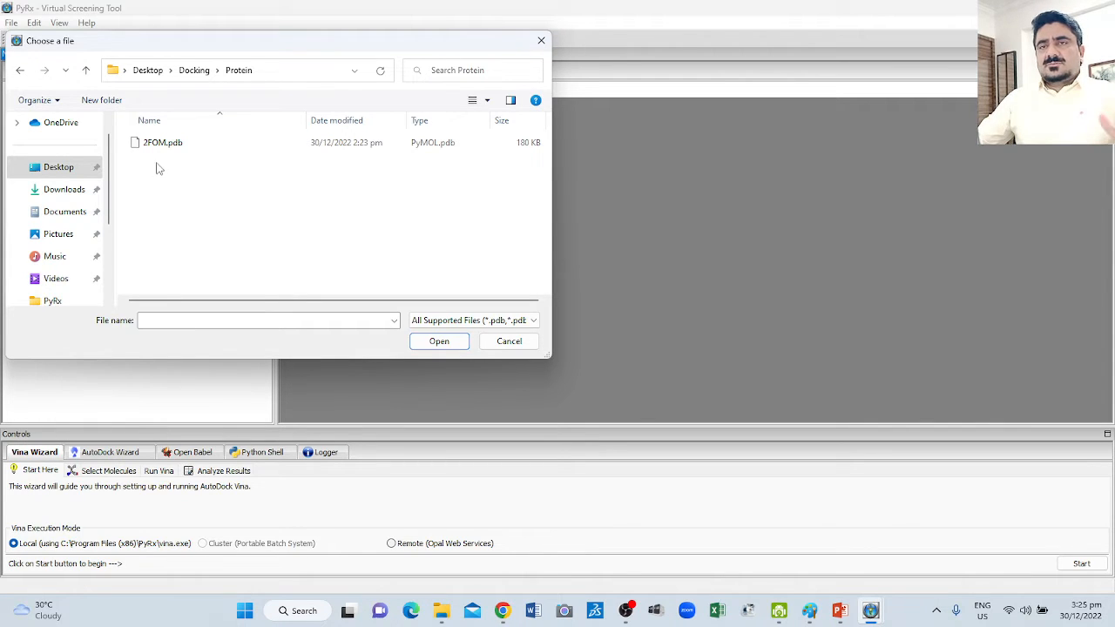
left_click(168, 145)
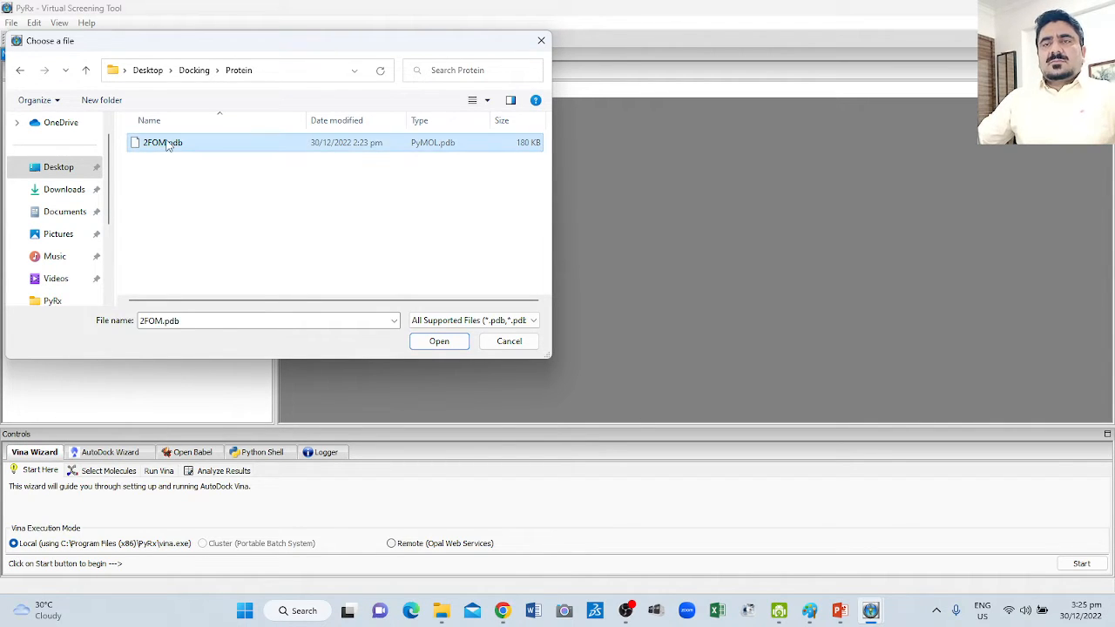
left_click(442, 342)
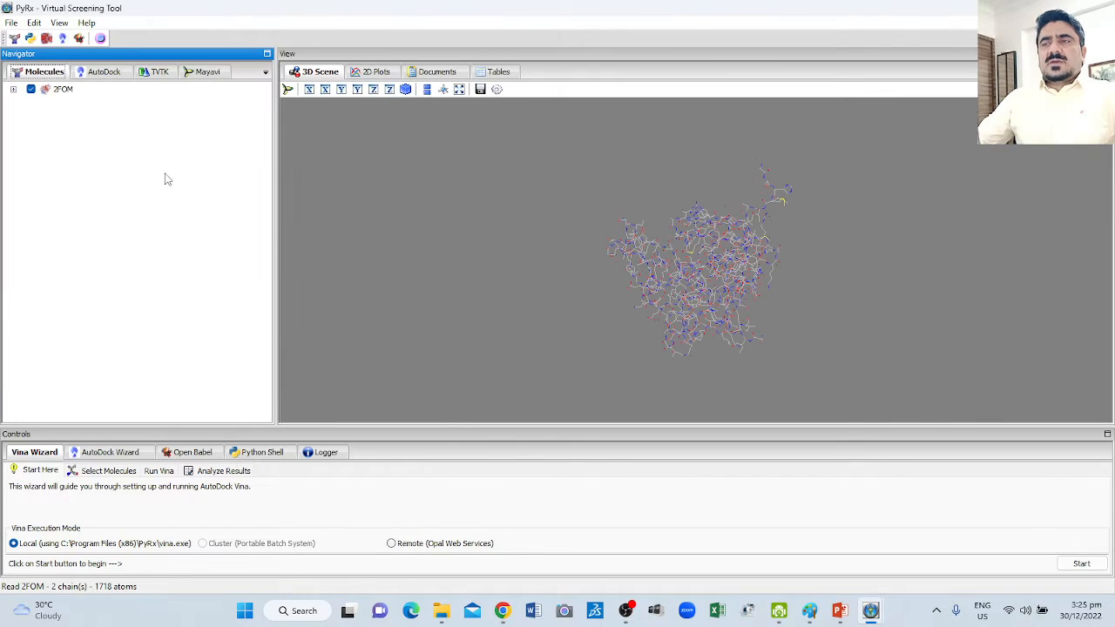
Expand the 2FOM protein to list its chains and hide chain A in the 3D scene.
left_click_drag(598, 239, 523, 427)
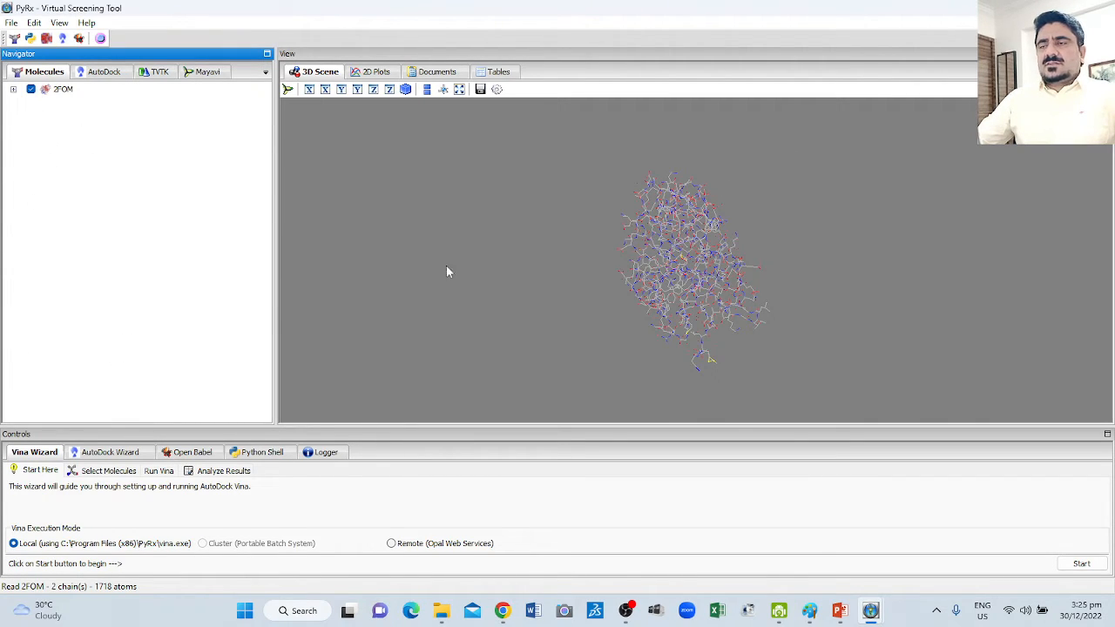
left_click_drag(744, 229, 603, 263)
scroll(770, 258, "up", 3)
scroll(783, 262, "down", 2)
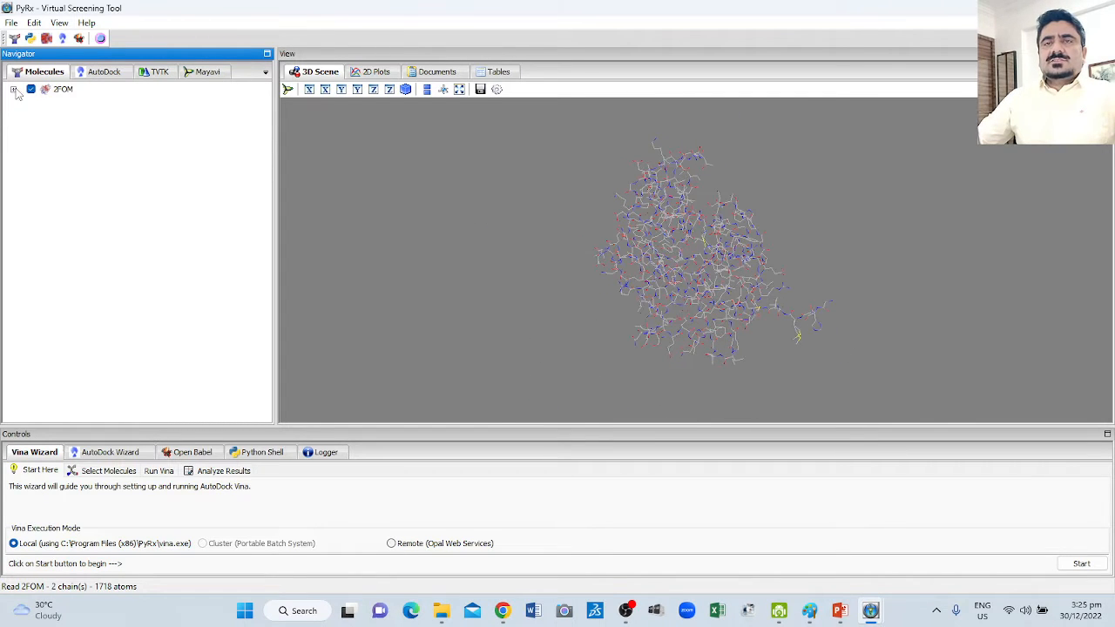
left_click(15, 91)
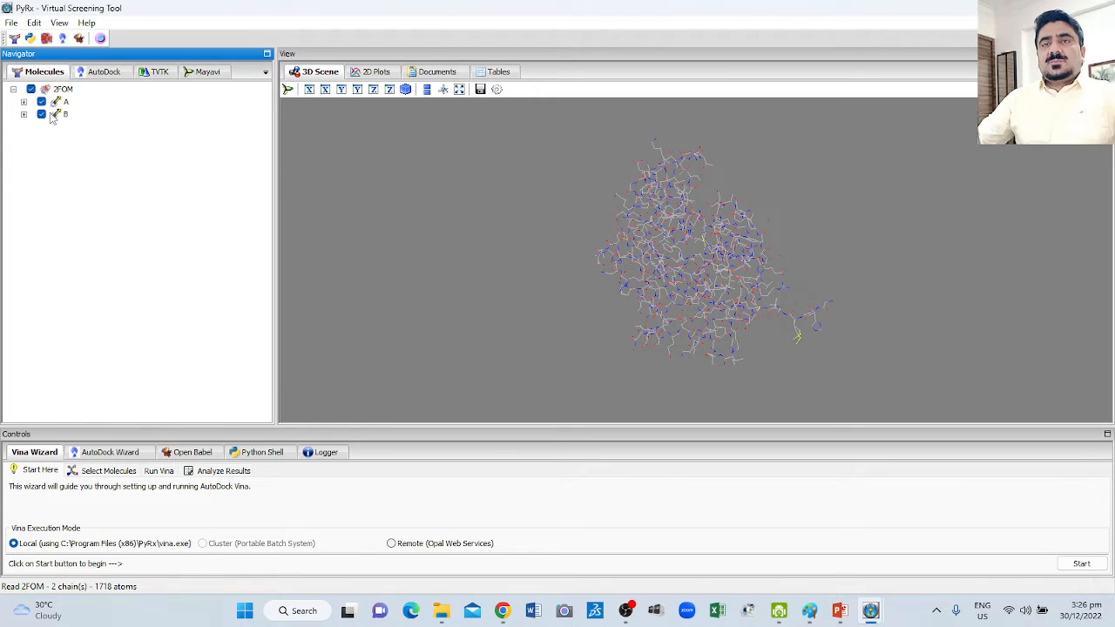
left_click(41, 102)
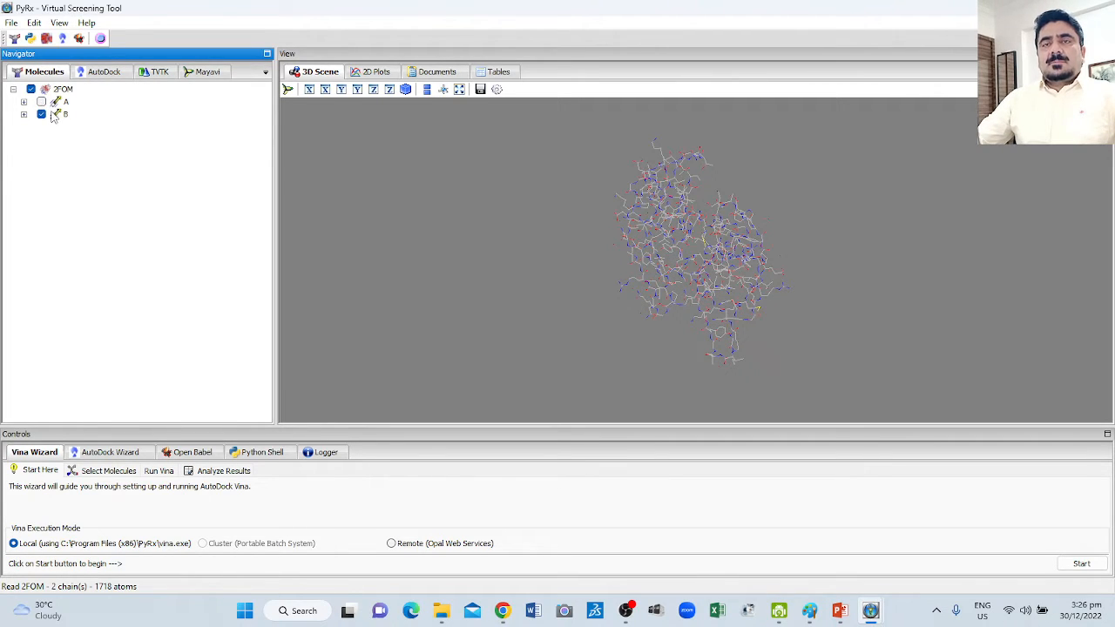
Make chain B of 2FOM an AutoDock macromolecule and inspect its structure in the 3D scene.
right_click(53, 116)
mouse_move(66, 120)
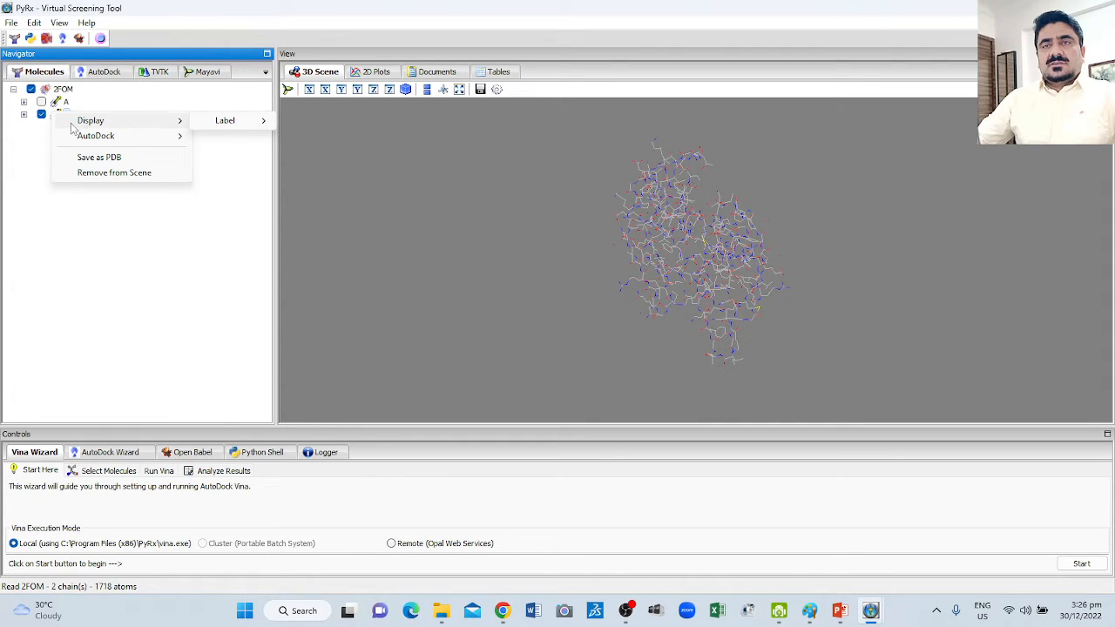
left_click(43, 119)
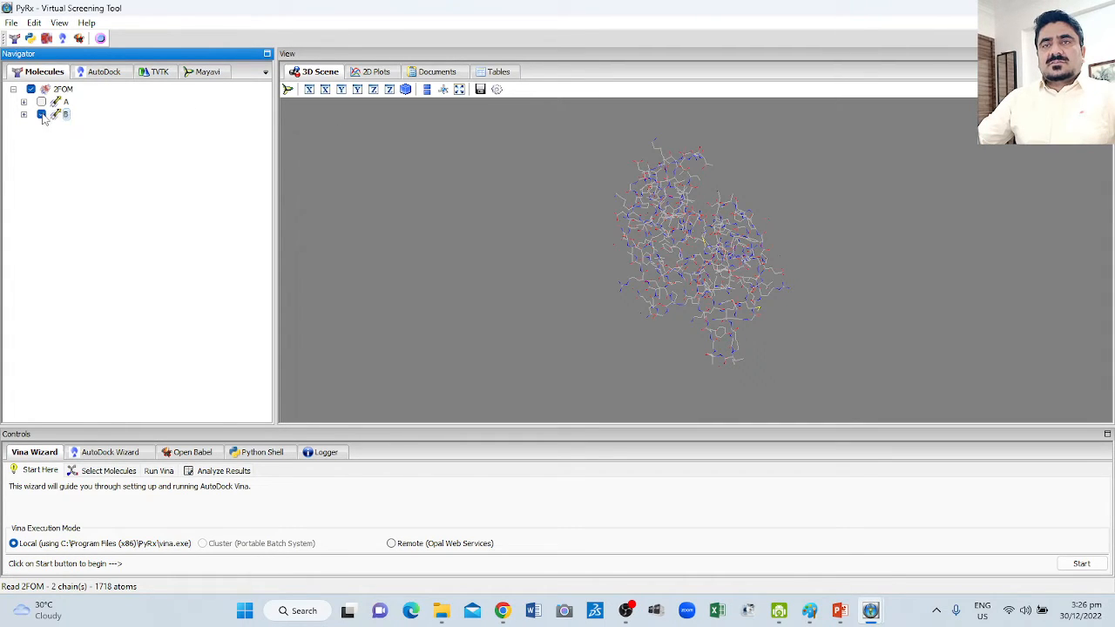
right_click(42, 114)
mouse_move(83, 144)
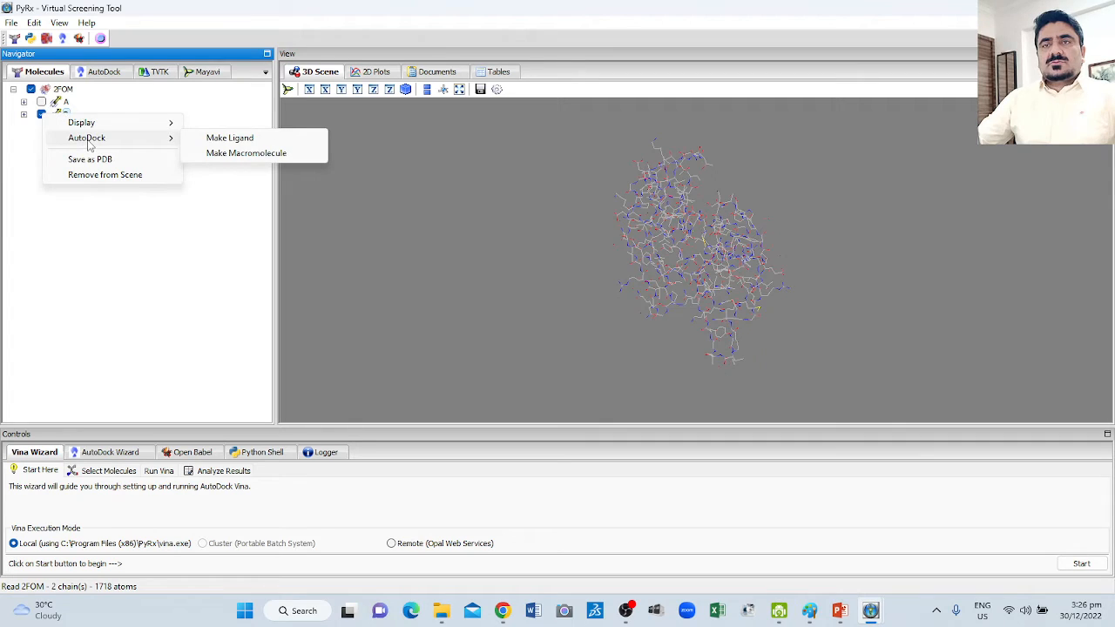
left_click(249, 154)
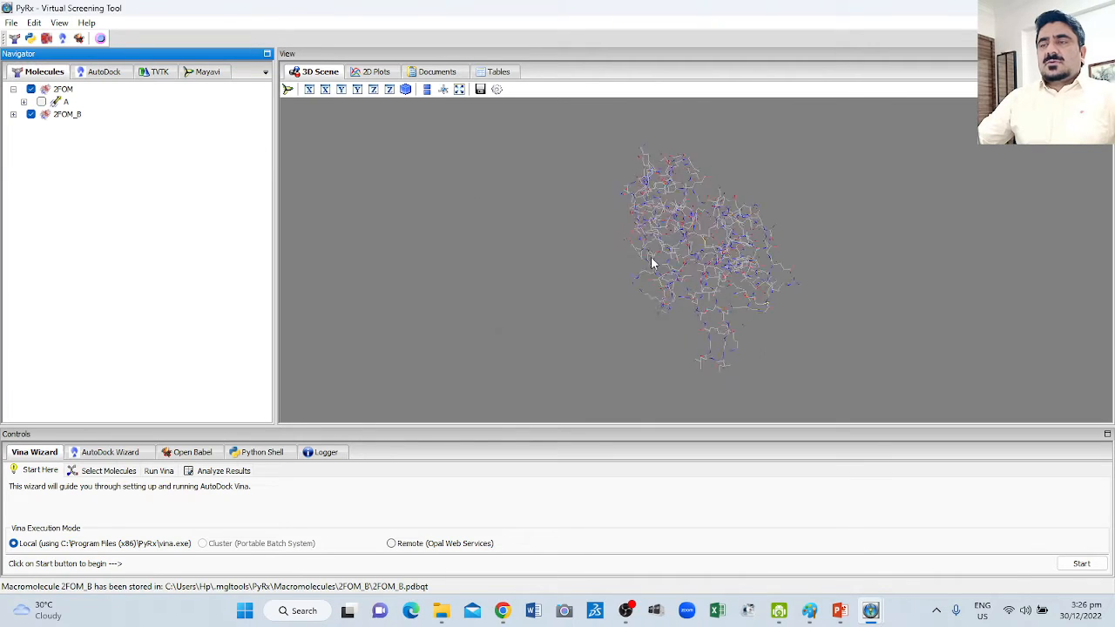
left_click_drag(651, 261, 593, 201)
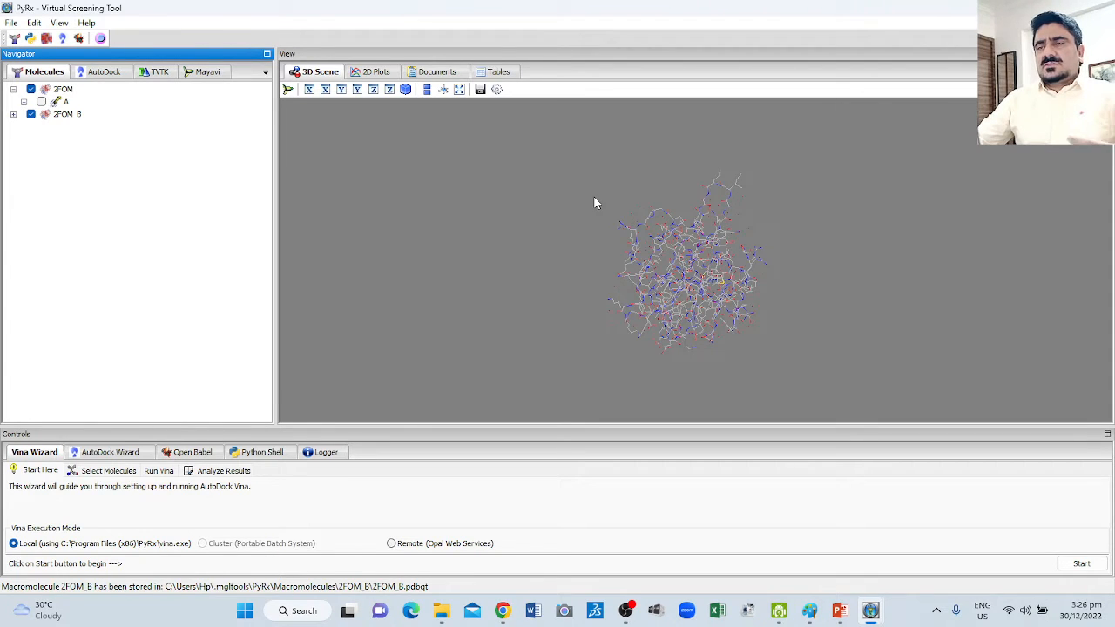
left_click_drag(595, 203, 607, 262)
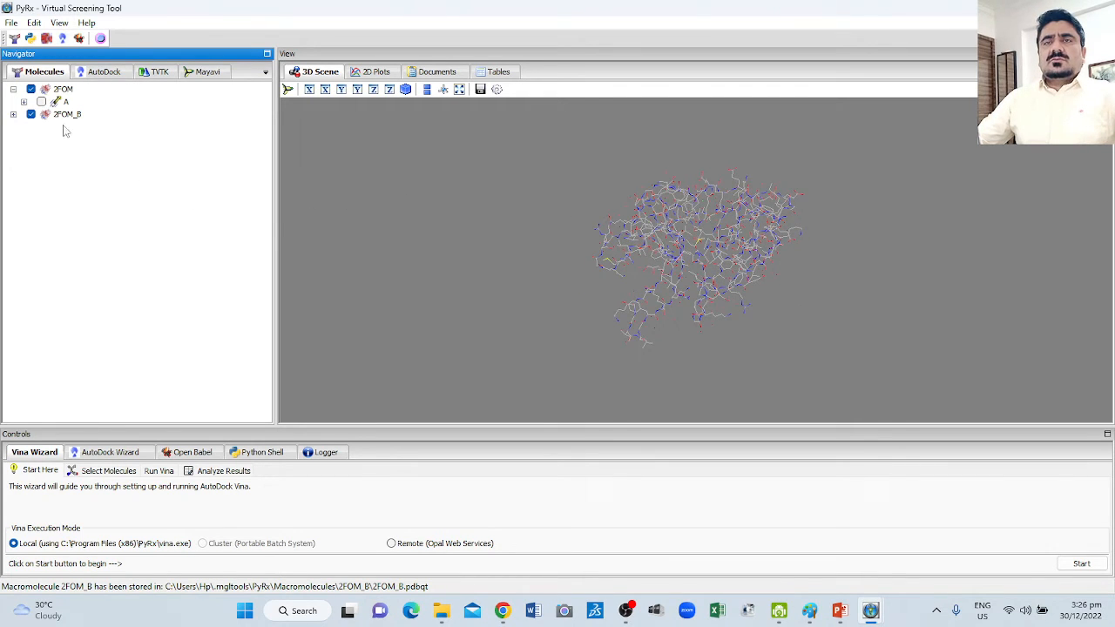
Load the Berberine molecule from the Desktop's Docking\Ligands folder.
left_click(11, 23)
left_click(43, 38)
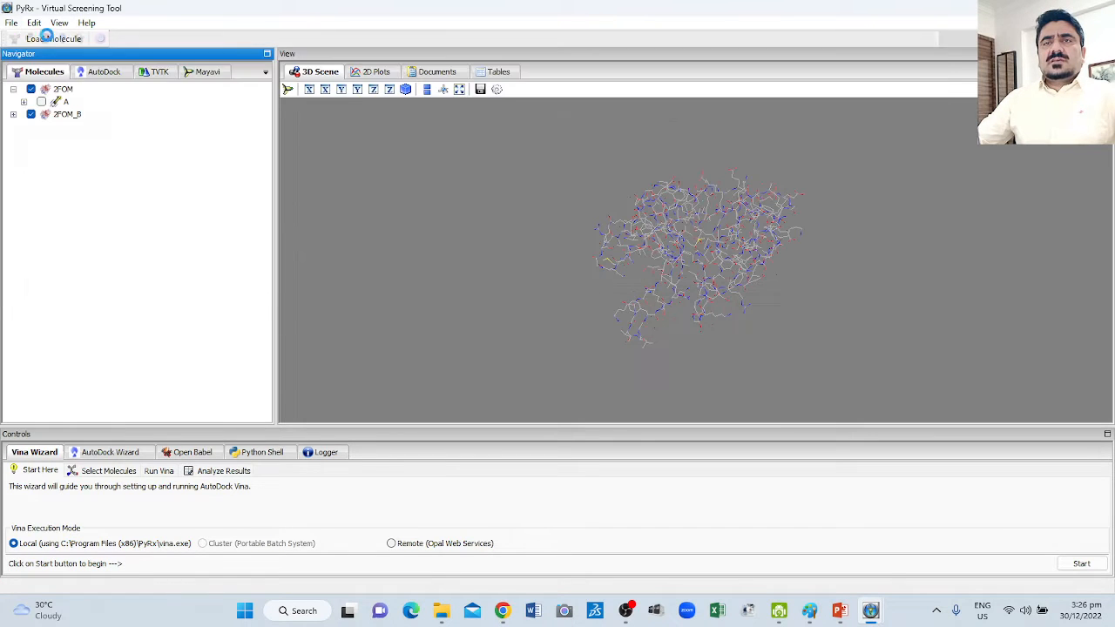
left_click(87, 70)
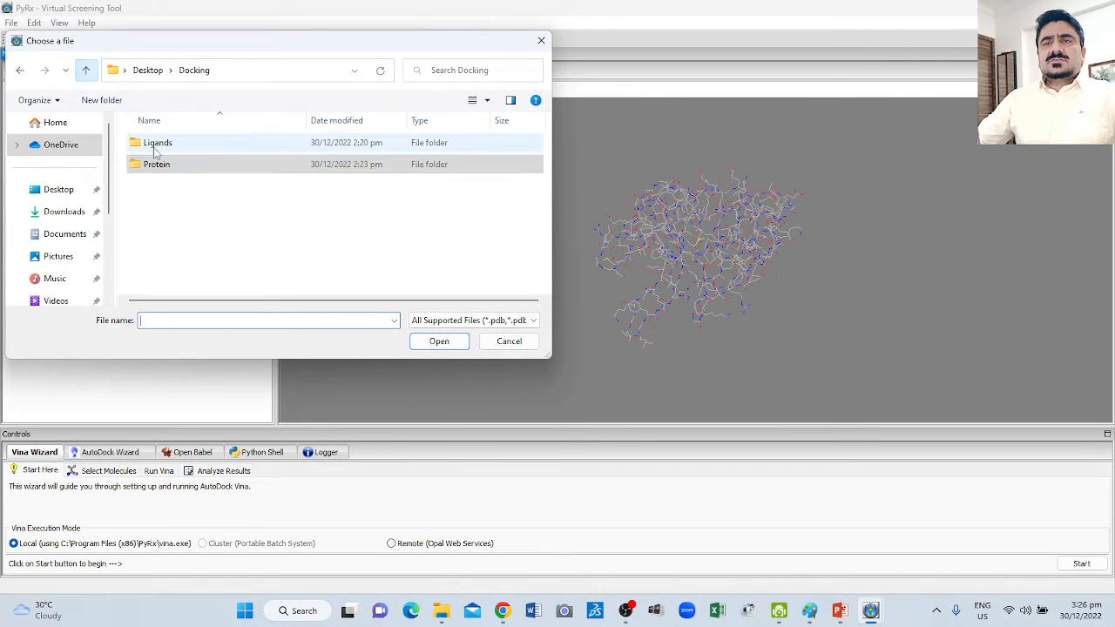
double_click(157, 144)
double_click(161, 144)
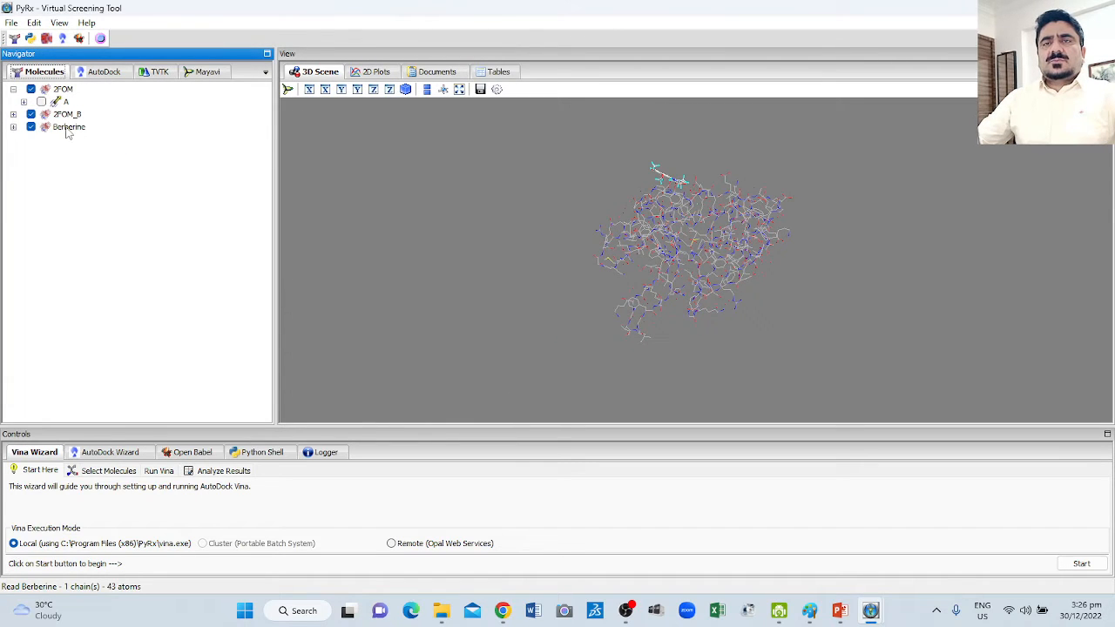
Look through Berberine's atom list and make the molecule an AutoDock ligand.
left_click(13, 127)
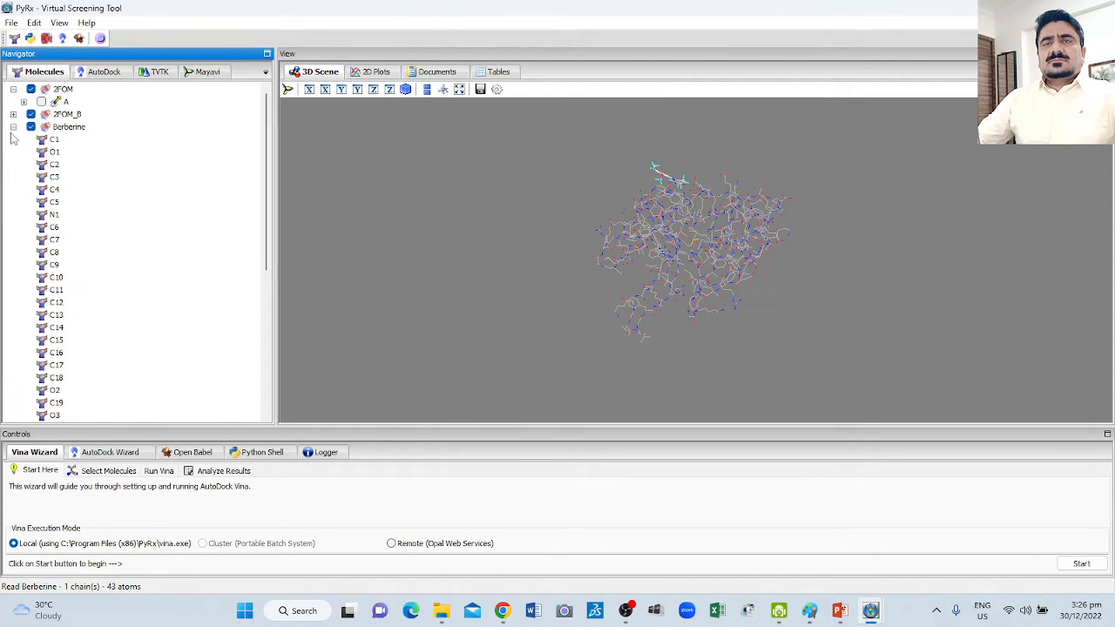
scroll(139, 223, "down", 5)
scroll(139, 225, "up", 5)
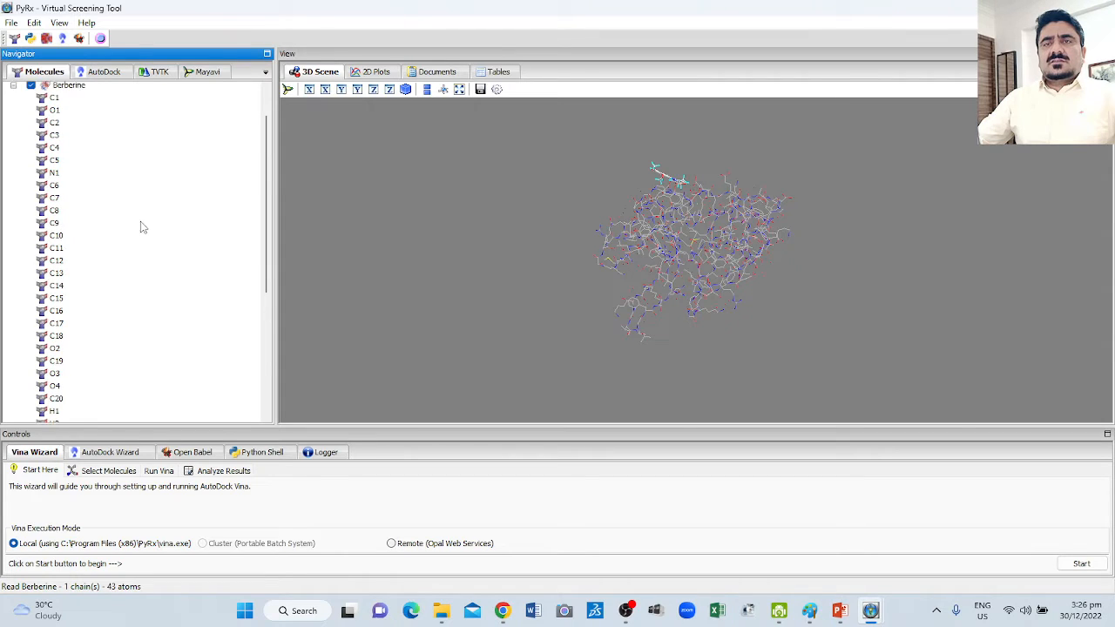
left_click(13, 128)
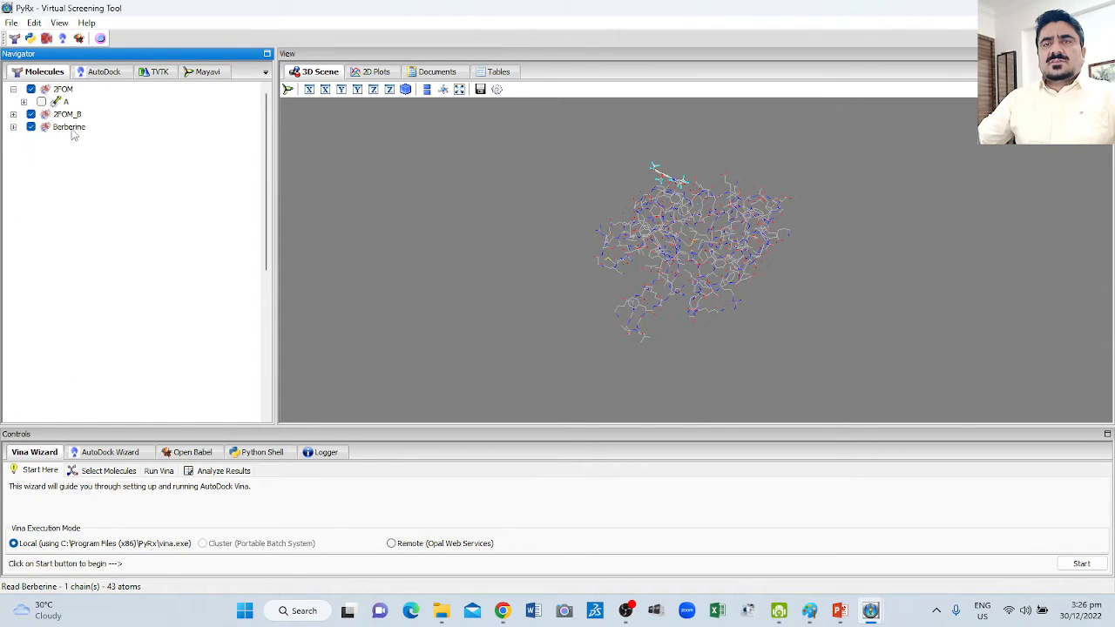
right_click(72, 129)
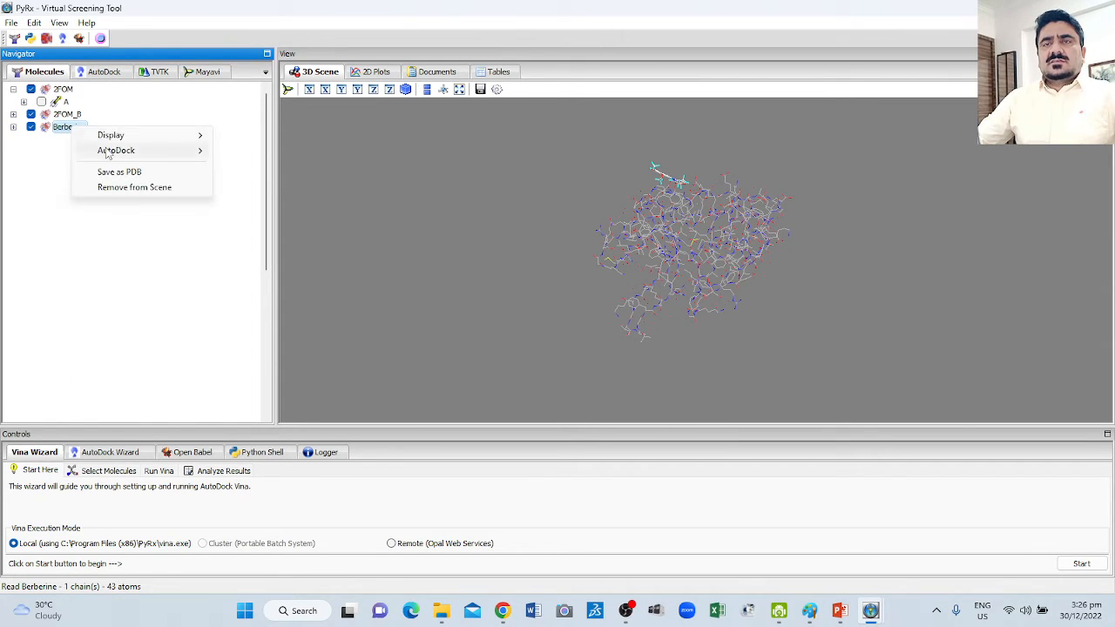
mouse_move(101, 155)
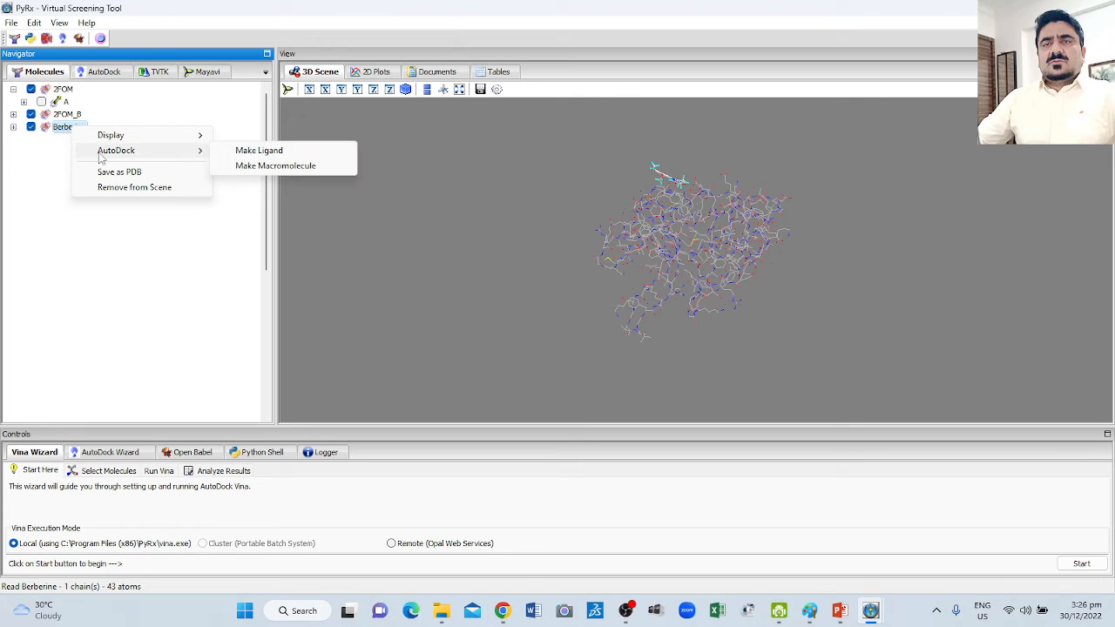
left_click(259, 151)
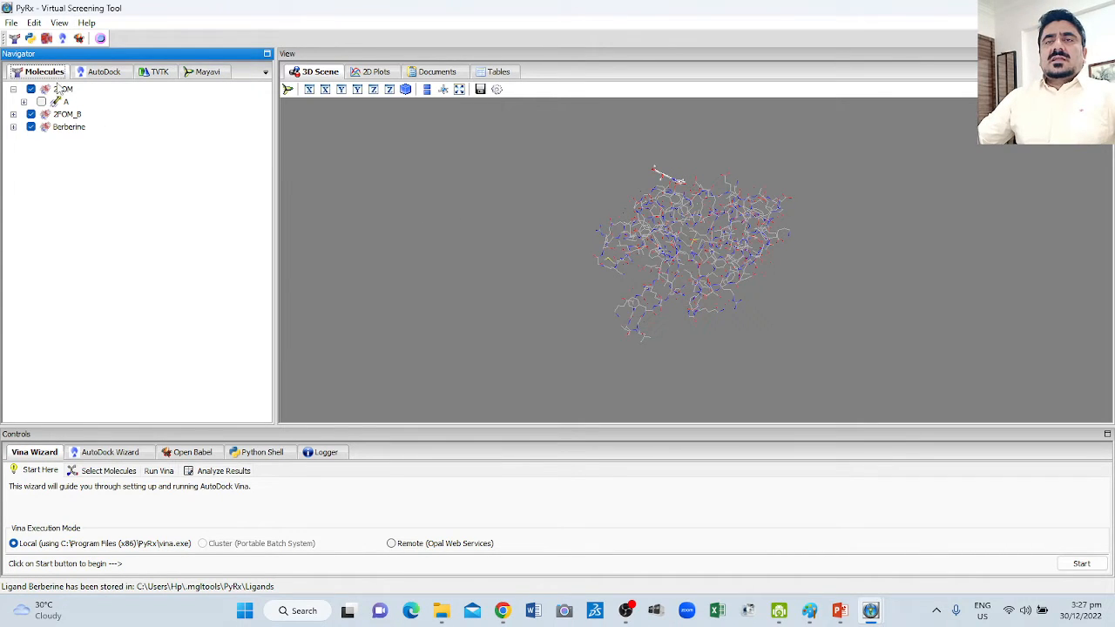
Check the AutoDock ligand list, and restart PyRx with its window maximized to refresh the list.
left_click(106, 73)
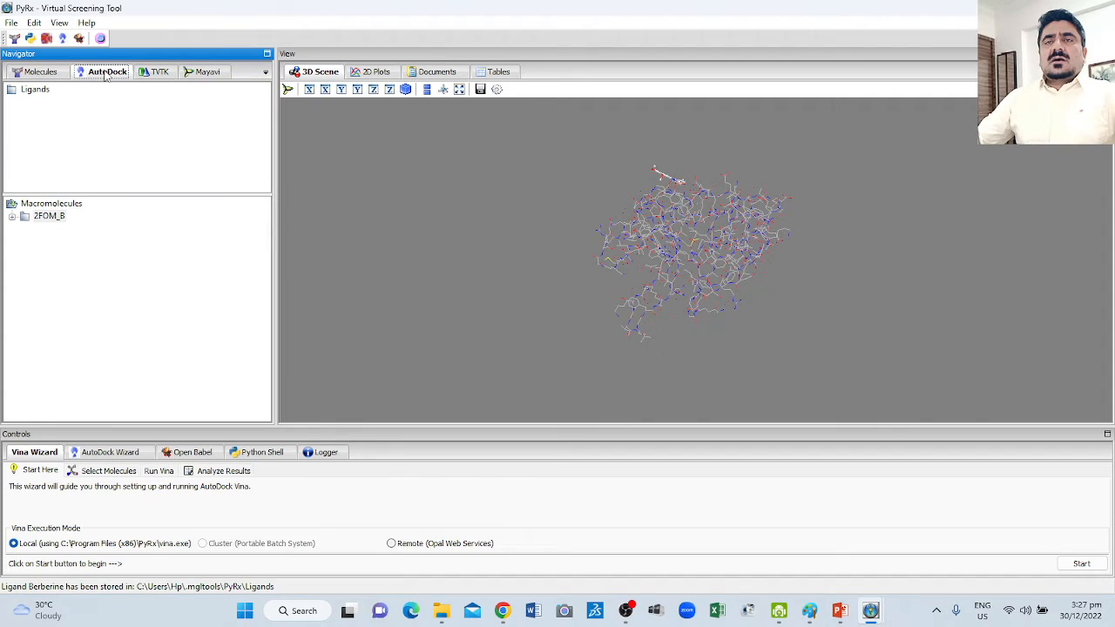
left_click(45, 73)
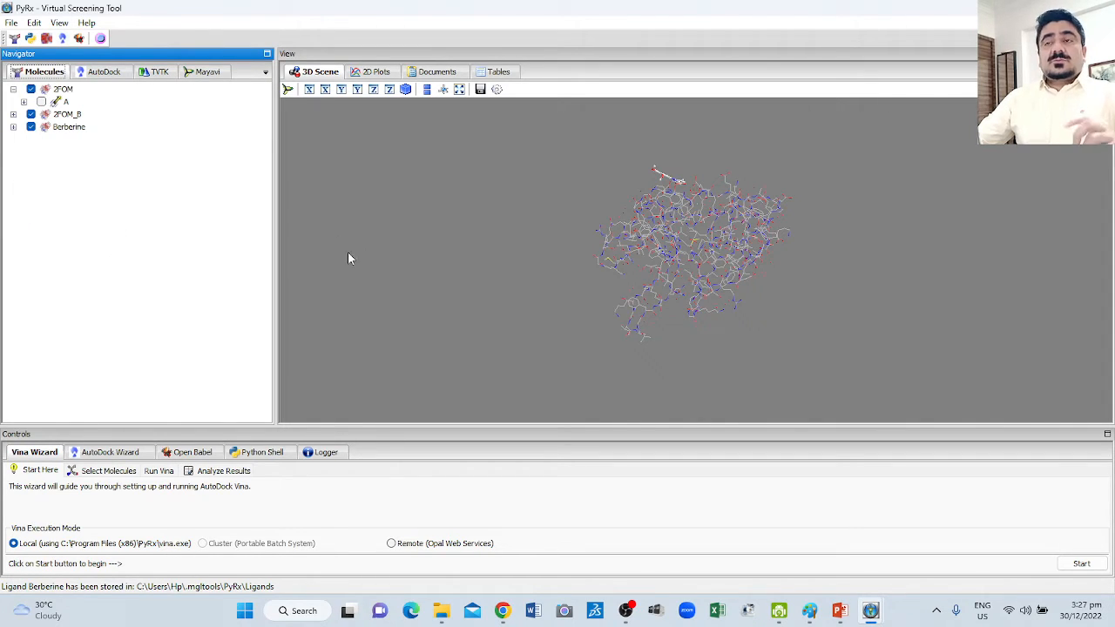
left_click(1095, 8)
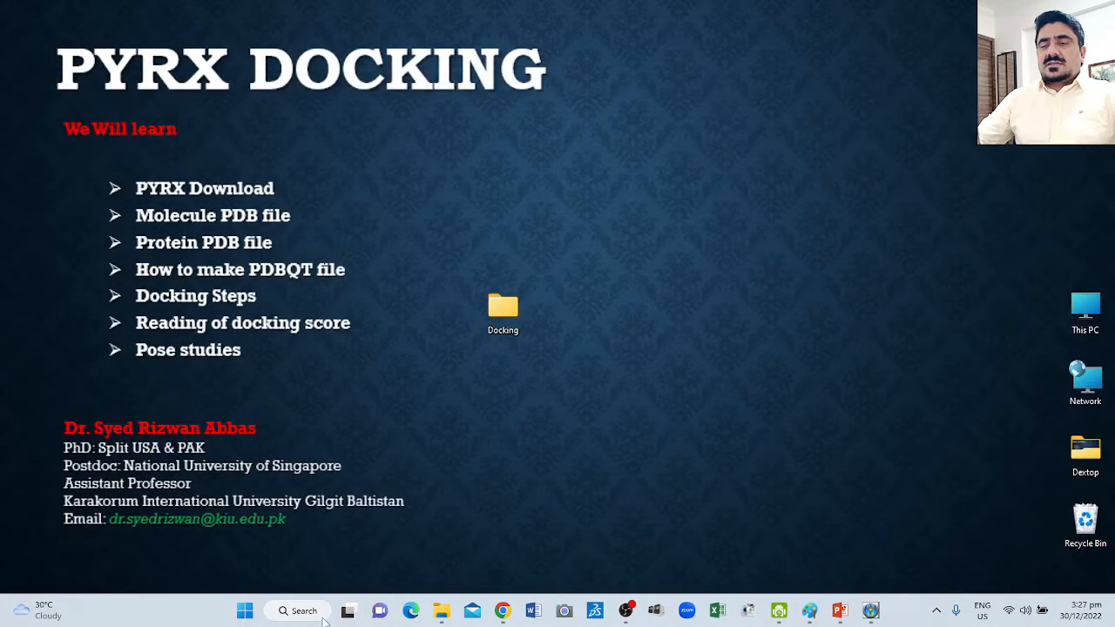
left_click(244, 611)
scroll(686, 270, "down", 1)
left_click(685, 267)
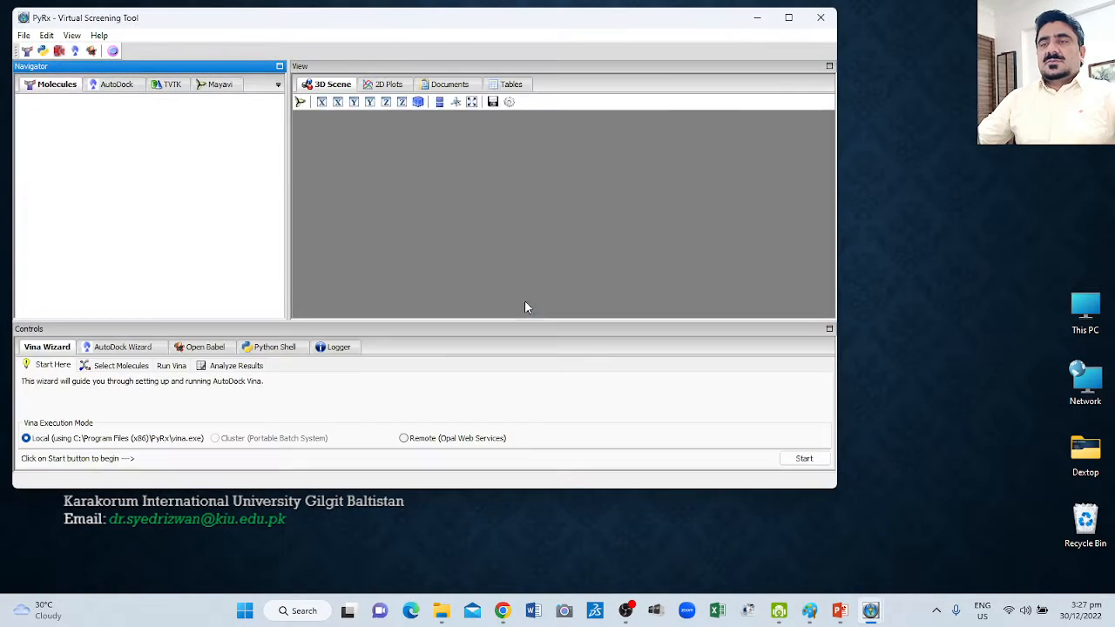
left_click(789, 17)
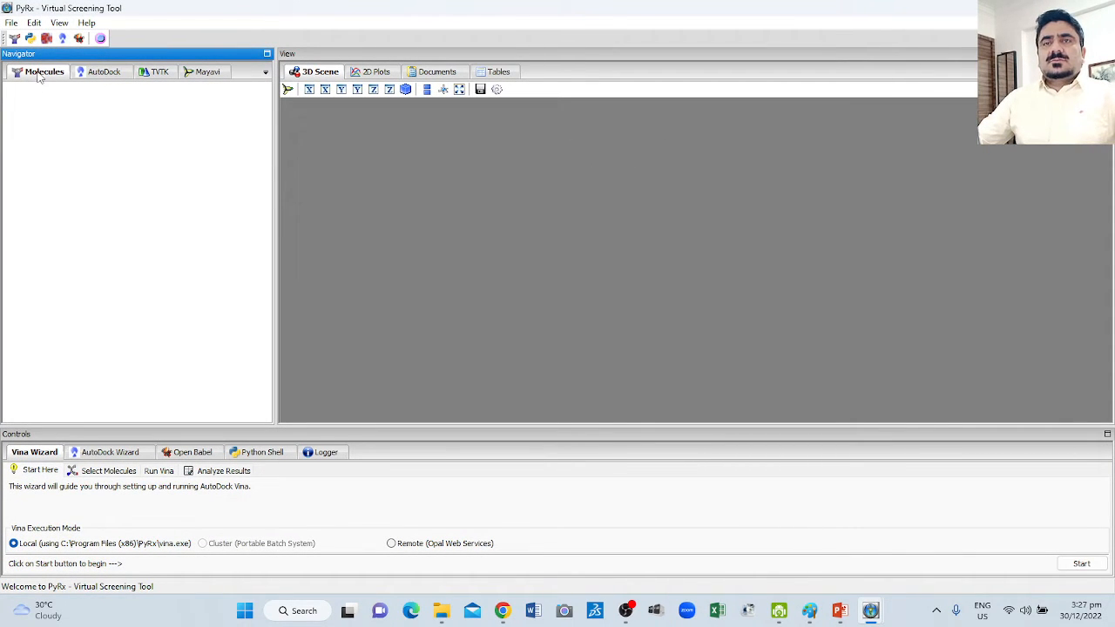
Start the local Vina wizard and proceed with 2FOM_B.pdbqt as the macromolecule and Berberine.pdbqt as the ligand.
left_click(102, 74)
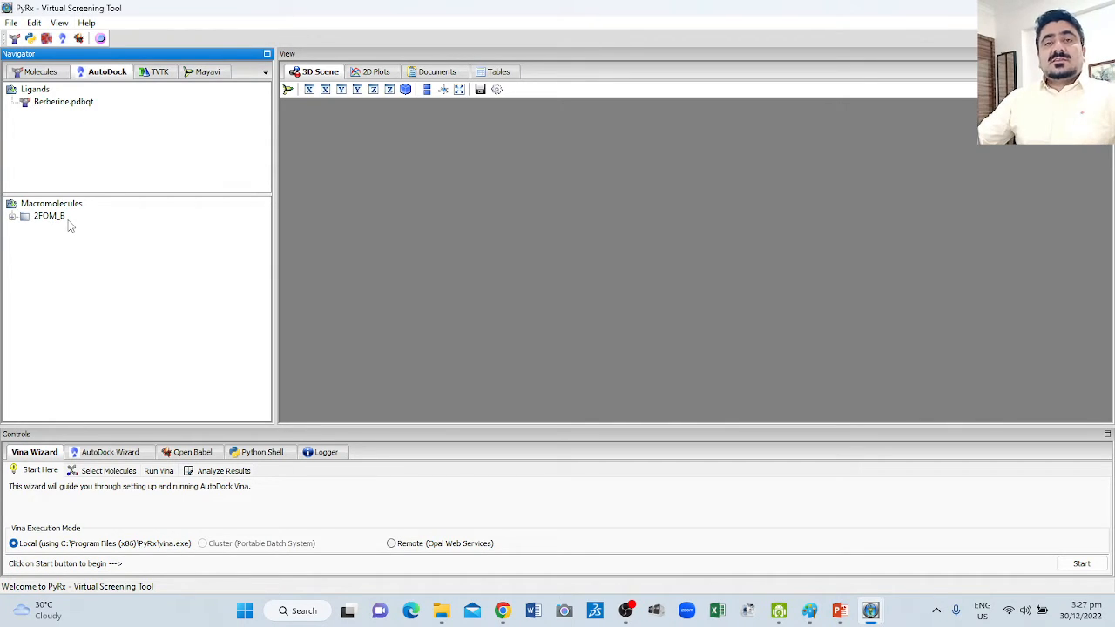
left_click(12, 218)
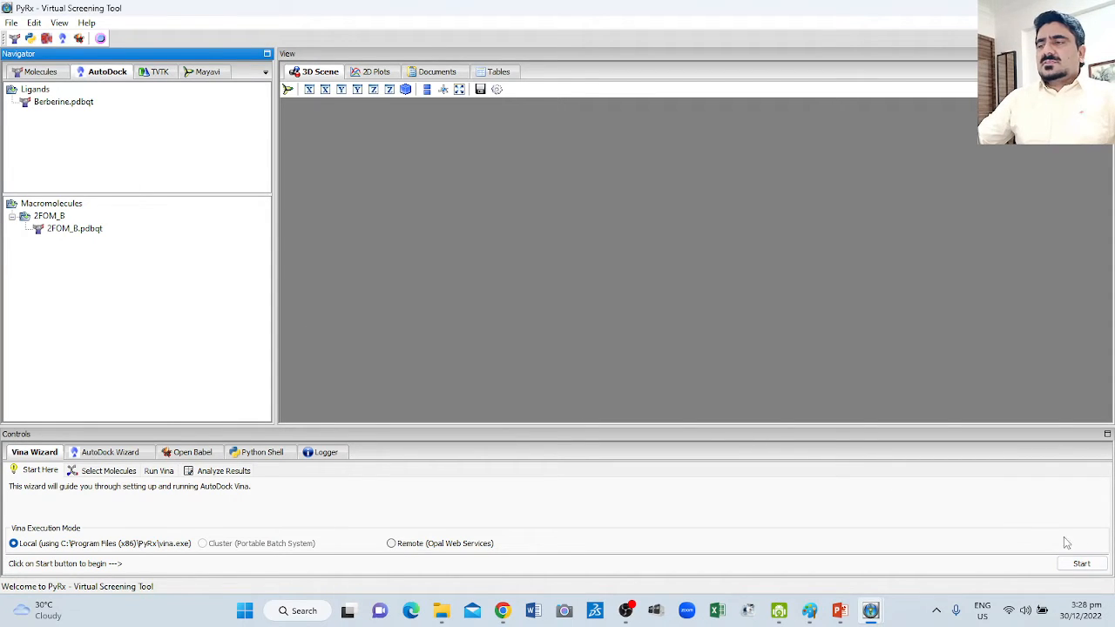
left_click(1081, 564)
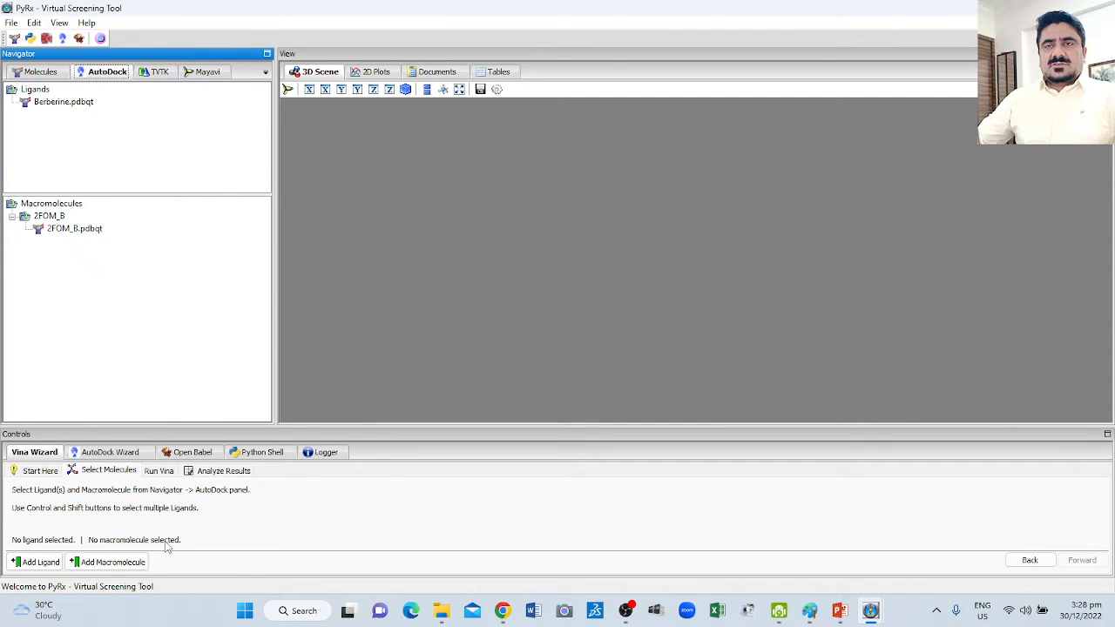
left_click(78, 229)
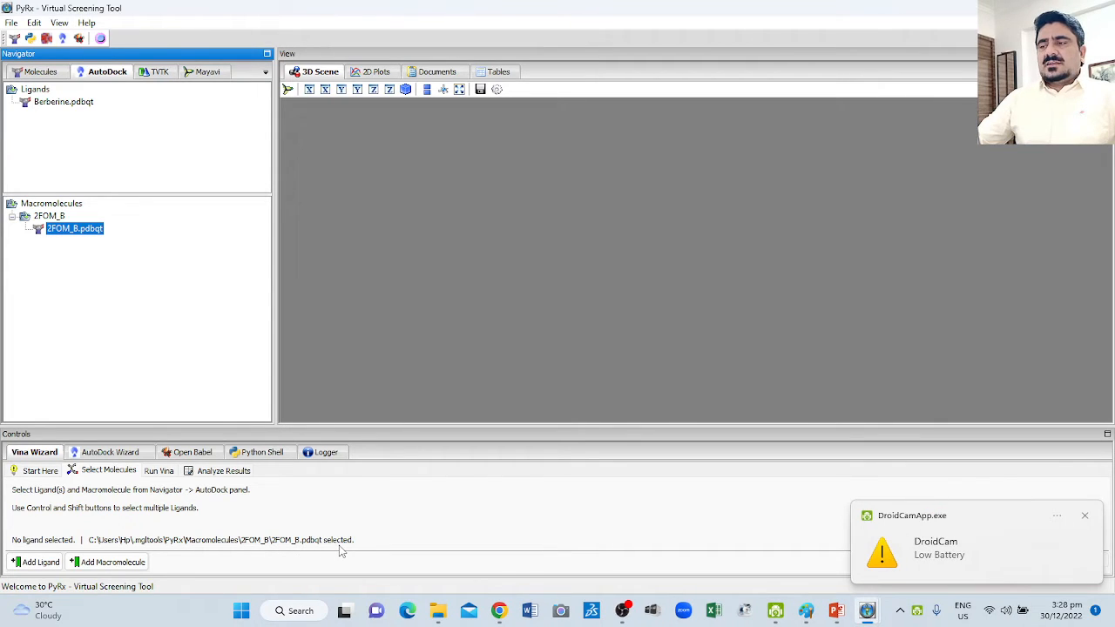
left_click(1085, 515)
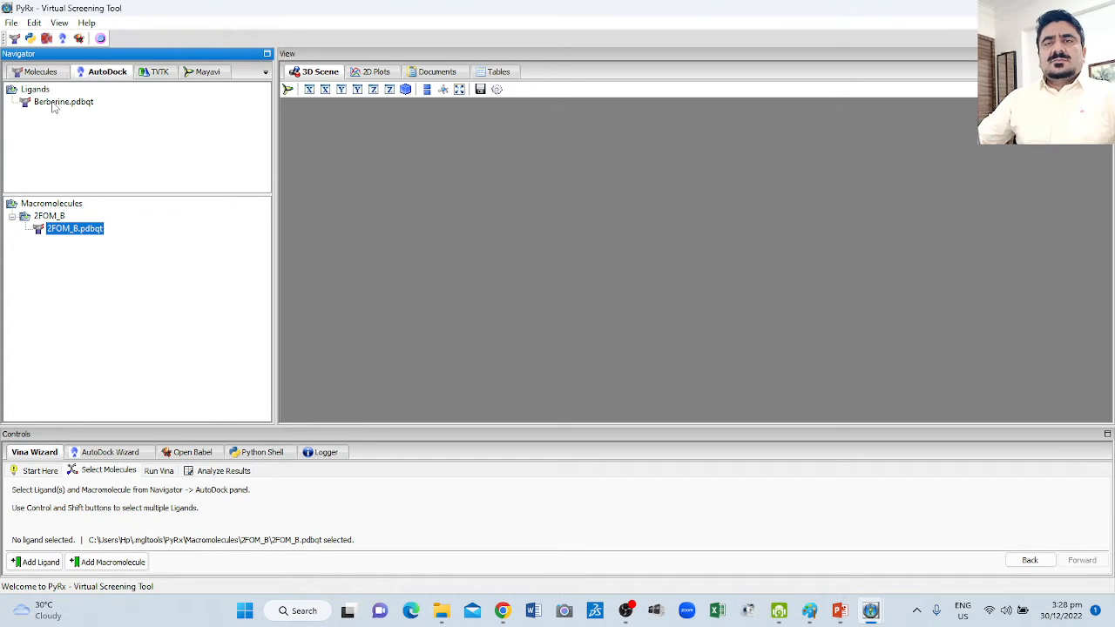
left_click(54, 102)
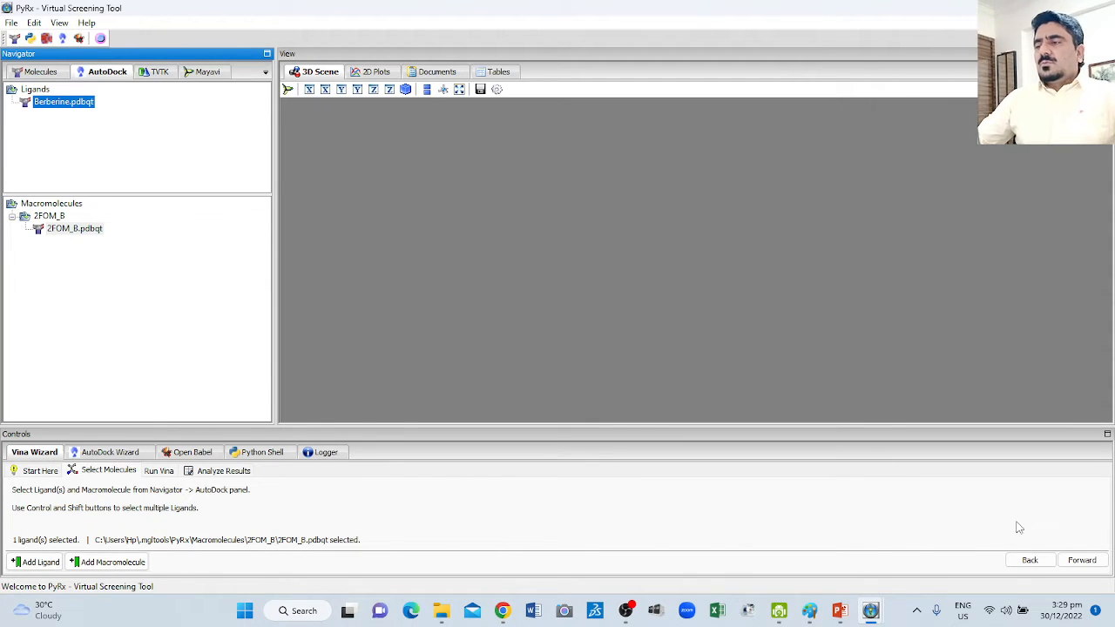
left_click(1081, 562)
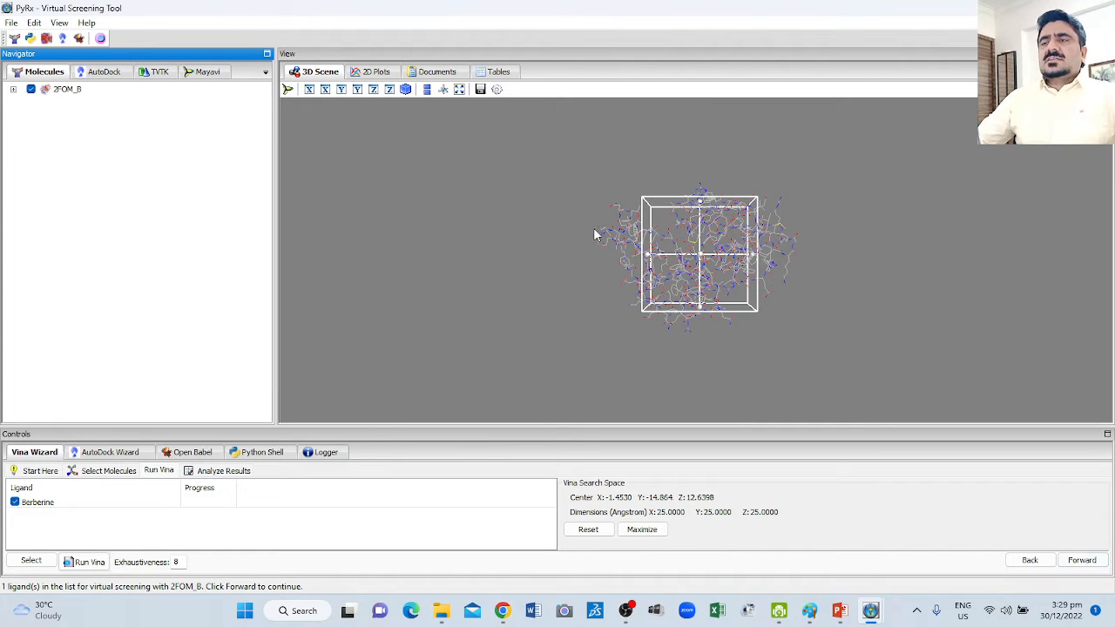
Enlarge the 3D scene area and examine the Vina search box around 2FOM_B from several angles.
left_click_drag(595, 231, 540, 296)
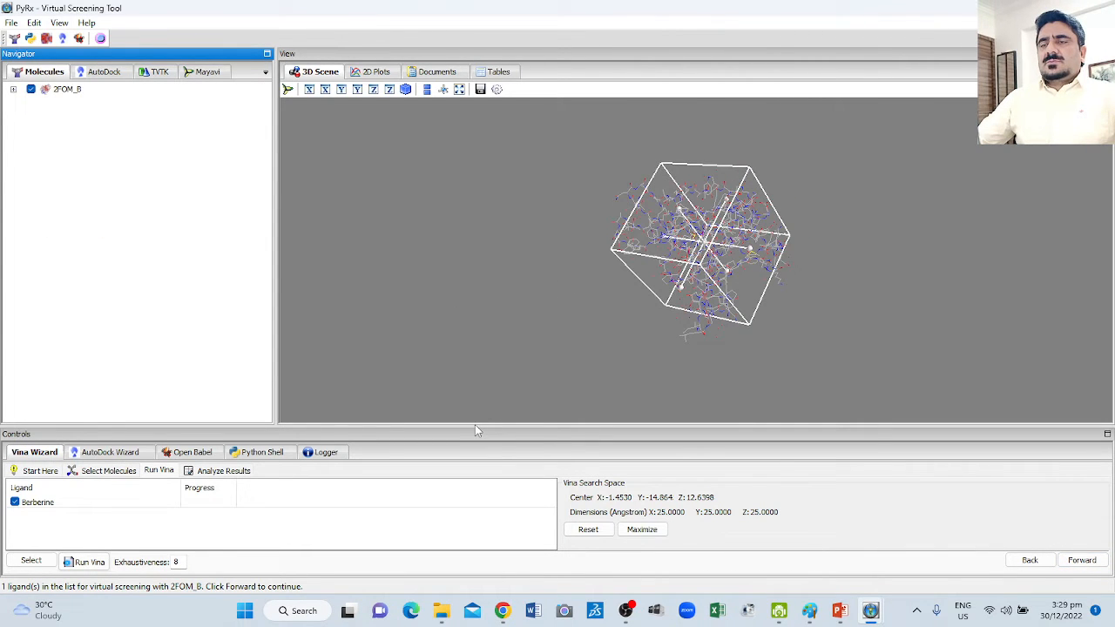
left_click_drag(471, 460, 462, 547)
left_click_drag(211, 330, 199, 334)
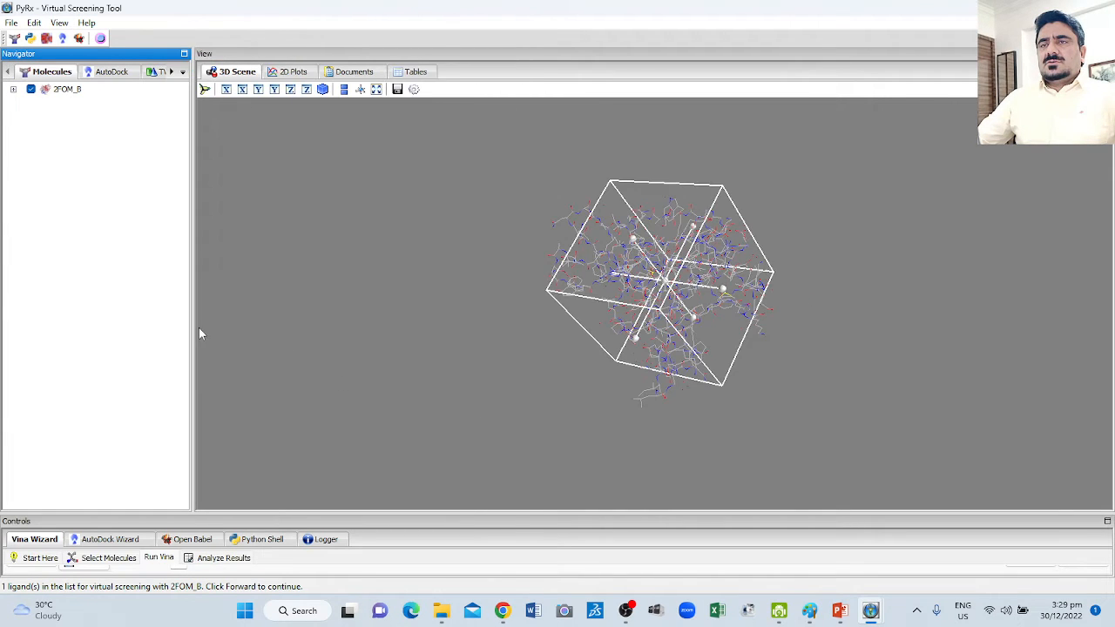
left_click_drag(593, 259, 636, 295)
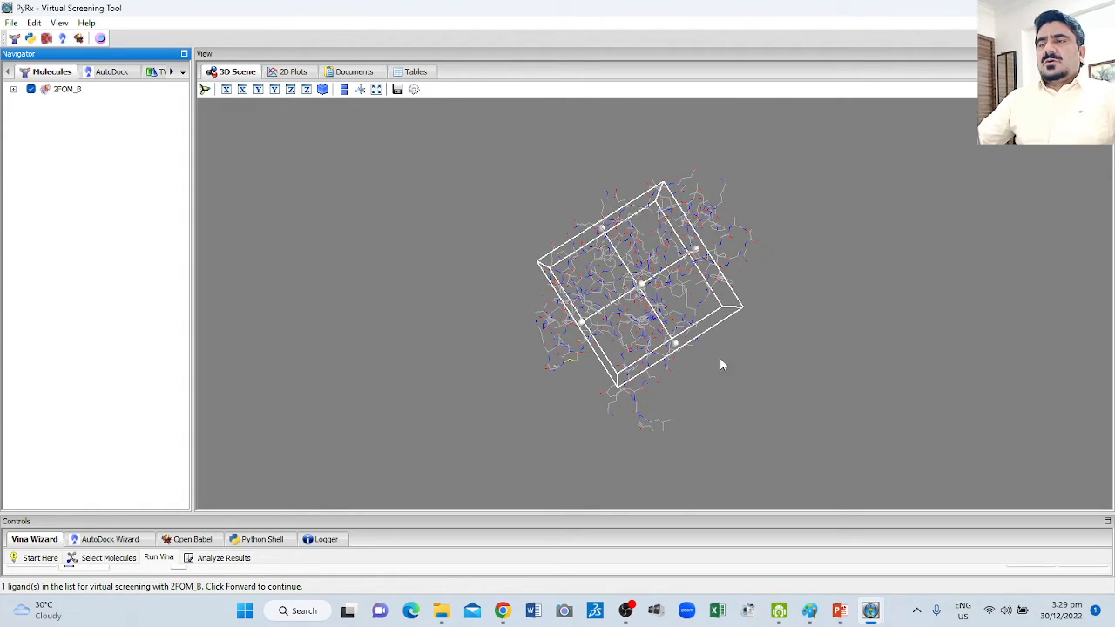
left_click_drag(721, 364, 418, 244)
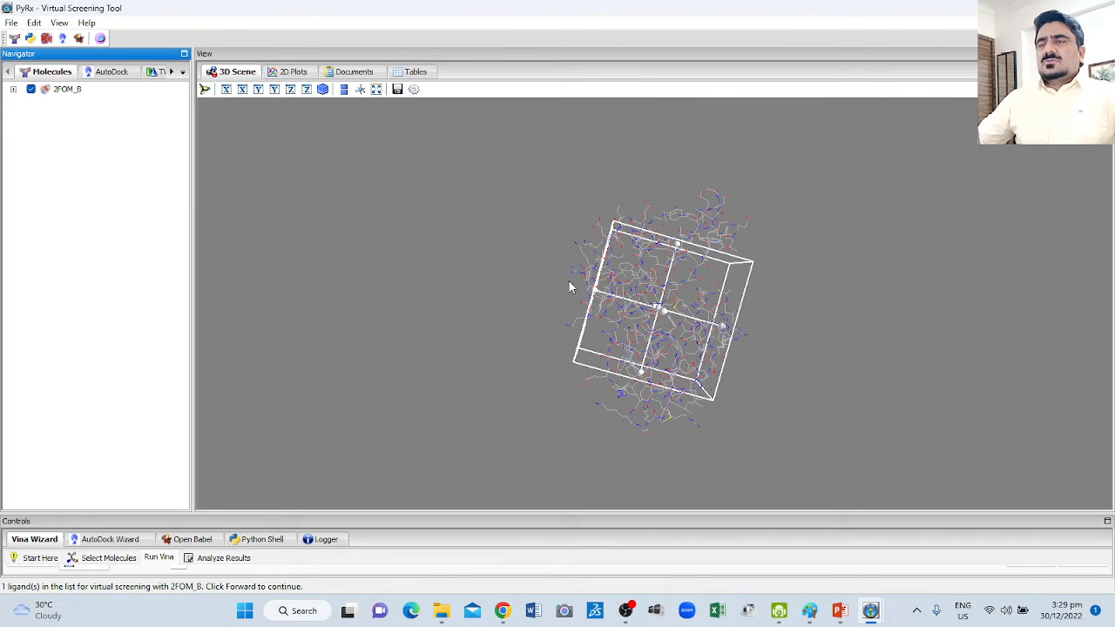
mouse_move(544, 267)
left_mouse_down()
mouse_move(531, 286)
mouse_move(542, 253)
left_mouse_up()
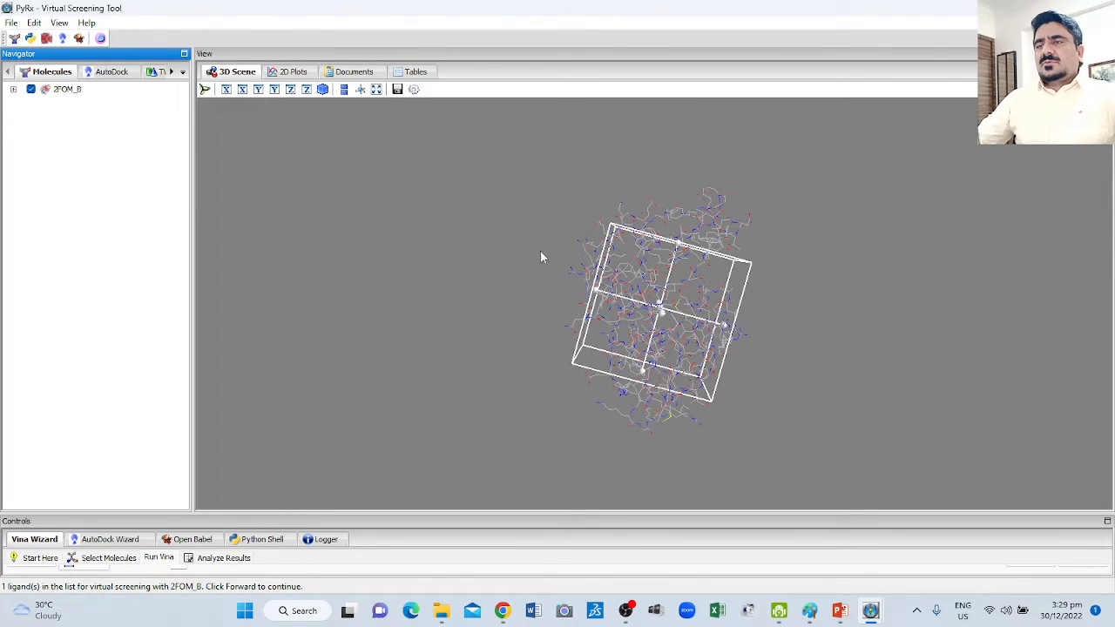
left_click_drag(812, 380, 433, 311)
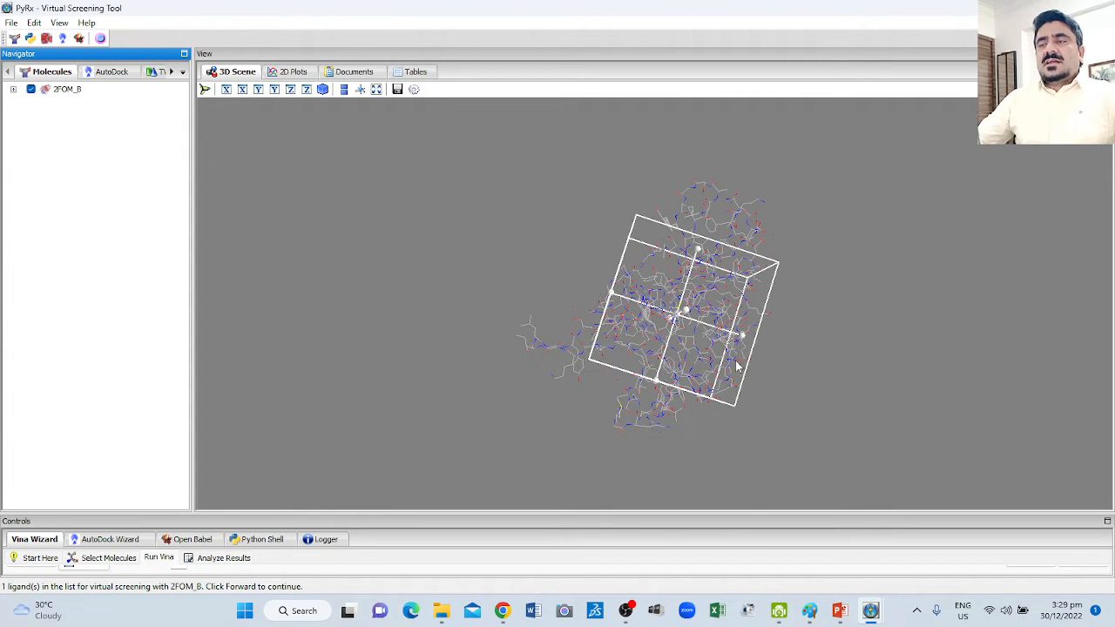
left_click_drag(816, 356, 798, 362)
Shrink the Vina search box around the middle of 2FOM_B by pulling in two pairs of opposite faces.
left_click(627, 337)
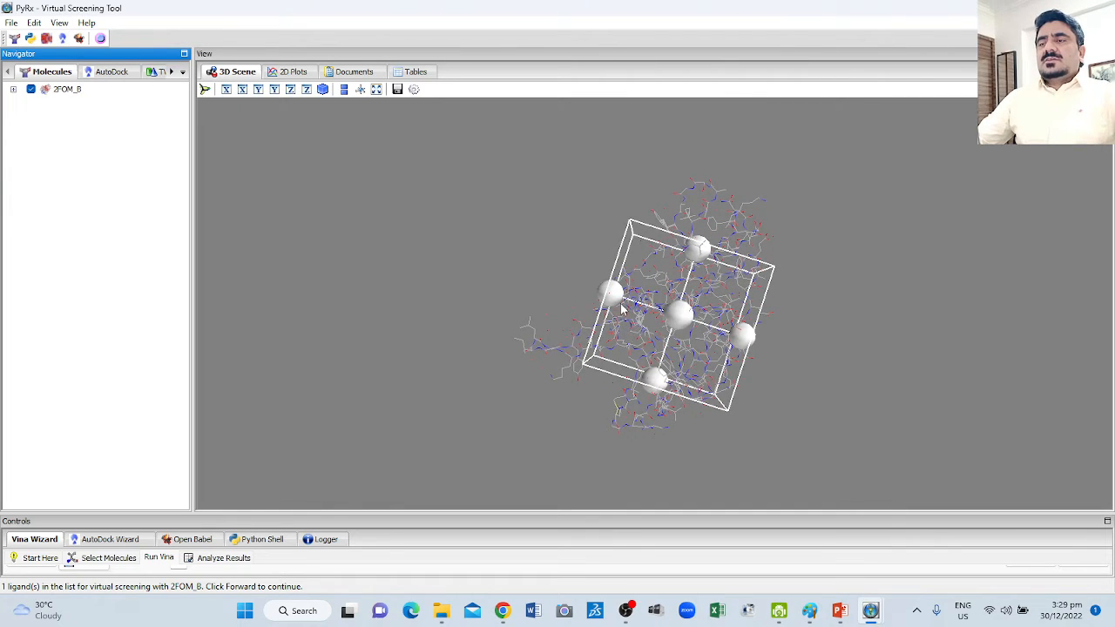
left_click_drag(612, 296, 646, 318)
left_click_drag(739, 333, 723, 326)
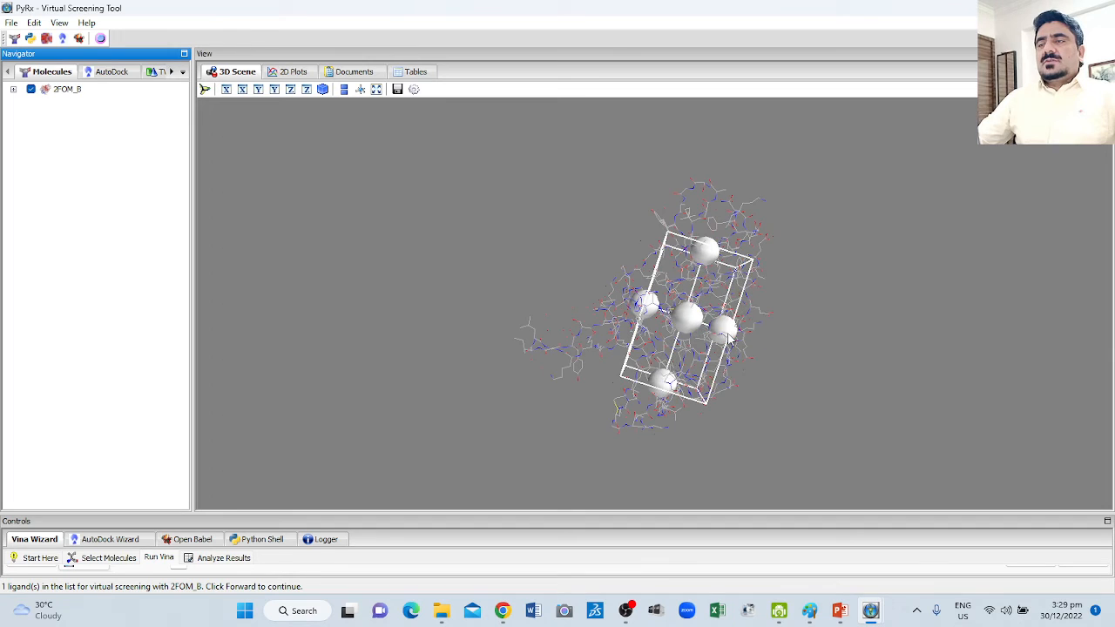
left_click_drag(666, 383, 667, 358)
left_click_drag(705, 252, 698, 273)
Move the whole search box to the upper end of the 2FOM_B protein and adjust its upper face.
left_click_drag(790, 319, 424, 289)
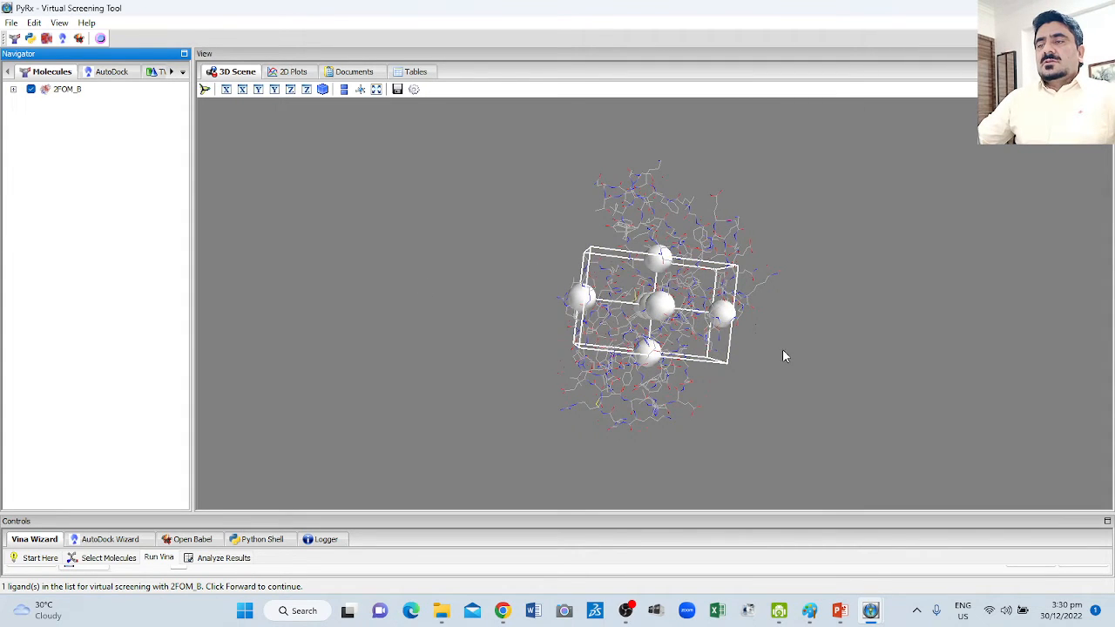
left_click_drag(782, 348, 833, 378)
left_click(659, 304)
left_click_drag(660, 304, 667, 179)
left_click_drag(594, 166, 609, 169)
left_click_drag(825, 187, 789, 259)
left_click_drag(671, 161, 672, 167)
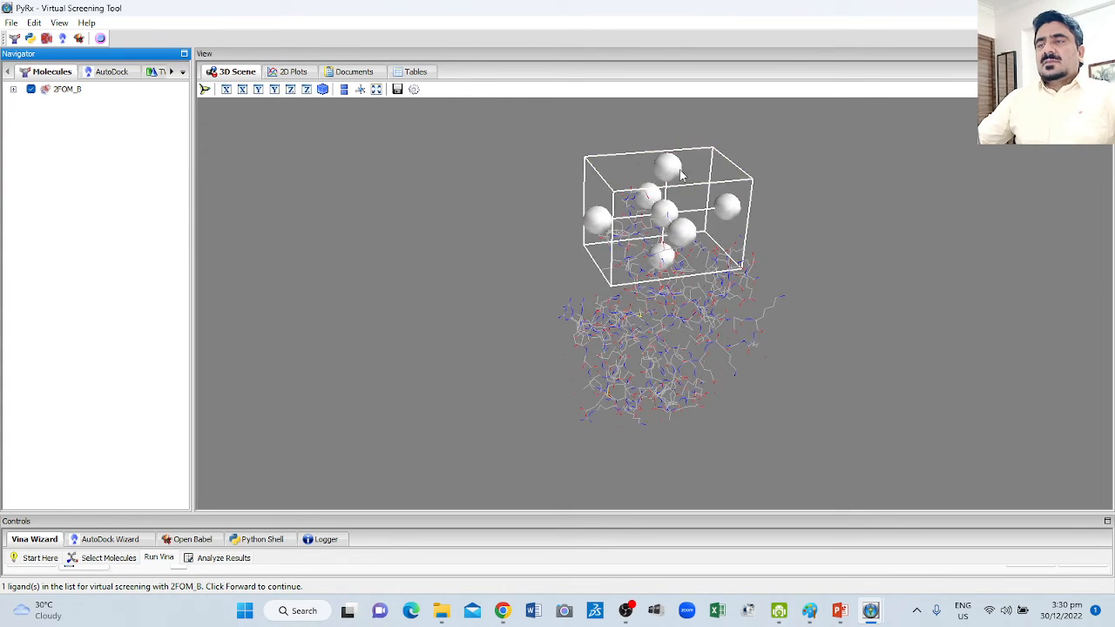
Enlarge the search box by its face handles so it spans the main body of the 2FOM_B protein.
left_click_drag(864, 244, 798, 219)
left_click_drag(690, 186, 673, 189)
left_click_drag(776, 217, 415, 303)
left_click_drag(741, 201, 579, 339)
left_click_drag(601, 260, 740, 314)
left_click_drag(666, 228, 694, 181)
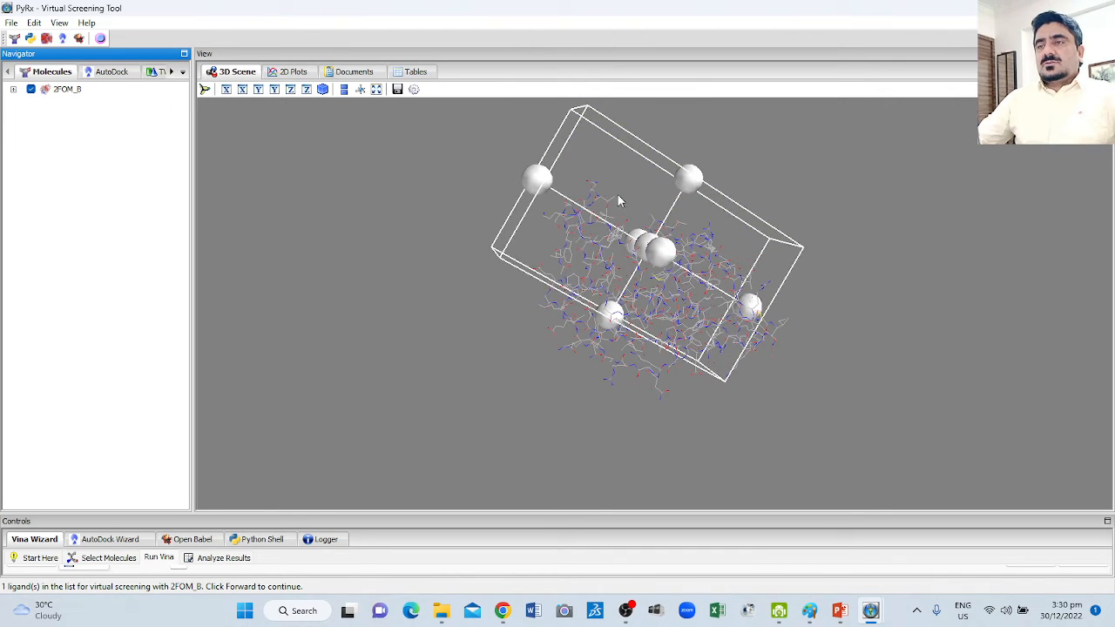
left_click_drag(541, 185, 582, 207)
left_click_drag(623, 332, 586, 393)
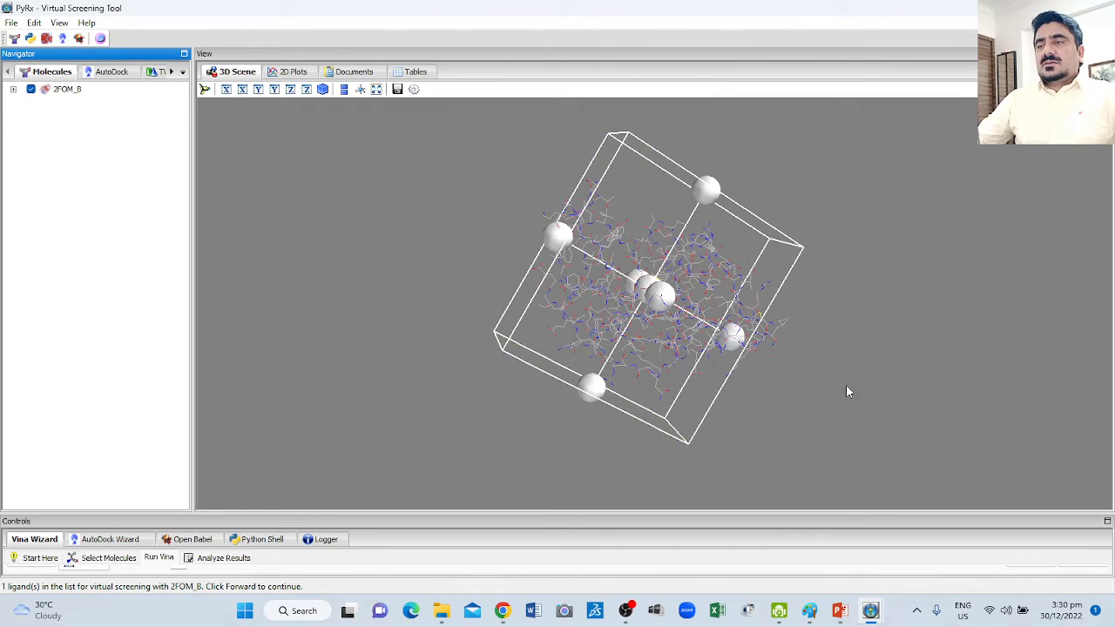
Extend the search box sideways to take in the chain segment protruding from 2FOM_B.
left_click_drag(845, 386, 364, 327)
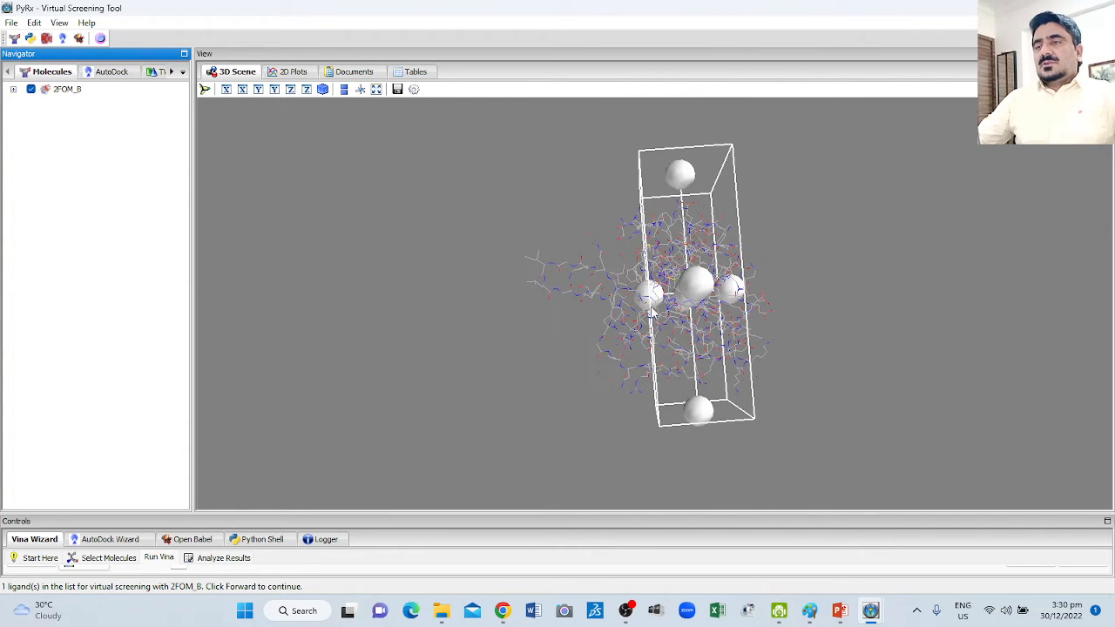
left_click_drag(651, 296, 508, 281)
left_click_drag(417, 271, 526, 307)
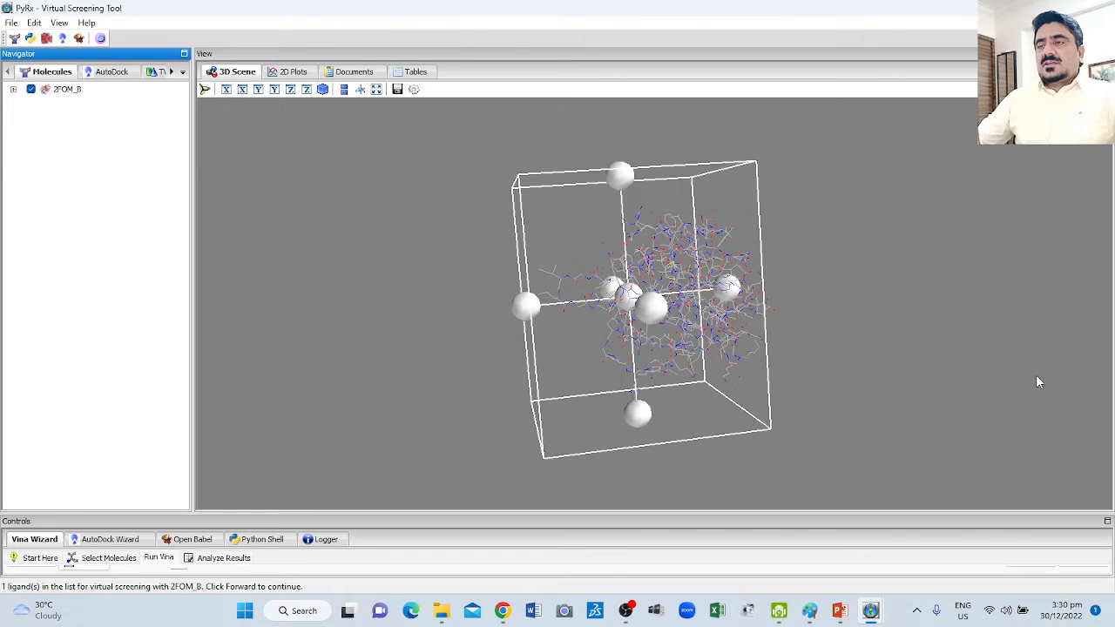
Widen the Vina search box on the side facing the 2FOM_B main body and adjust the box's upper face.
left_click_drag(1037, 376, 901, 357)
left_click_drag(731, 285, 881, 326)
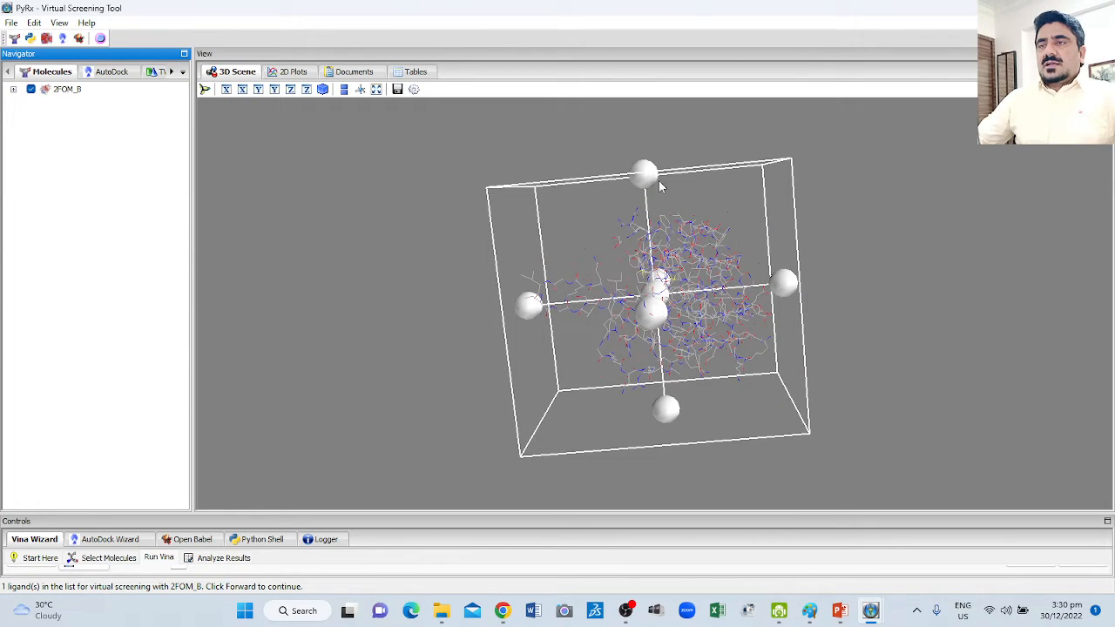
left_click_drag(648, 176, 647, 195)
left_click_drag(864, 218, 877, 311)
left_click_drag(675, 190, 676, 160)
Pull in one side face of the search box slightly and extend its lower face to enclose the whole 2FOM_B protein.
left_click_drag(458, 247, 531, 278)
left_click_drag(903, 336, 801, 296)
mouse_move(838, 268)
left_mouse_down()
mouse_move(837, 291)
mouse_move(848, 255)
mouse_move(823, 271)
left_mouse_up()
left_click_drag(659, 413, 649, 444)
left_click_drag(902, 357, 868, 241)
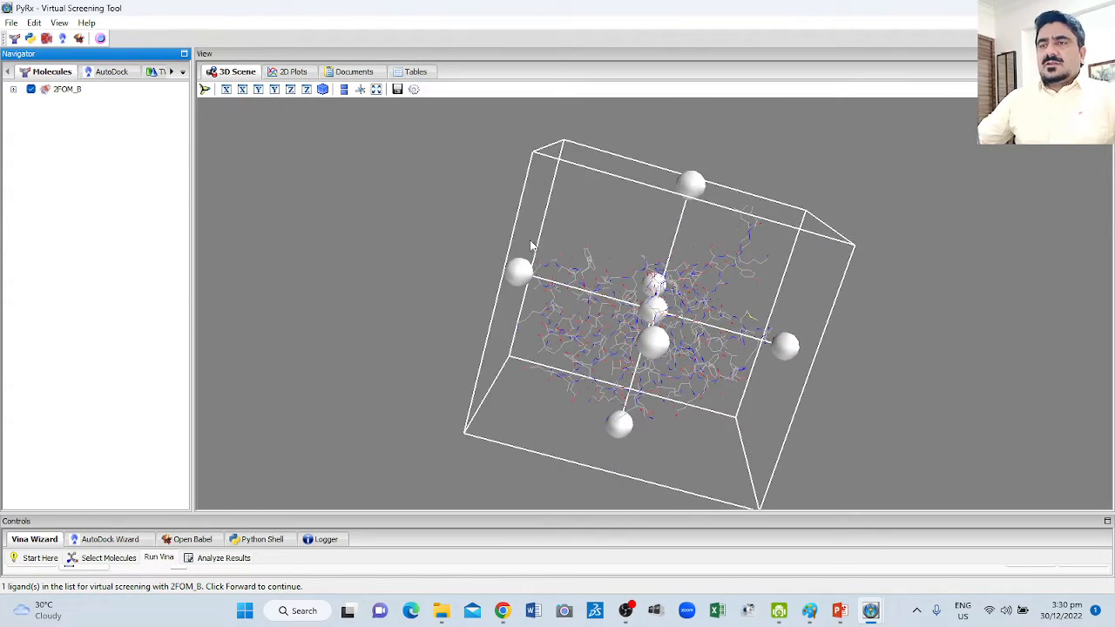
Check from several angles that the search box encloses 2FOM_B and run the Vina docking of Berberine.
left_click_drag(430, 227, 365, 253)
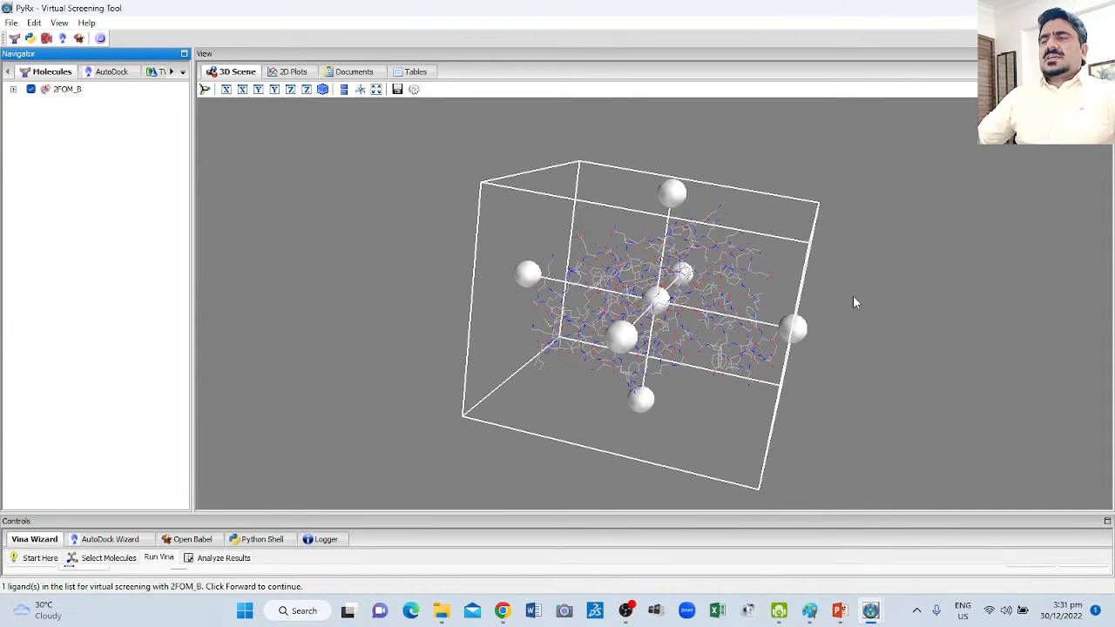
mouse_move(852, 297)
left_mouse_down()
mouse_move(847, 247)
mouse_move(865, 244)
mouse_move(850, 300)
left_mouse_up()
left_click_drag(874, 229, 463, 244)
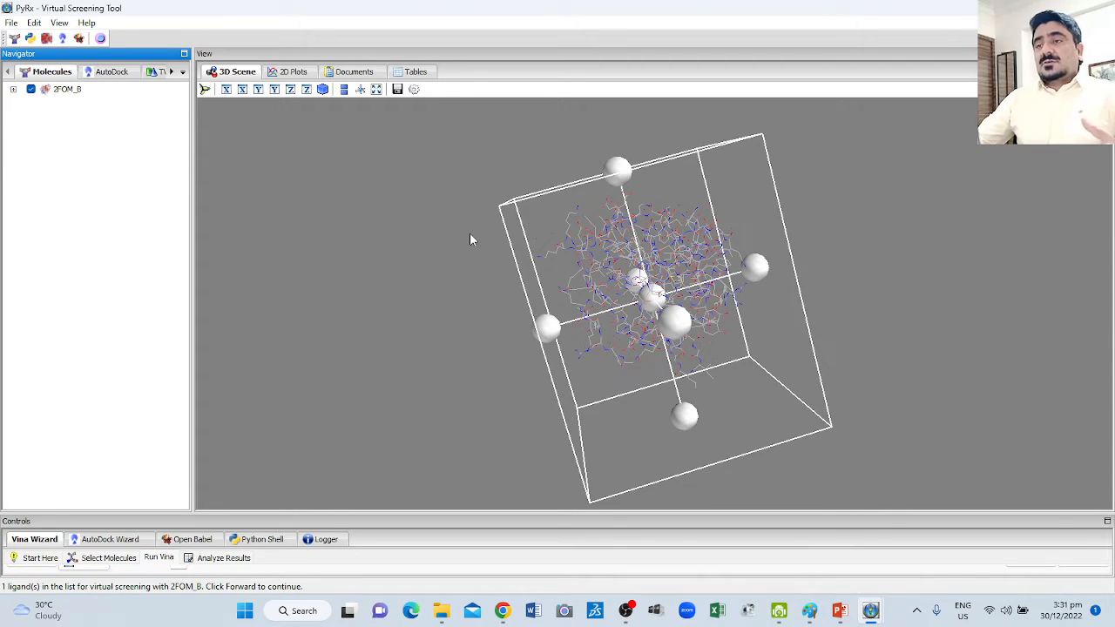
mouse_move(457, 254)
left_mouse_down()
mouse_move(545, 263)
mouse_move(622, 331)
mouse_move(804, 154)
mouse_move(410, 293)
mouse_move(403, 214)
mouse_move(400, 252)
mouse_move(448, 276)
mouse_move(470, 261)
left_mouse_up()
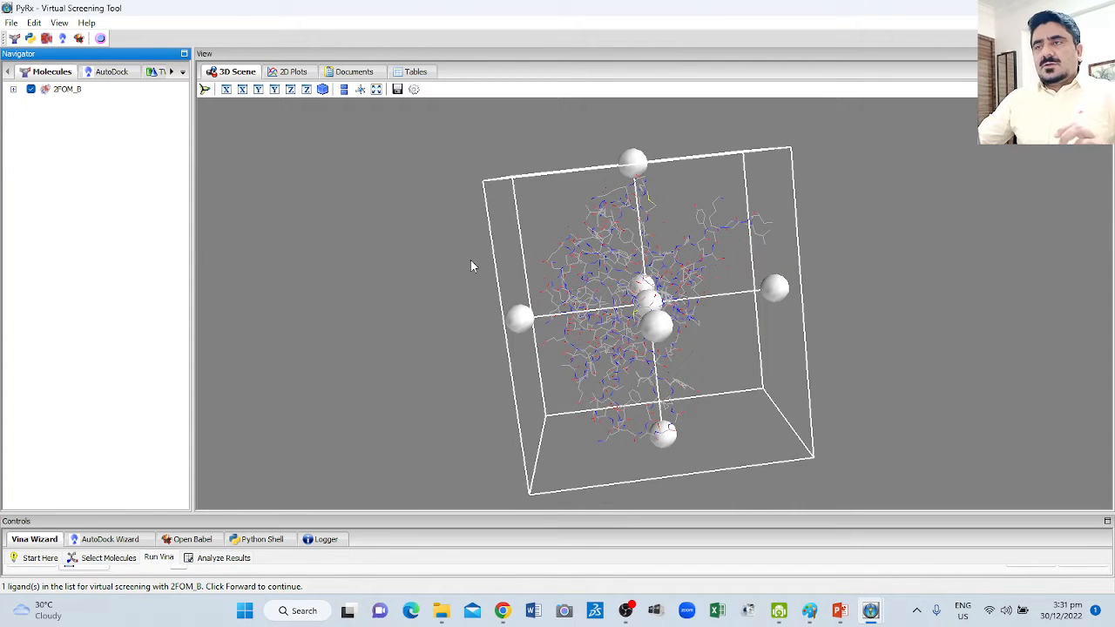
left_click_drag(707, 290, 447, 292)
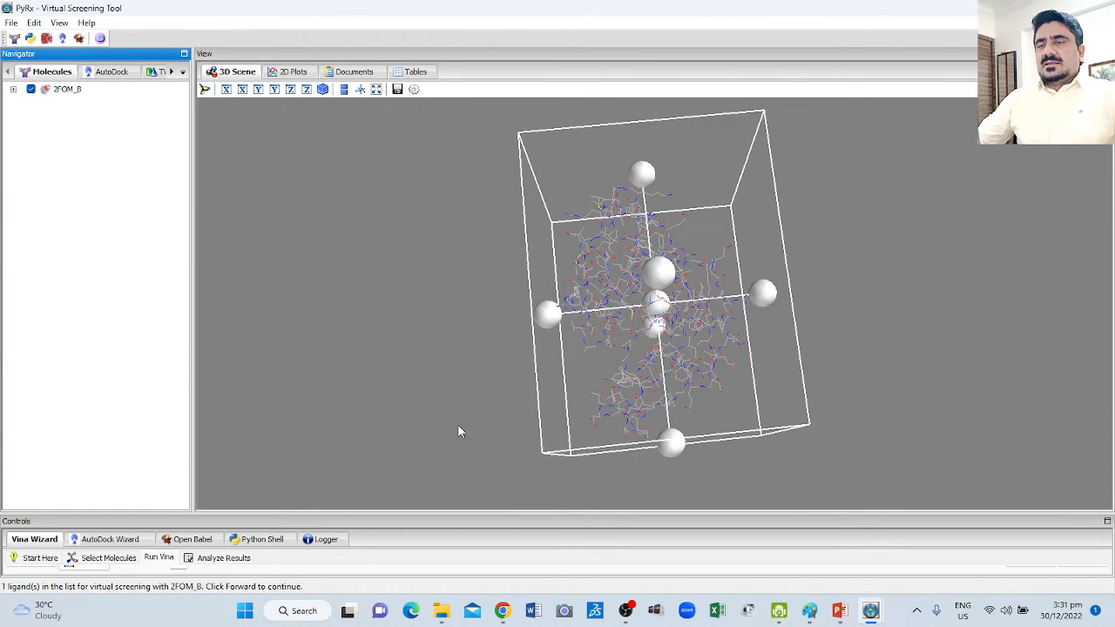
left_click_drag(507, 513, 517, 434)
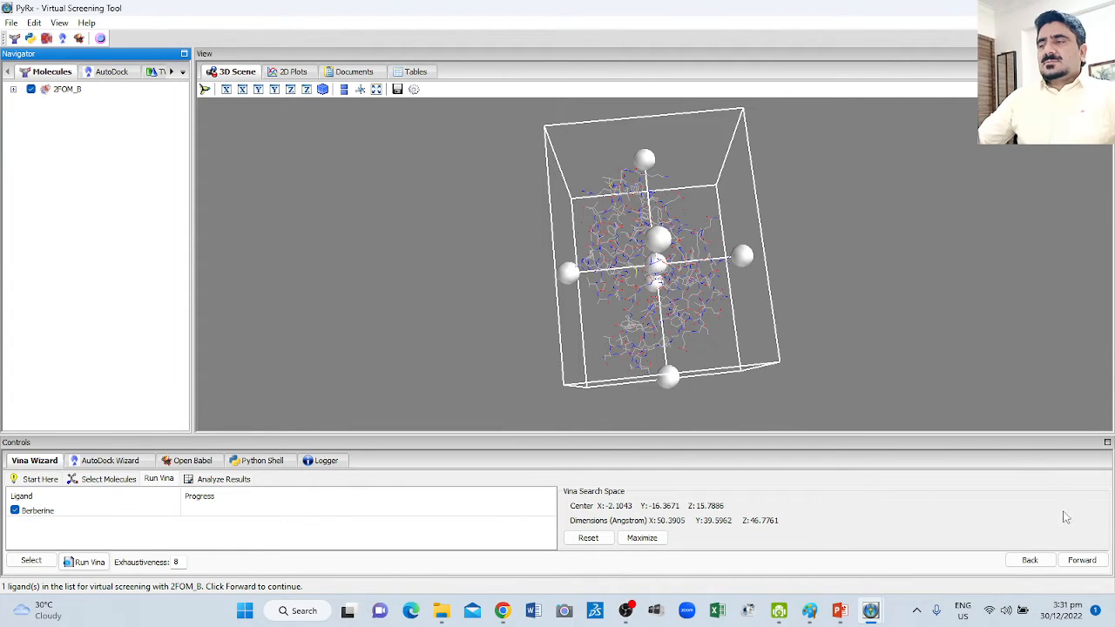
left_click(1080, 560)
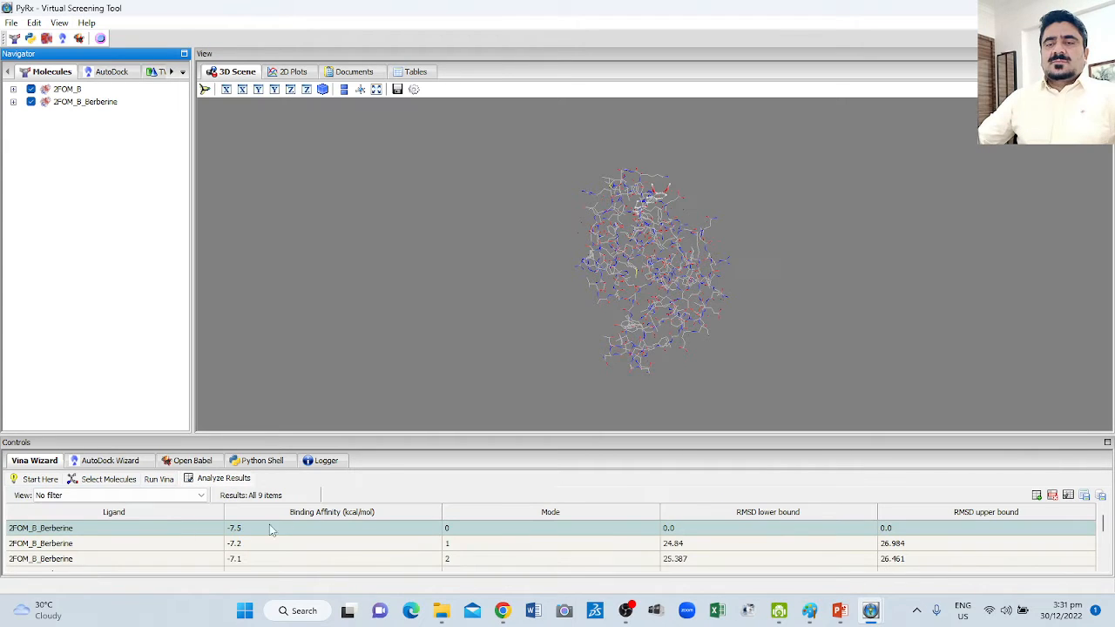
Review the binding affinities of the Berberine docking modes and examine the selected docked pose in 2FOM_B from several sides.
left_click_drag(437, 433, 456, 331)
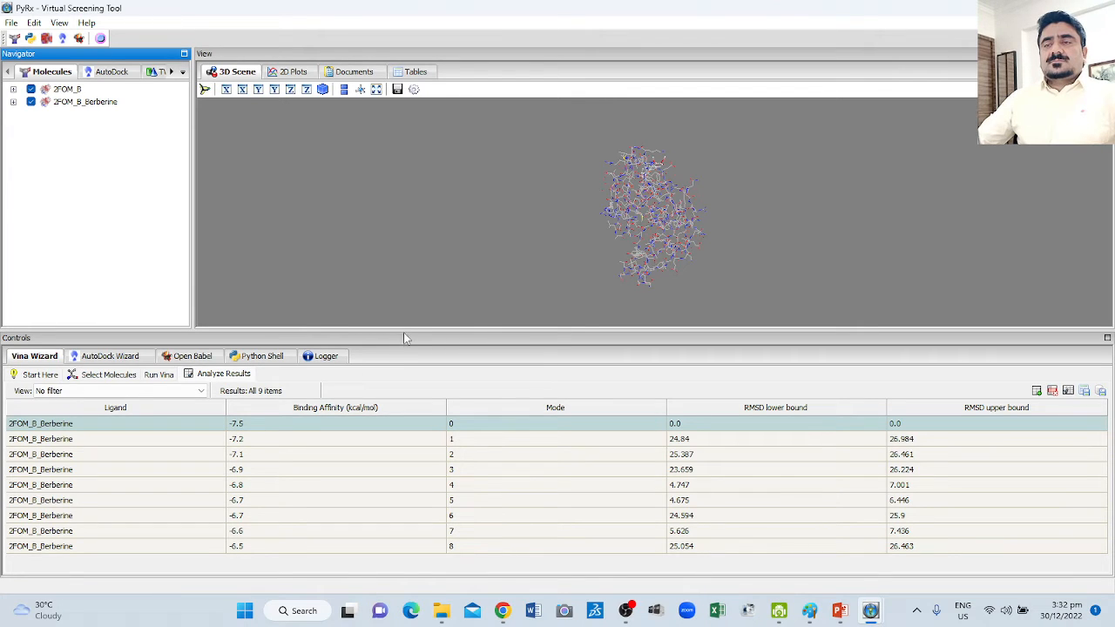
left_click_drag(394, 401, 390, 459)
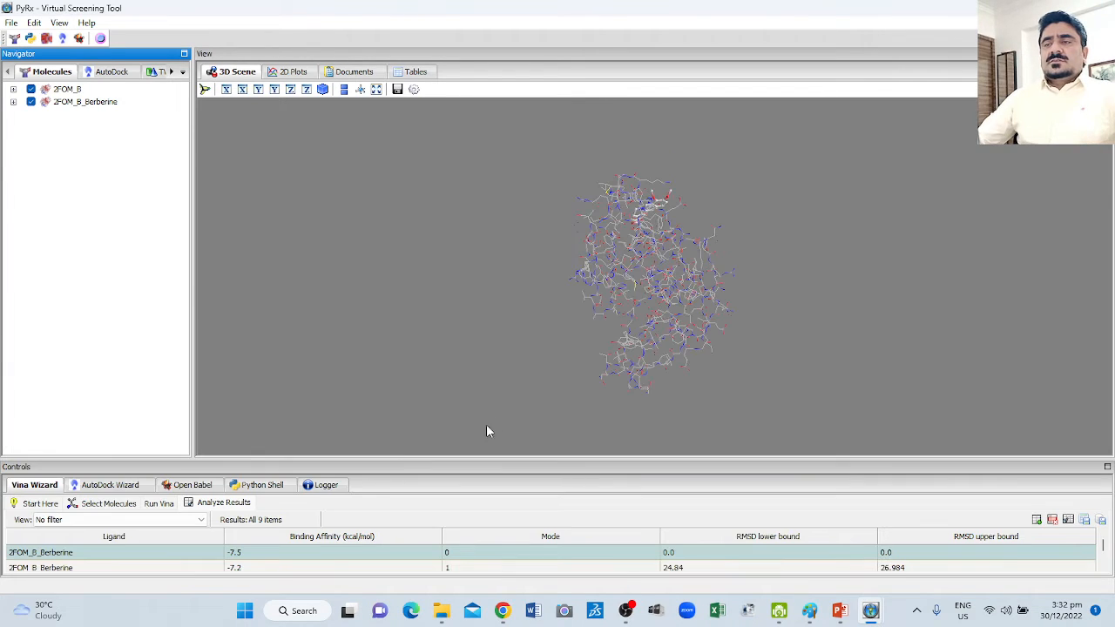
left_click_drag(686, 345, 630, 296)
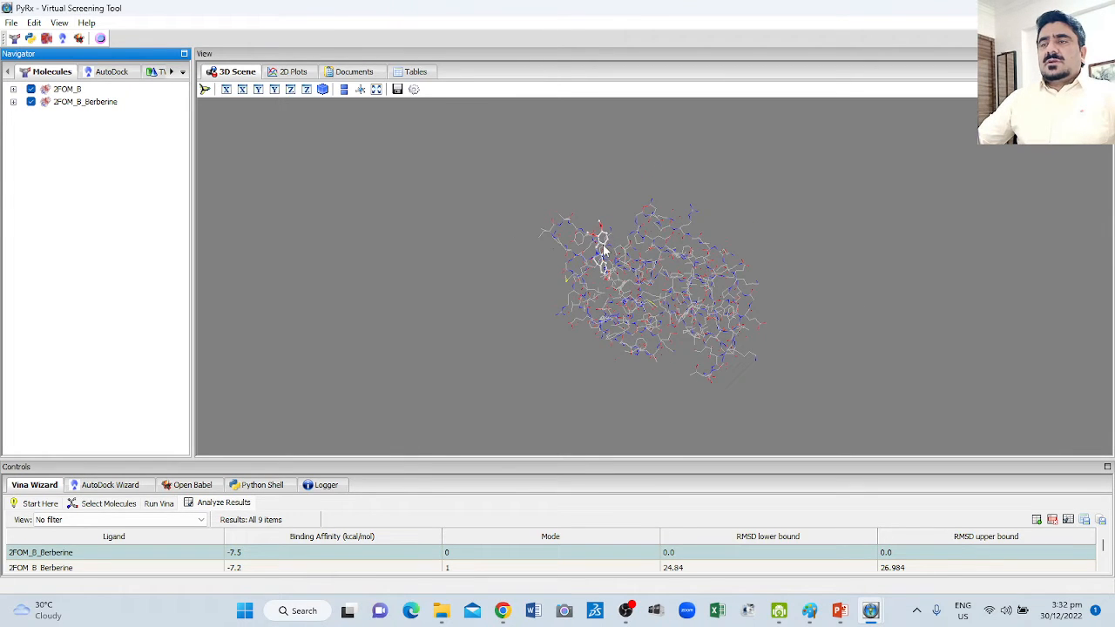
left_click_drag(603, 248, 552, 304)
scroll(559, 303, "up", 7)
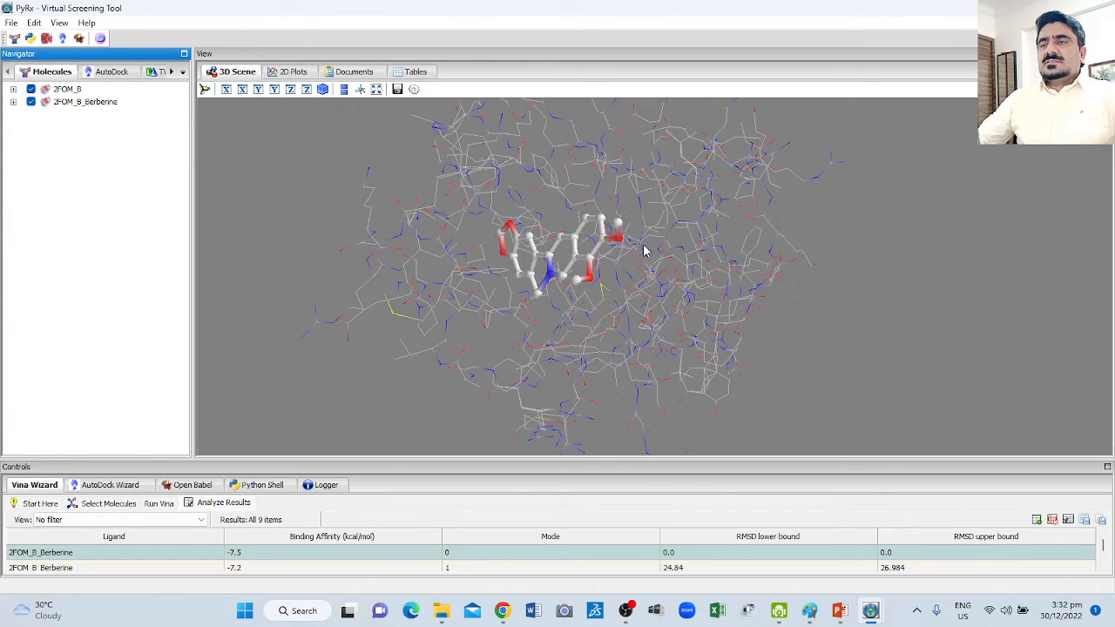
left_click_drag(644, 251, 645, 340)
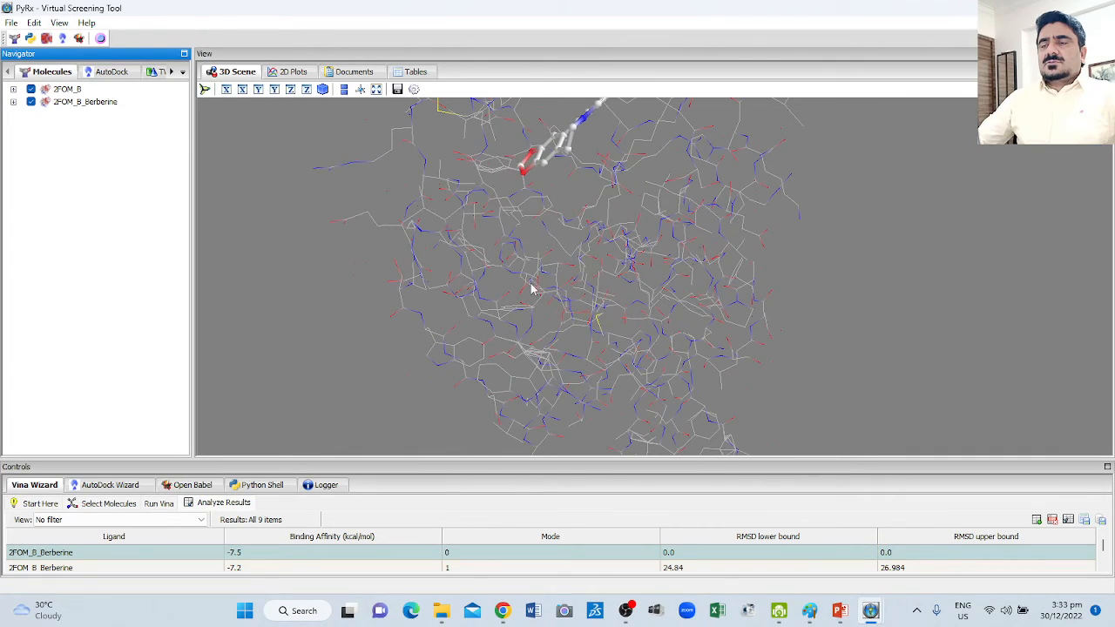
scroll(512, 287, "up", 2)
scroll(524, 271, "down", 4)
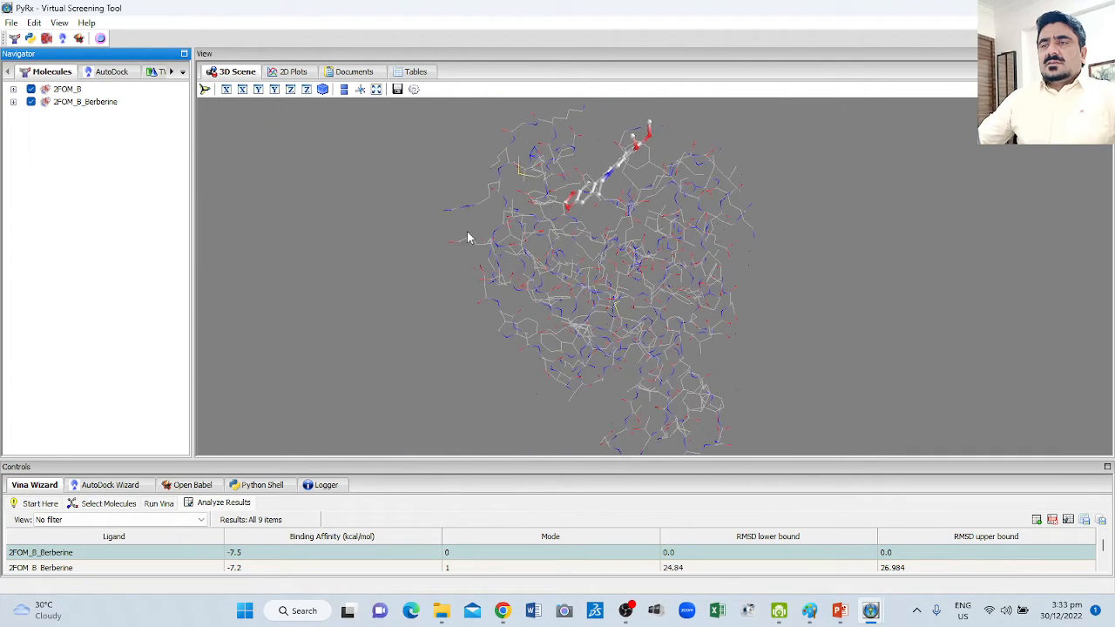
left_click_drag(468, 235, 587, 220)
left_click_drag(492, 244, 693, 277)
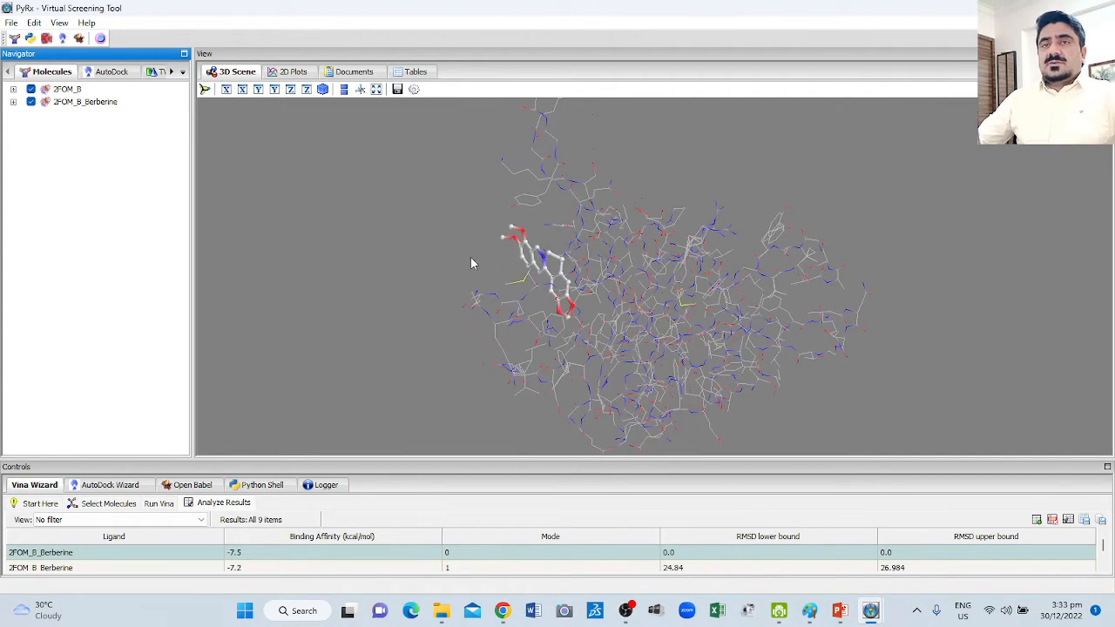
Try to list the files of the 2FOM_B macromolecule among the AutoDock macromolecules.
left_click(111, 72)
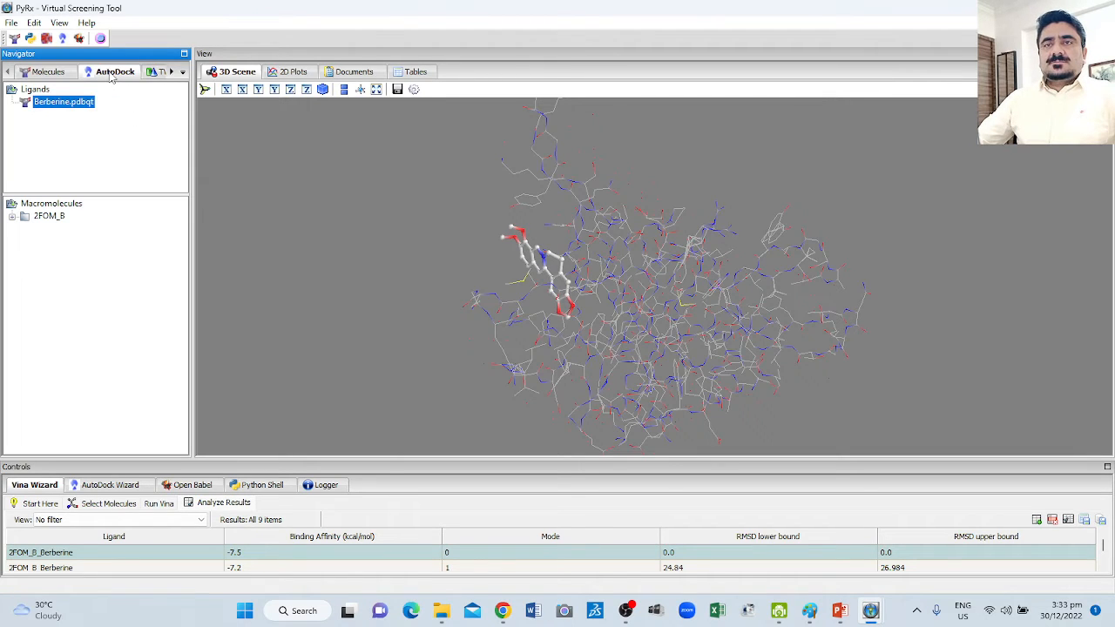
left_click(13, 221)
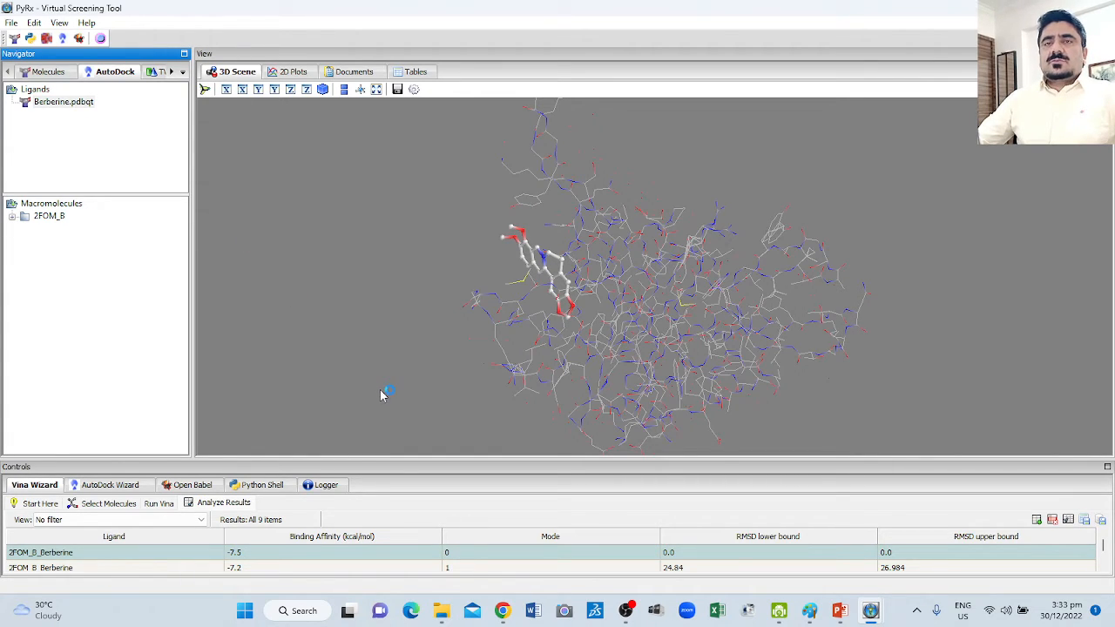
Go to the Windows desktop and launch PyRx again.
key("super+d")
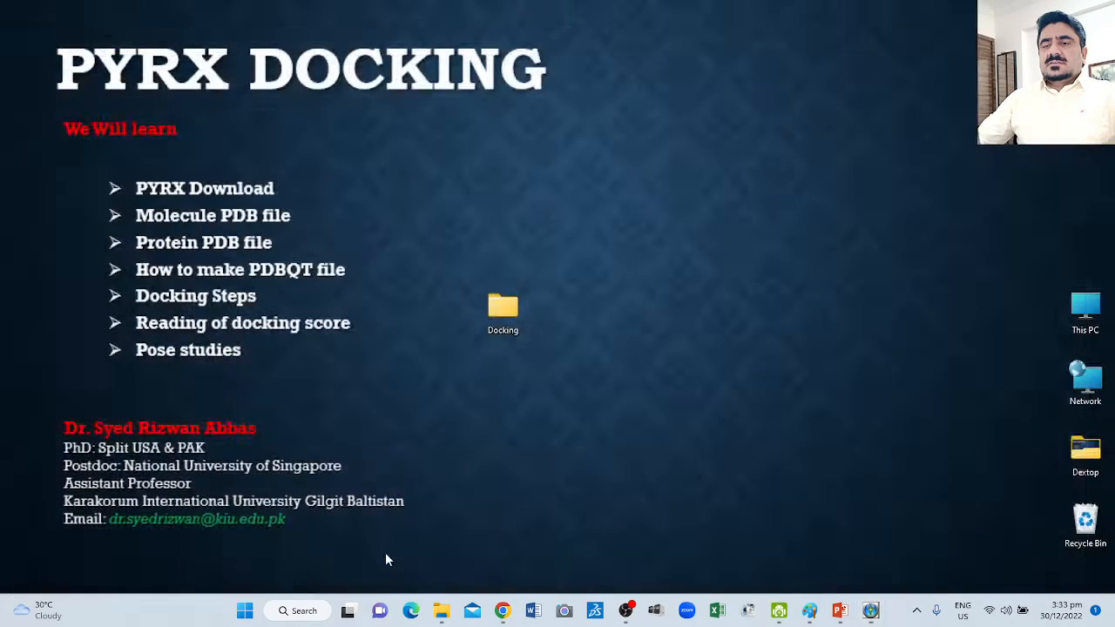
left_click(244, 612)
scroll(660, 261, "down", 3)
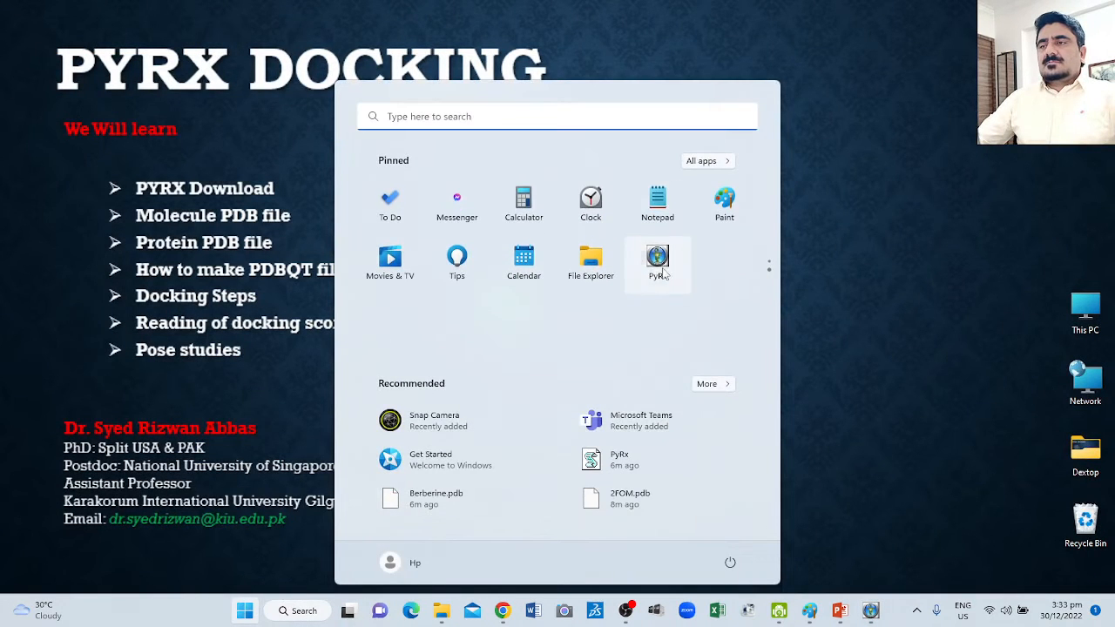
left_click(658, 262)
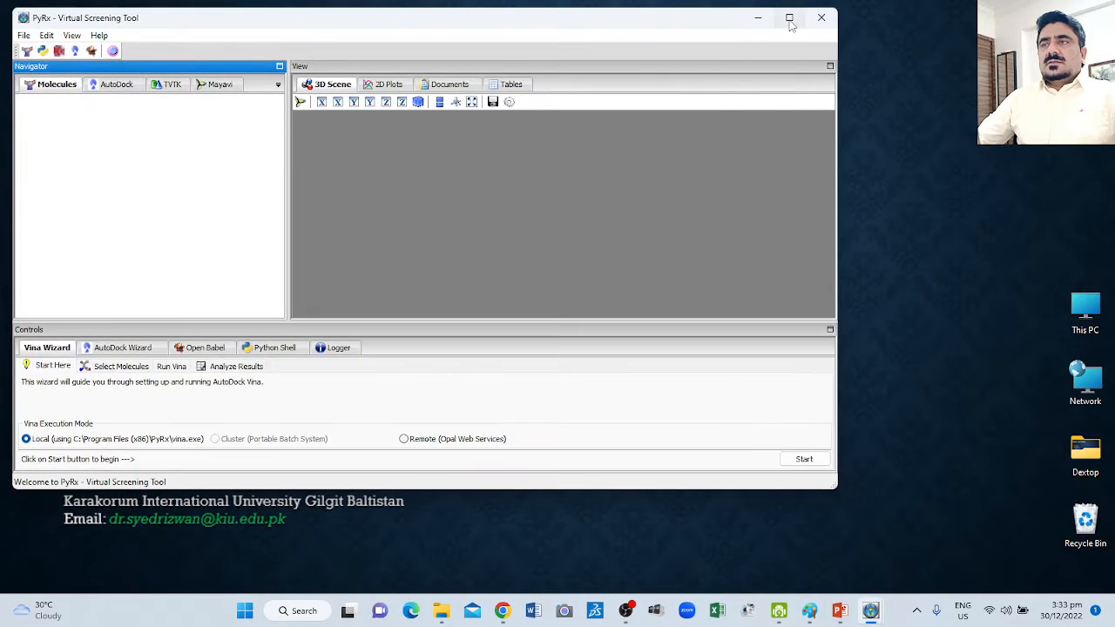
left_click(789, 18)
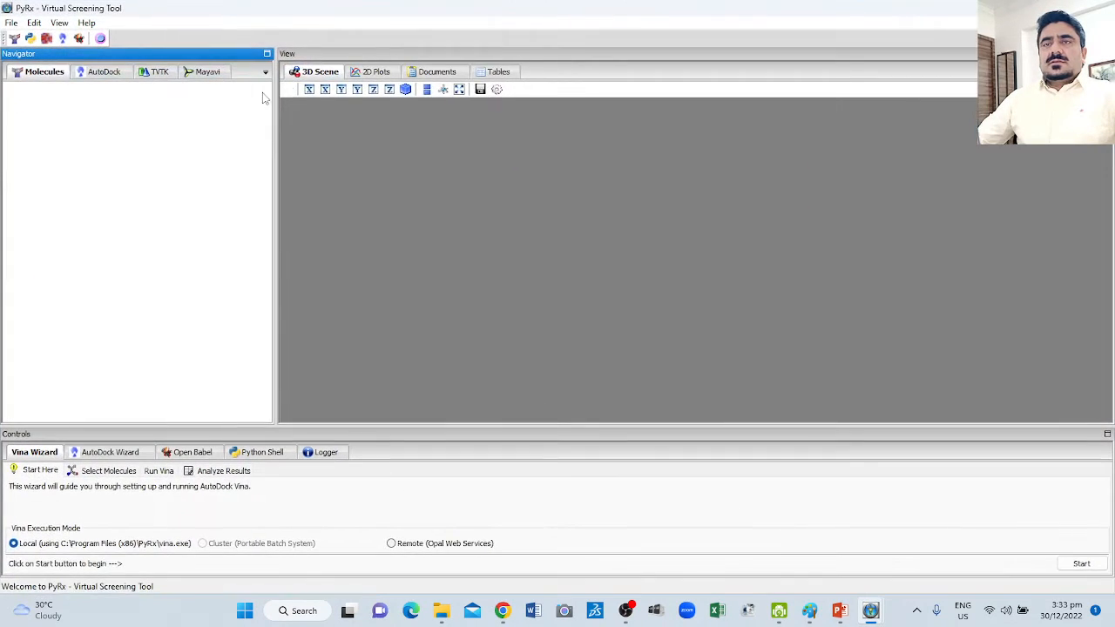
Load the docked poses from Berberine_out.pdbqt in the 2FOM_B macromolecule folder into the 3D scene.
left_click(99, 75)
left_click(12, 216)
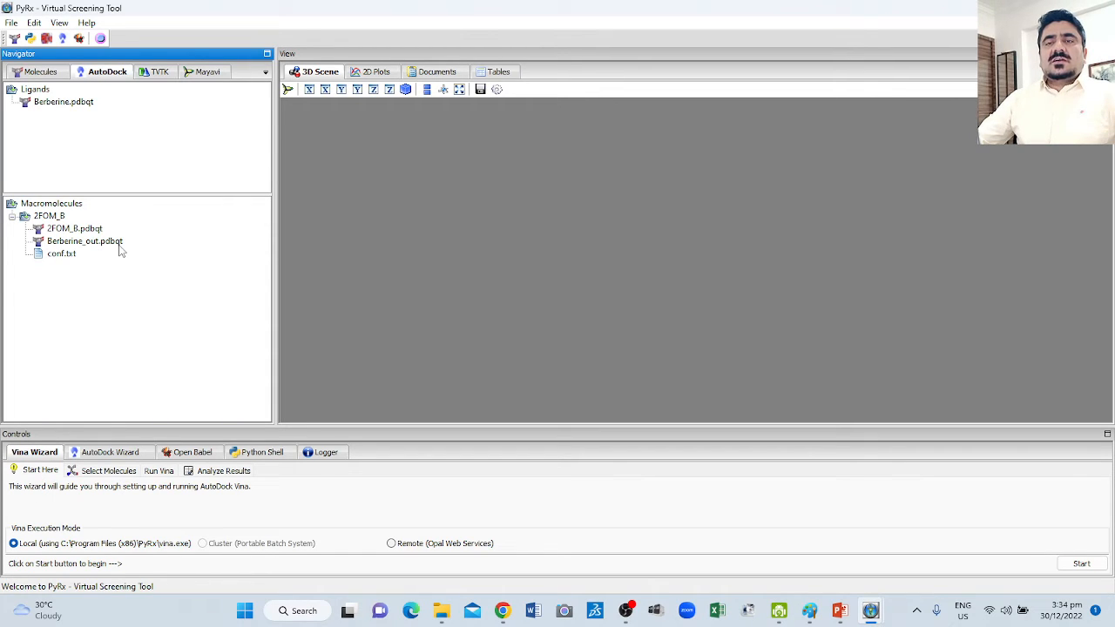
double_click(74, 243)
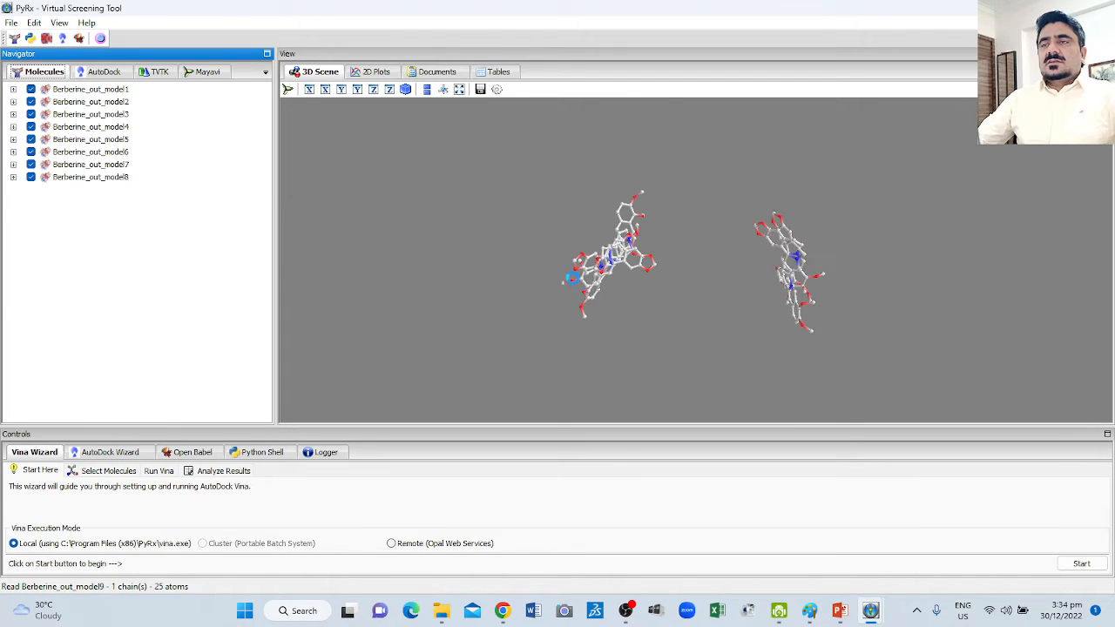
left_click_drag(670, 293, 463, 270)
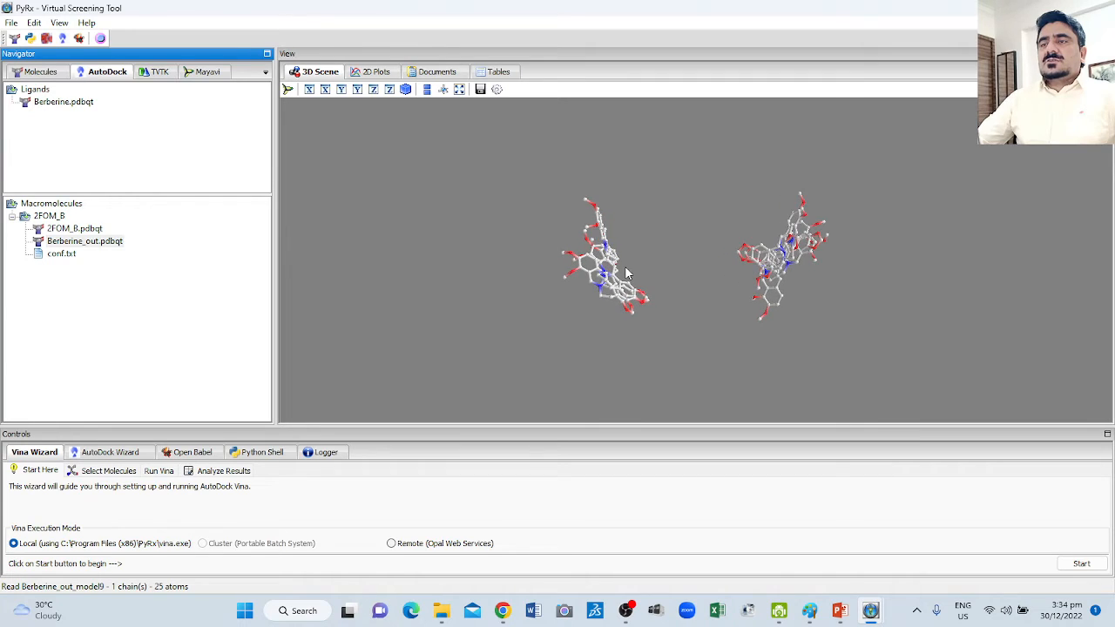
Add 2FOM_B.pdbqt to the 3D scene, enlarge the scene area and inspect the Berberine poses around the protein.
left_click(69, 229)
left_click_drag(664, 247, 589, 434)
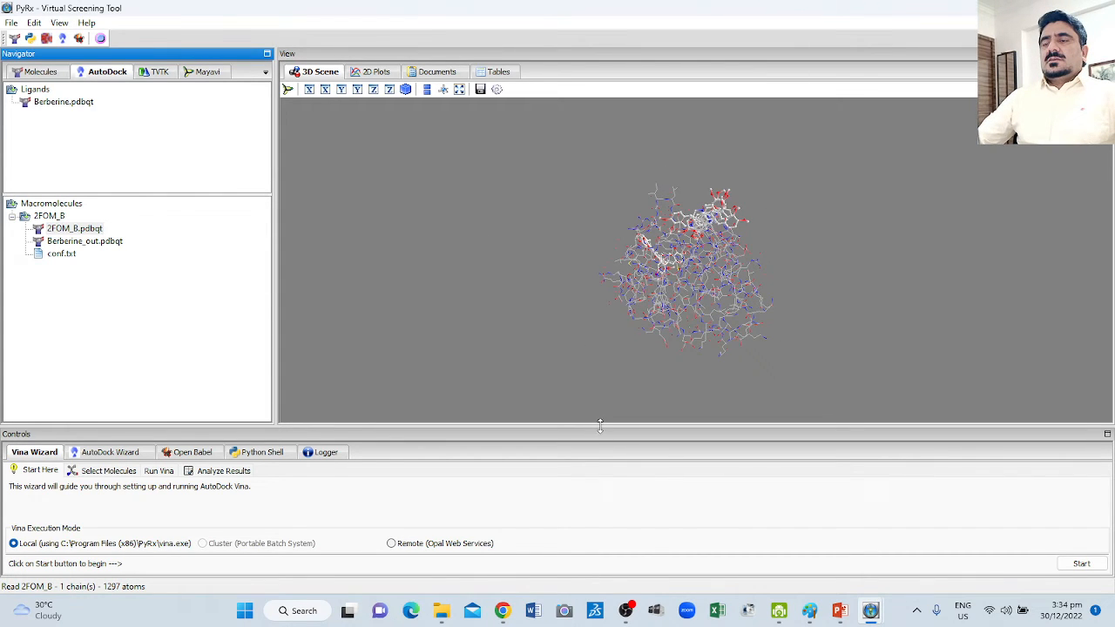
left_click_drag(587, 490, 587, 508)
left_click_drag(579, 409, 671, 370)
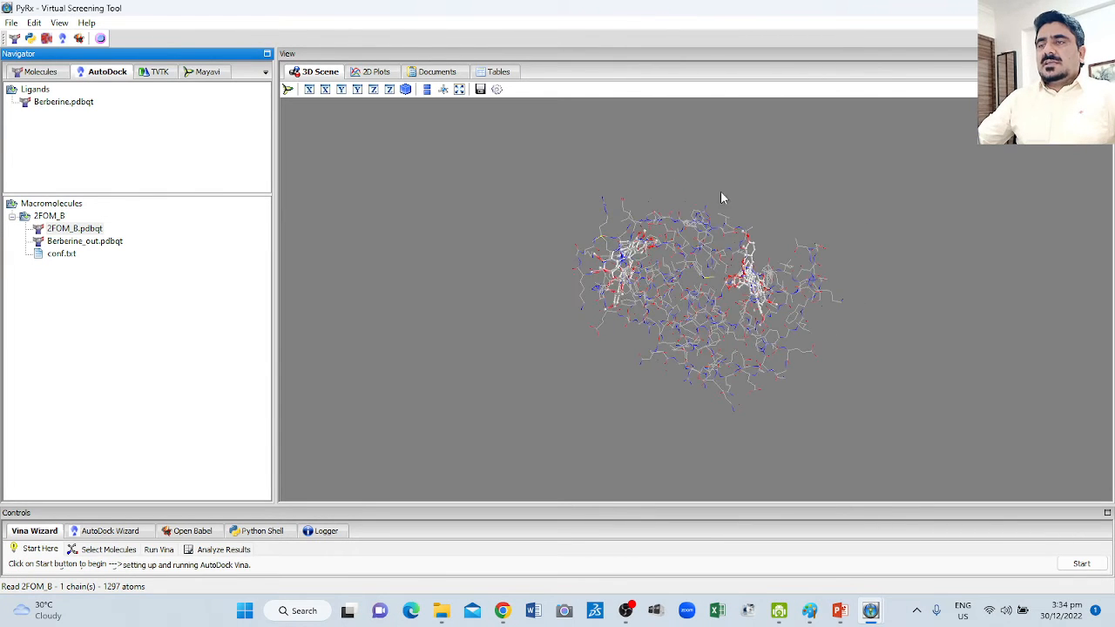
left_click_drag(721, 197, 716, 248)
left_click_drag(766, 212, 779, 280)
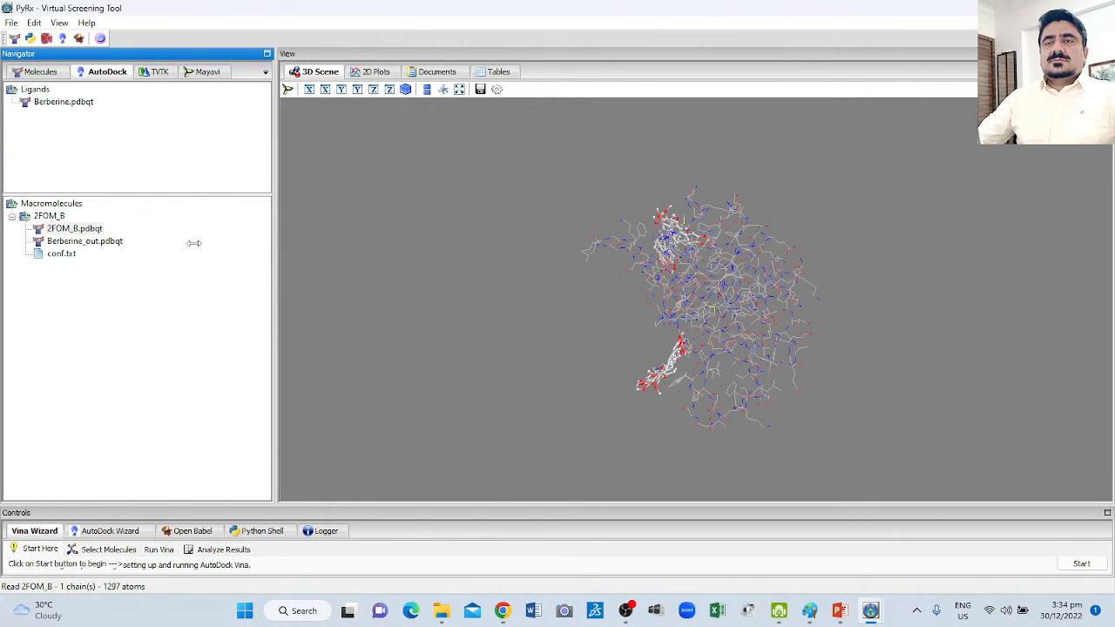
Hide 2FOM_B in the molecule list to view the Berberine poses alone, and show the protein again.
left_click_drag(194, 243, 185, 243)
left_click(48, 72)
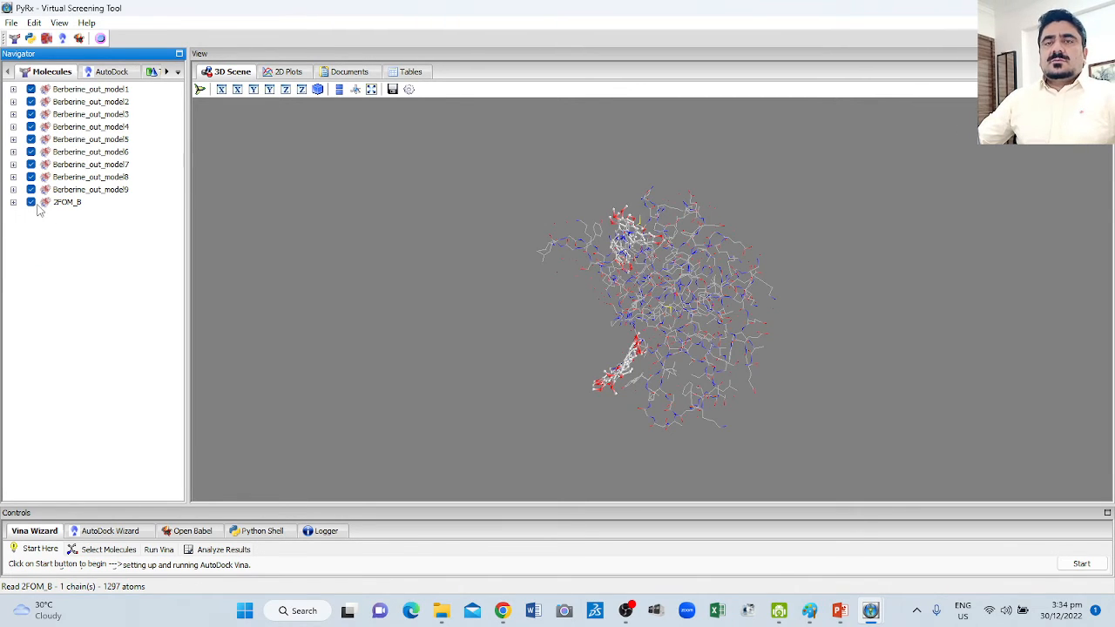
left_click_drag(519, 305, 472, 296)
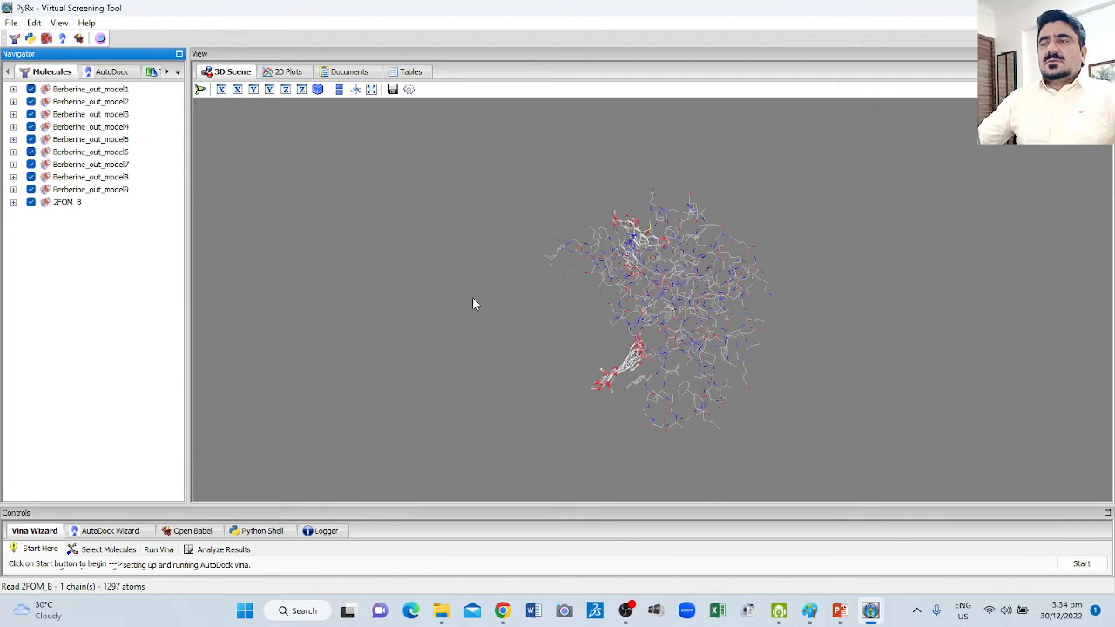
left_click(31, 203)
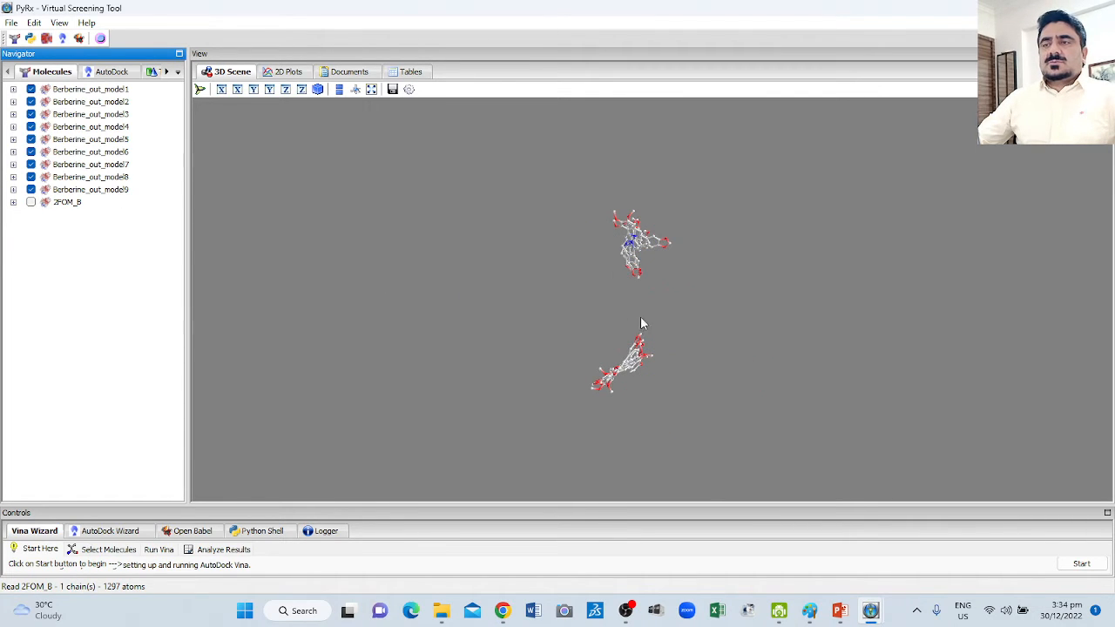
left_click_drag(629, 223, 466, 264)
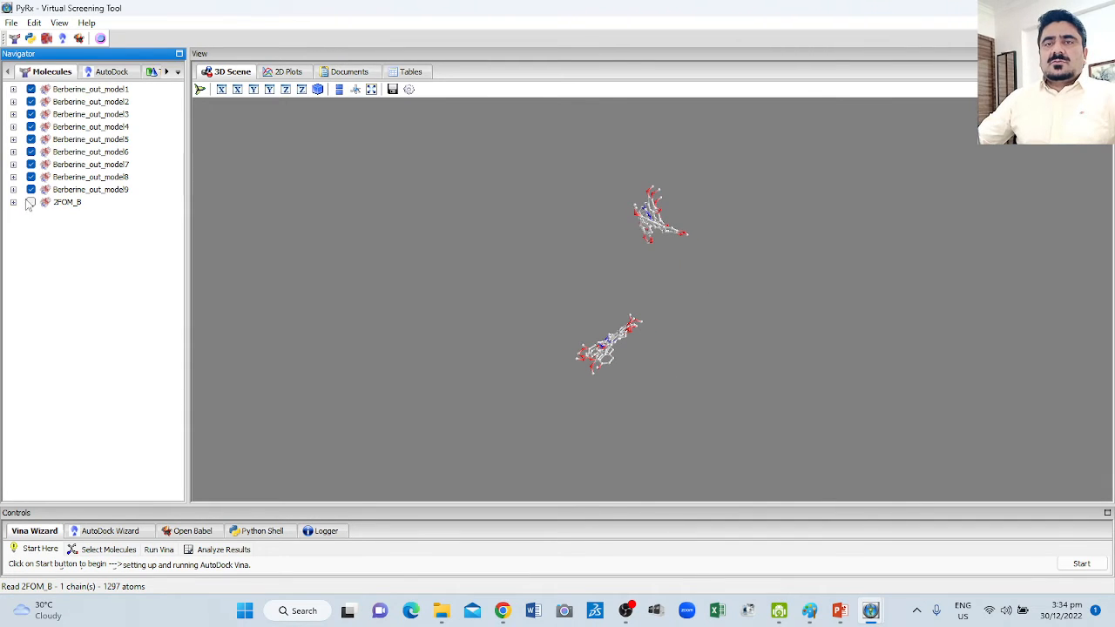
left_click(31, 202)
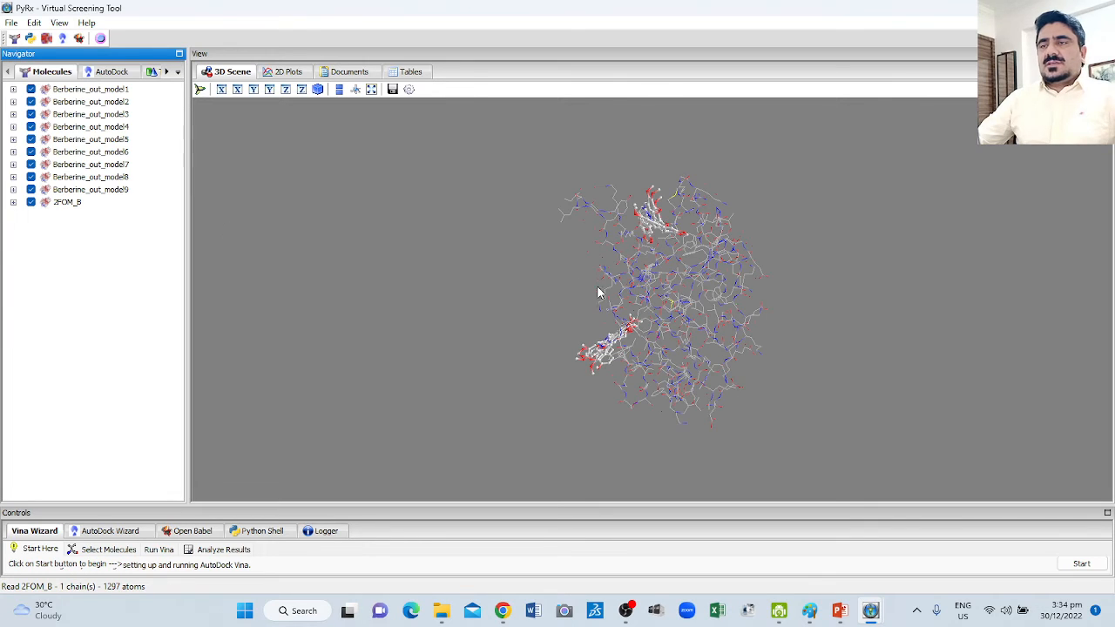
Hide Berberine_out_model9 through Berberine_out_model3 one after another, keeping models 1 and 2 displayed with the 2FOM_B protein.
scroll(594, 288, "up", 3)
scroll(601, 288, "down", 1)
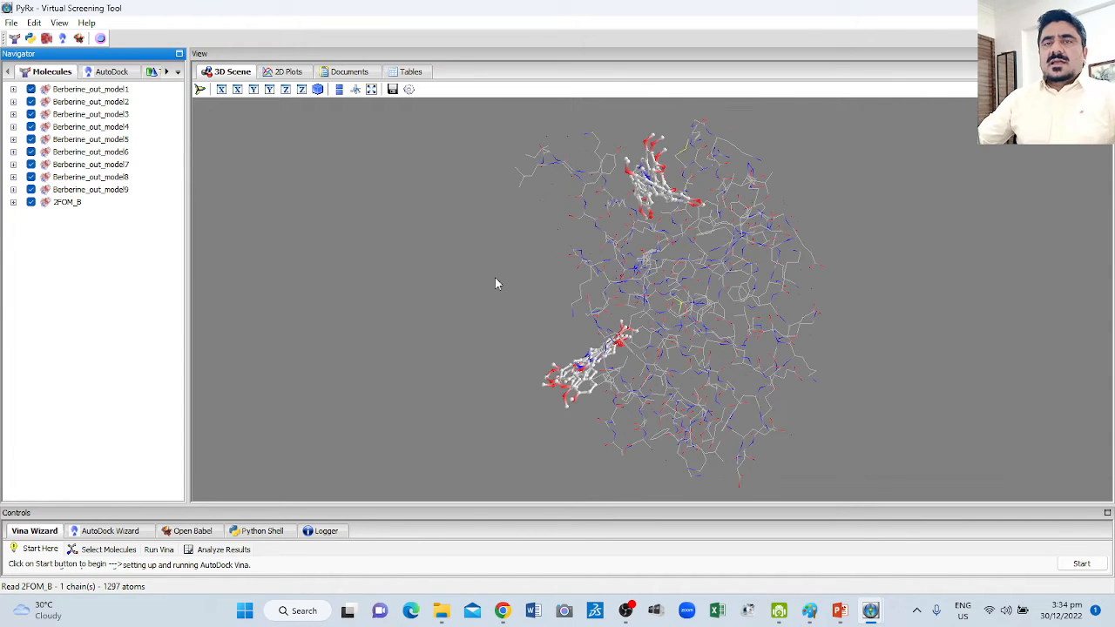
left_click(31, 189)
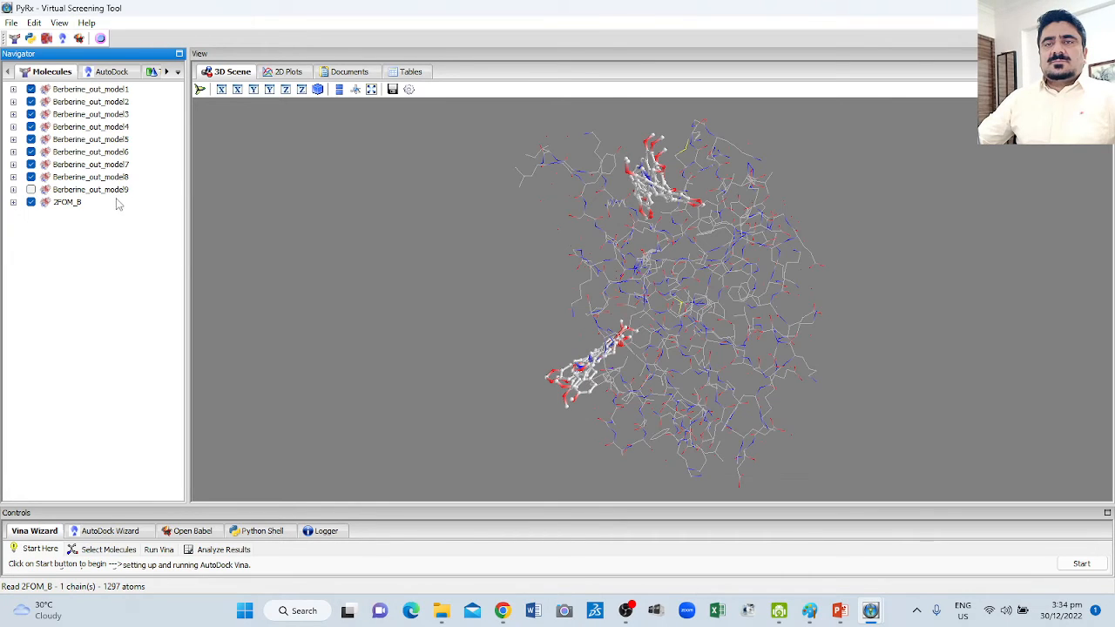
left_click(32, 176)
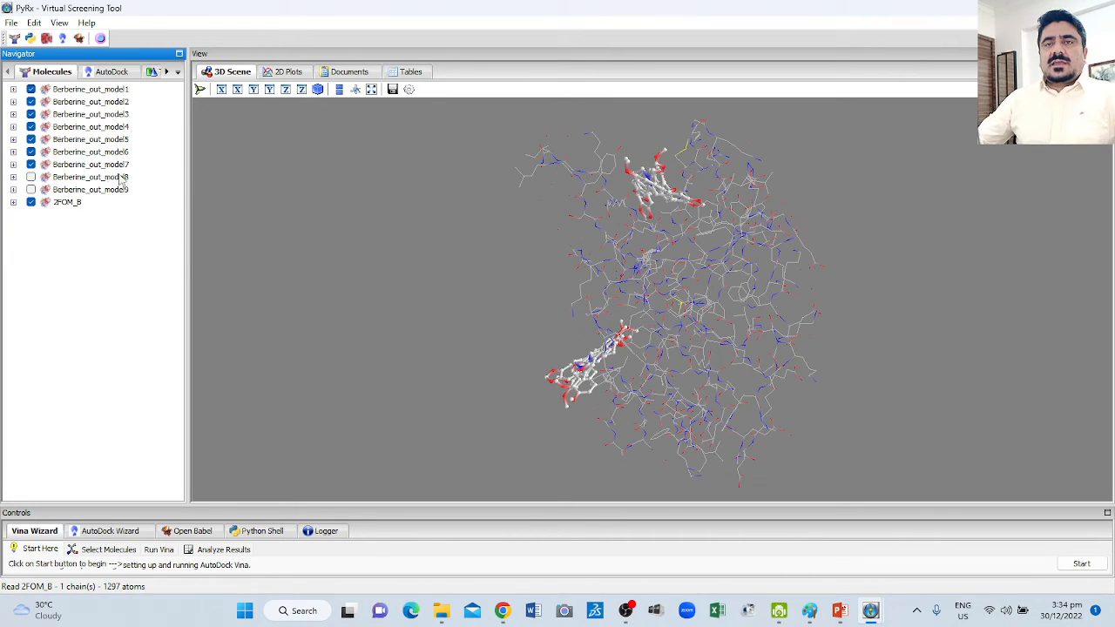
left_click(30, 164)
left_click(31, 151)
left_click(30, 140)
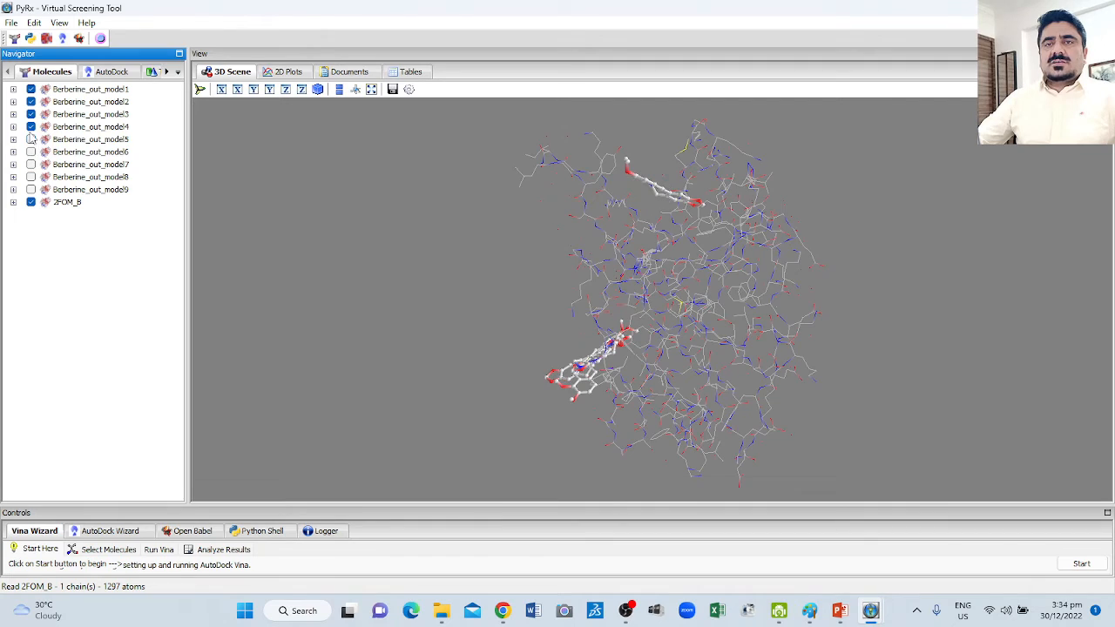
left_click(30, 126)
left_click(31, 114)
left_click_drag(483, 237, 426, 238)
left_click_drag(534, 266, 662, 269)
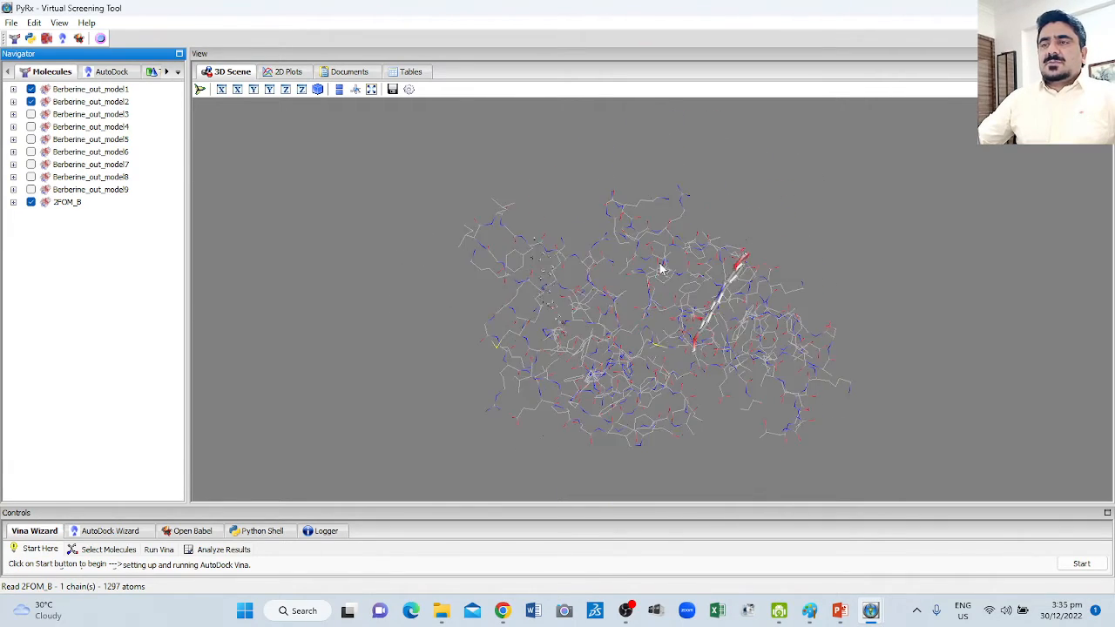
Hide Berberine_out_model2 and inspect the Berberine_out_model1 pose alone within the protein from several sides.
left_click(31, 101)
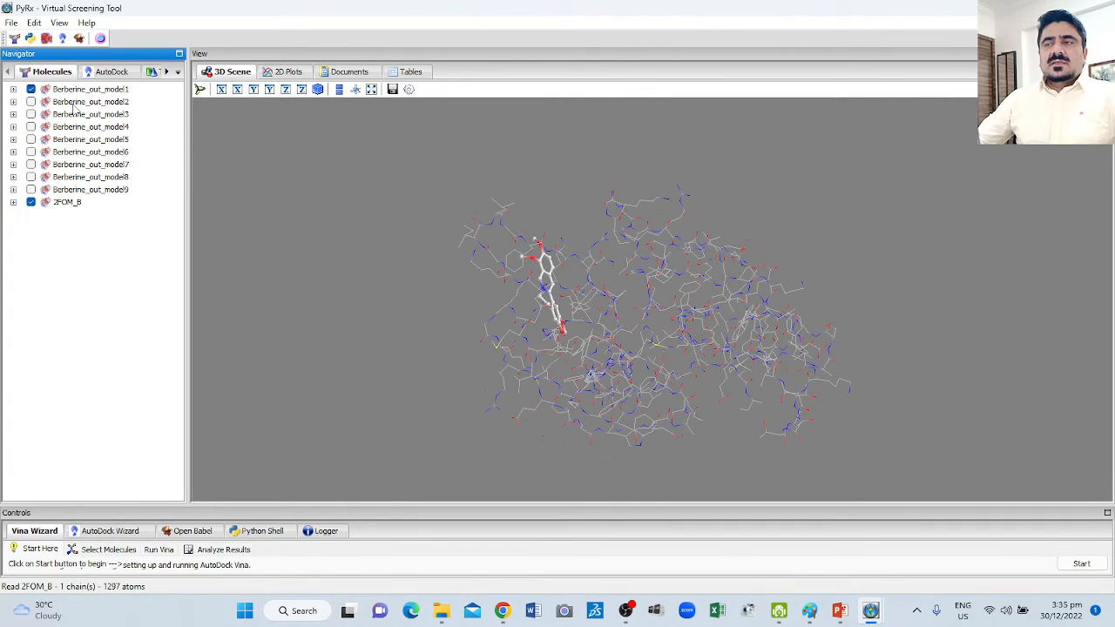
left_click_drag(644, 297, 703, 242)
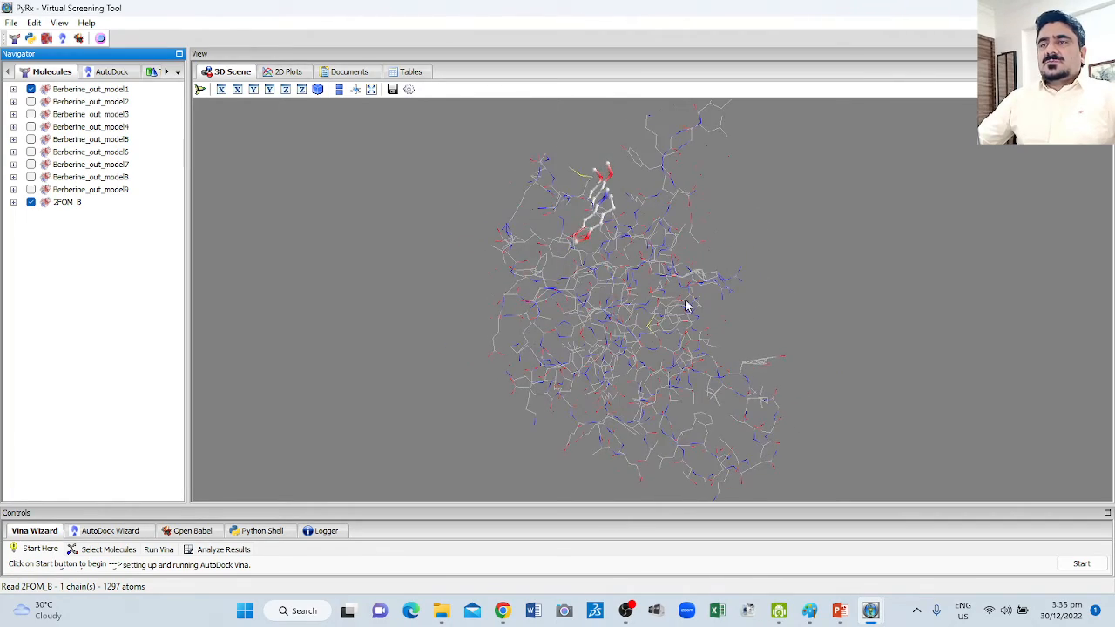
scroll(687, 303, "up", 2)
scroll(688, 304, "down", 3)
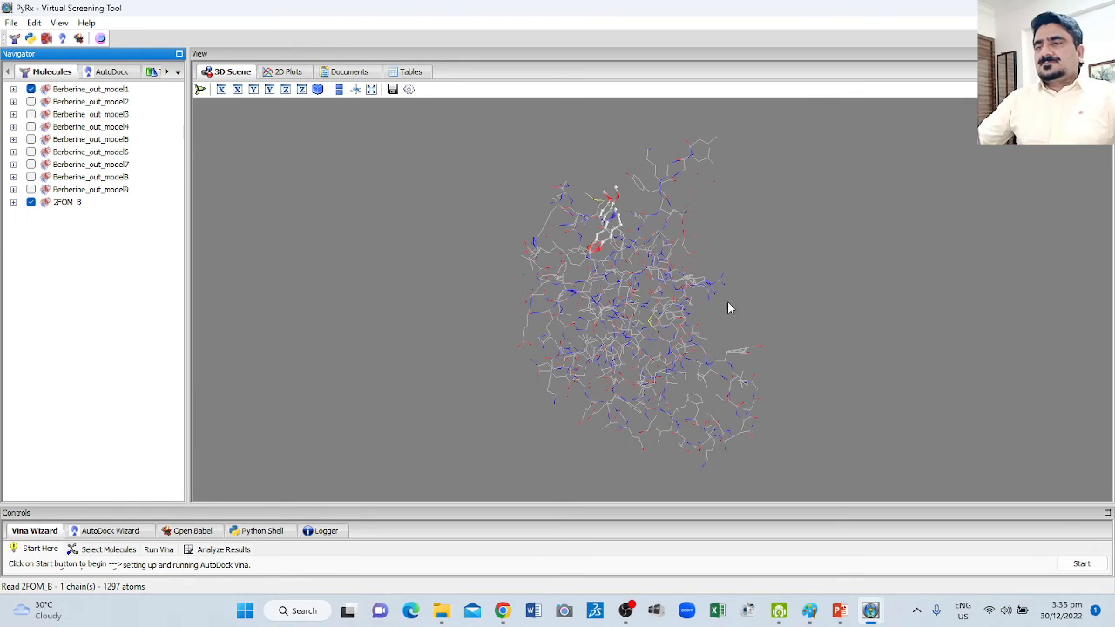
left_click_drag(793, 294, 391, 276)
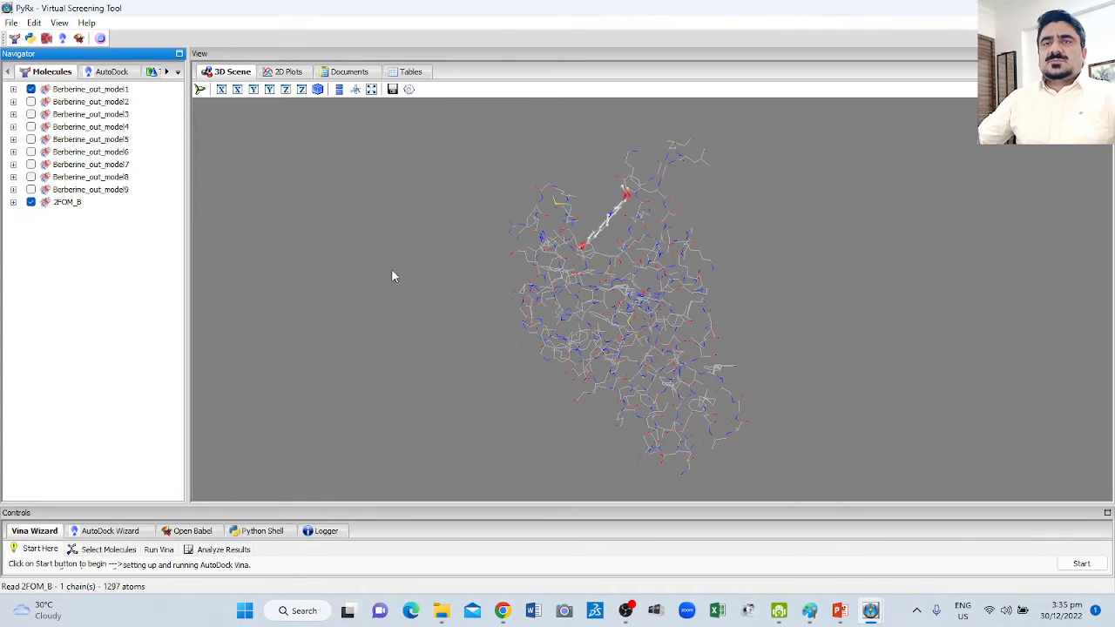
Display 2FOM_B as a molecular surface and inspect how Berberine_out_model1 sits in the binding pocket.
right_click(59, 202)
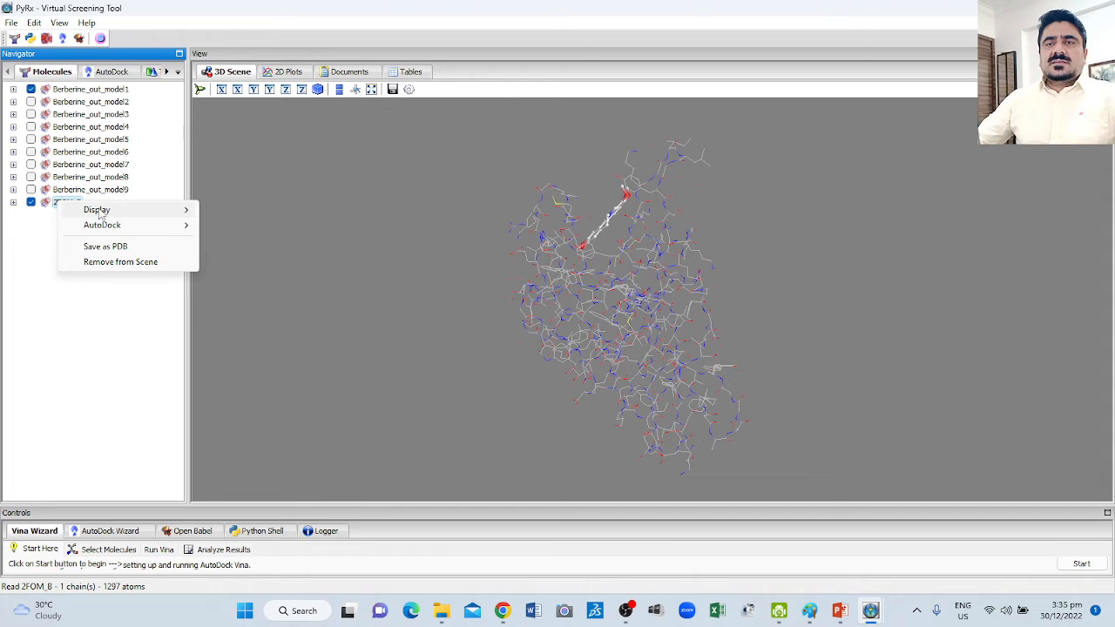
mouse_move(94, 215)
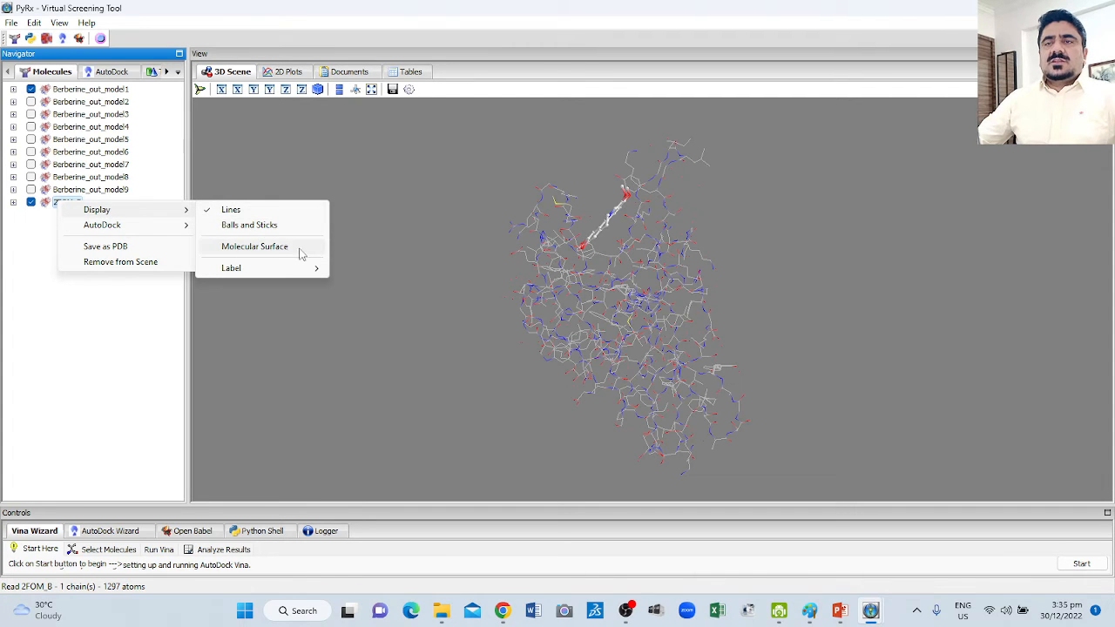
left_click(264, 248)
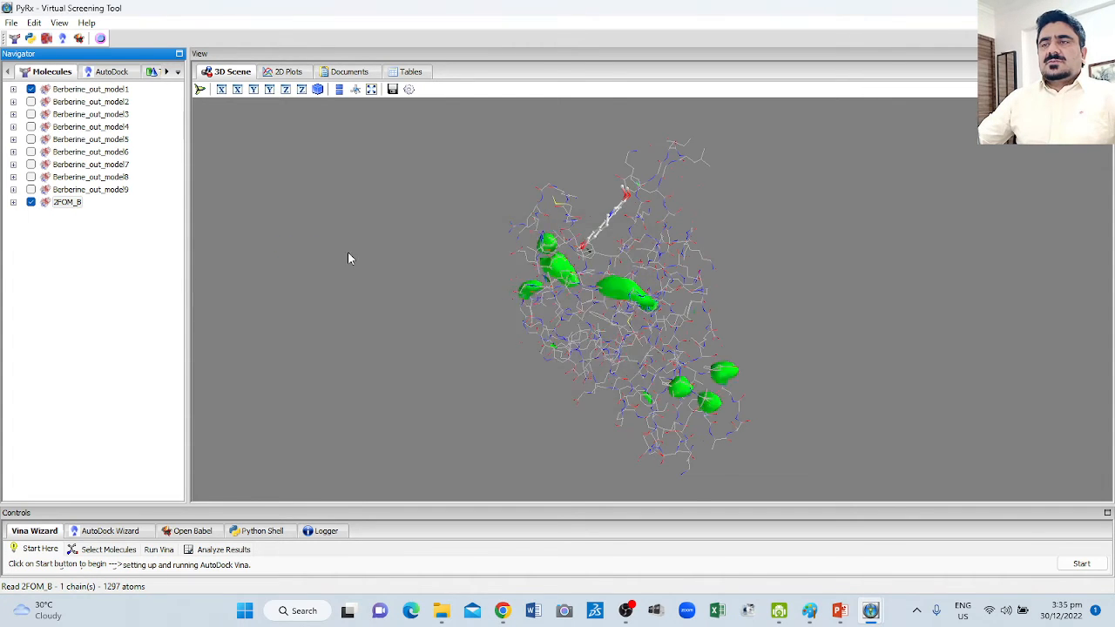
left_click_drag(446, 287, 510, 303)
scroll(512, 305, "up", 5)
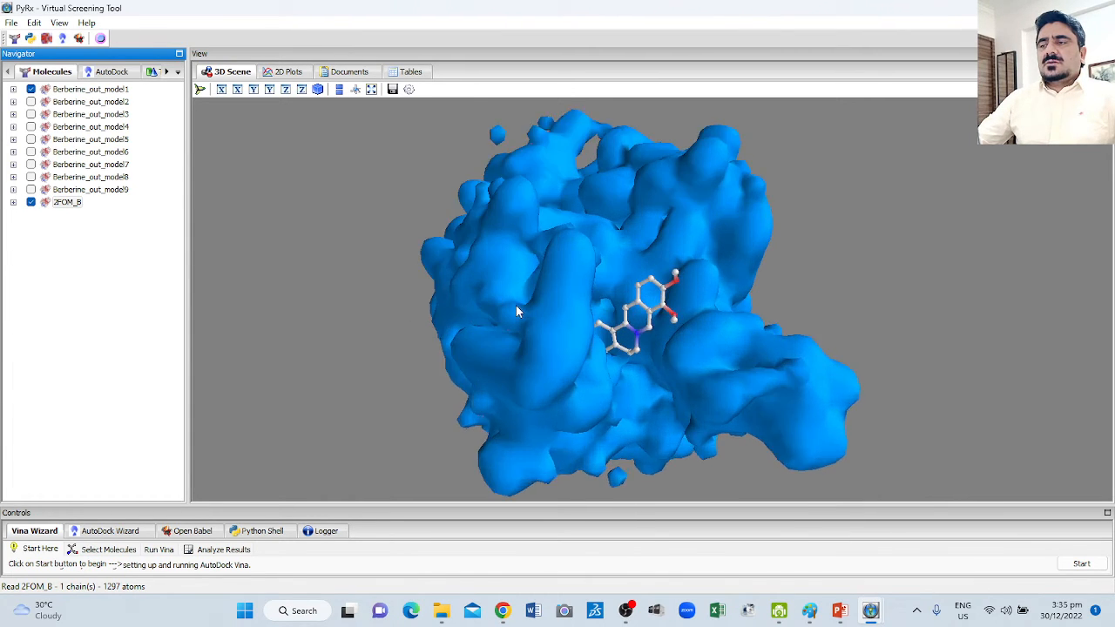
scroll(516, 307, "down", 4)
left_click_drag(566, 329, 632, 263)
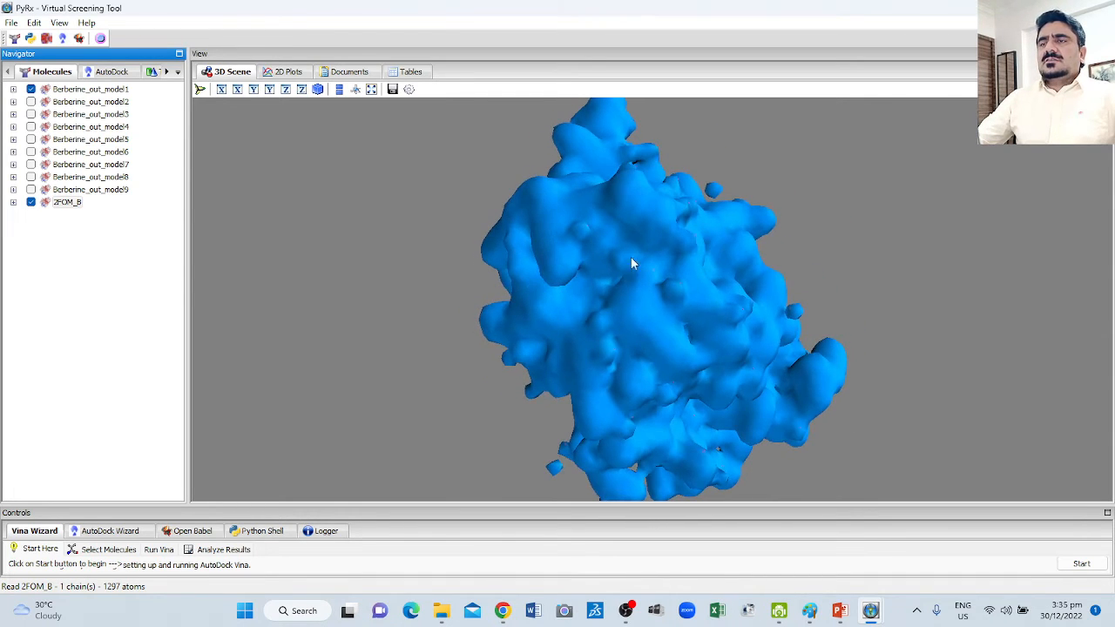
left_click_drag(657, 194, 612, 377)
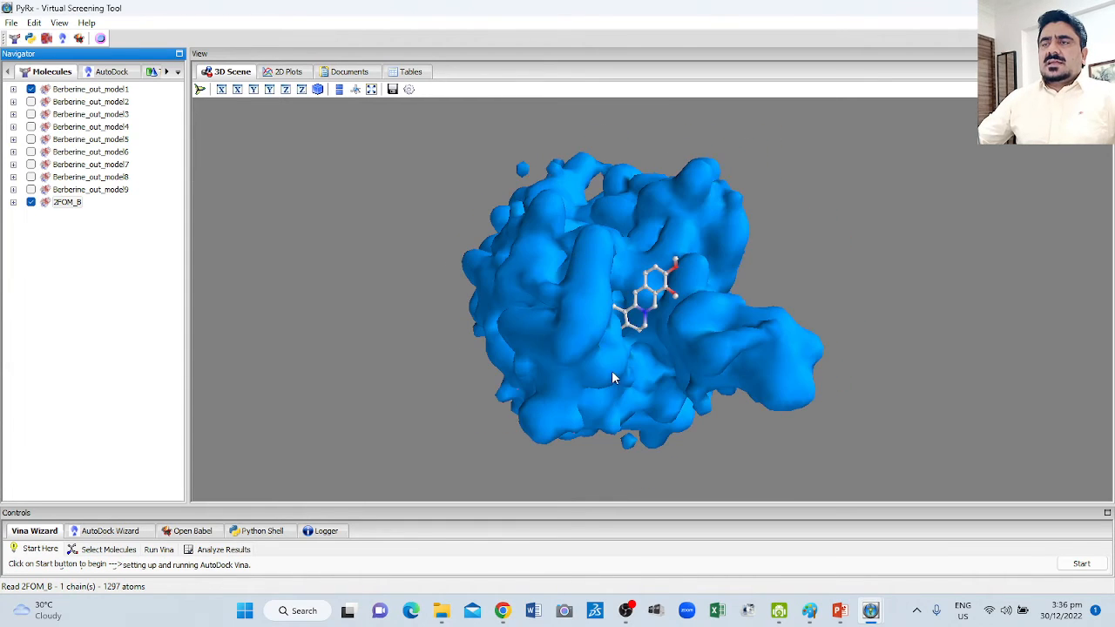
Highlight Berberine_out_model1 with selection spheres and view its position in the protein surface from different sides.
left_click(103, 40)
left_click(102, 40)
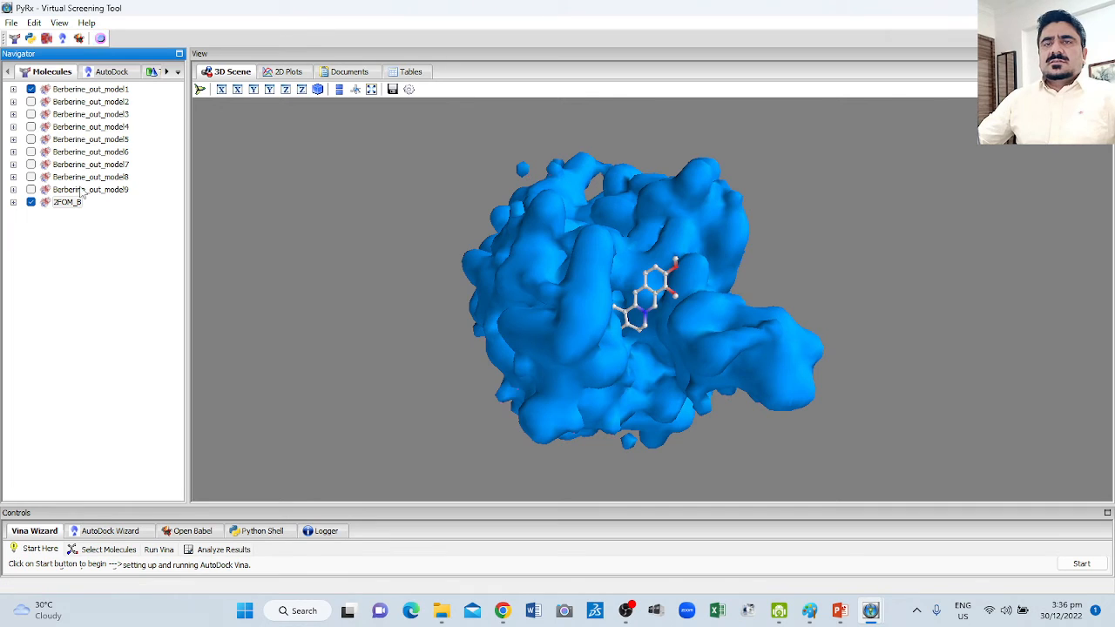
left_click(72, 91)
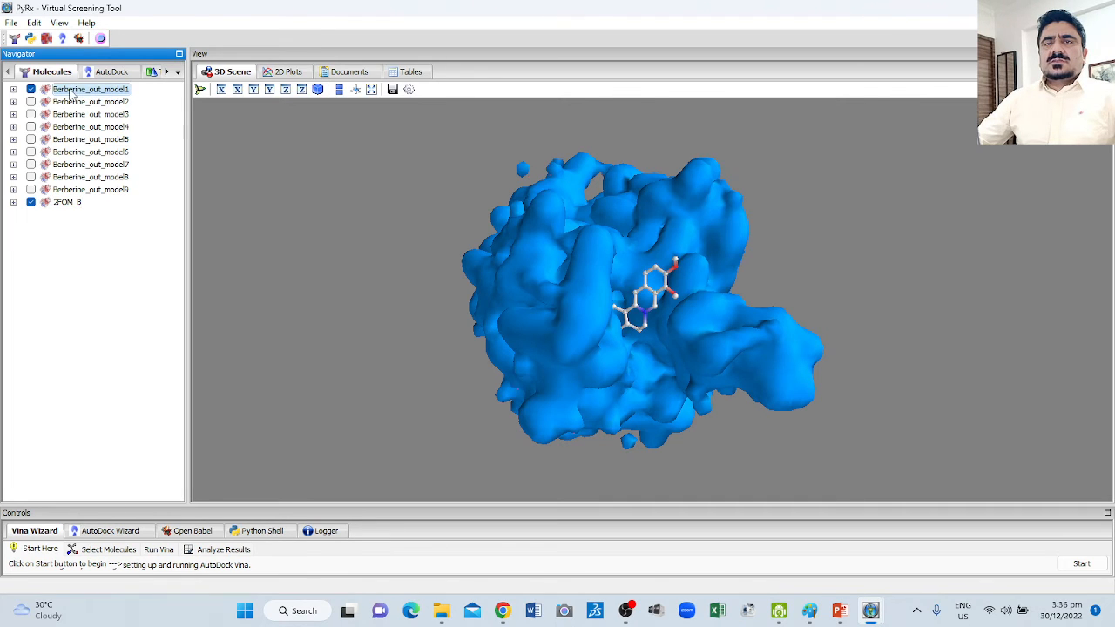
left_click(101, 40)
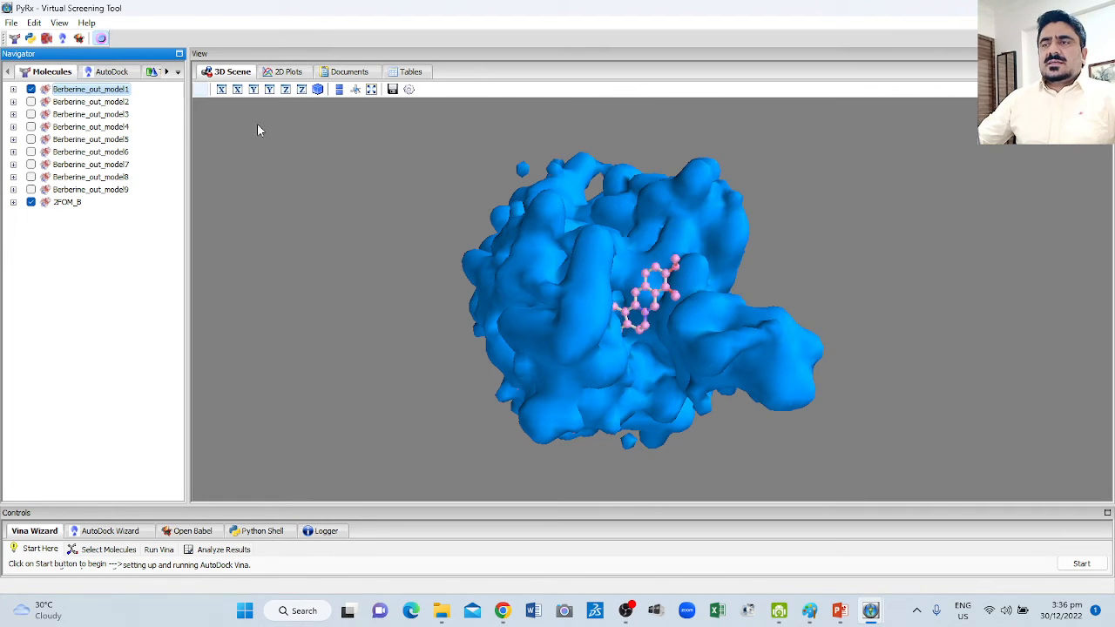
left_click_drag(640, 333, 730, 371)
left_click_drag(559, 329, 667, 241)
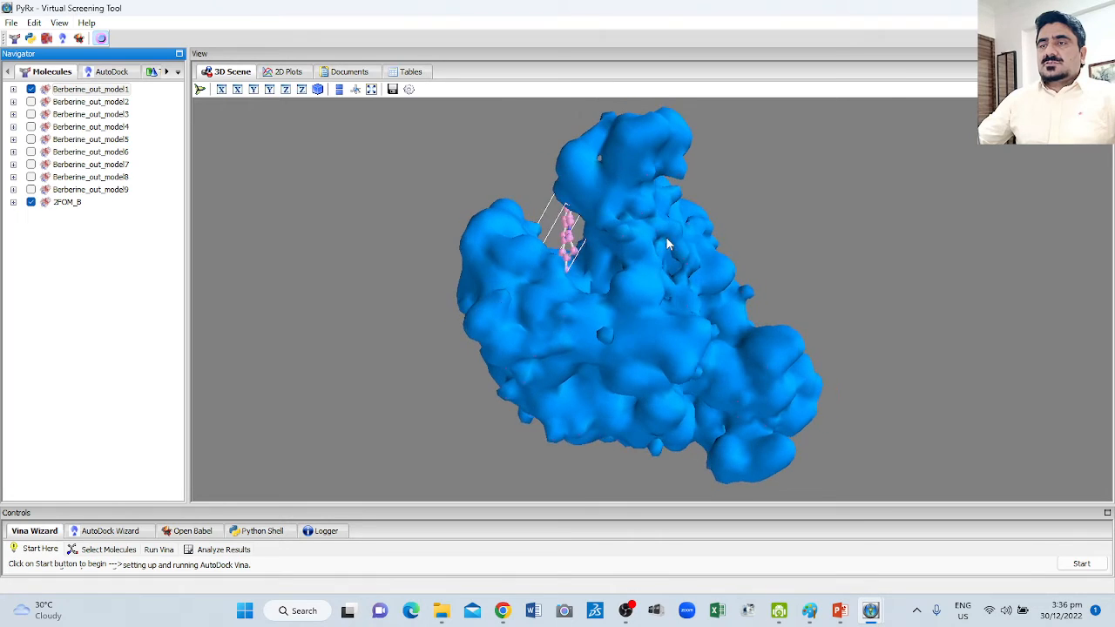
Add a molecular surface to Berberine_out_model1 and examine its fit against the 2FOM_B surface.
right_click(79, 93)
mouse_move(116, 97)
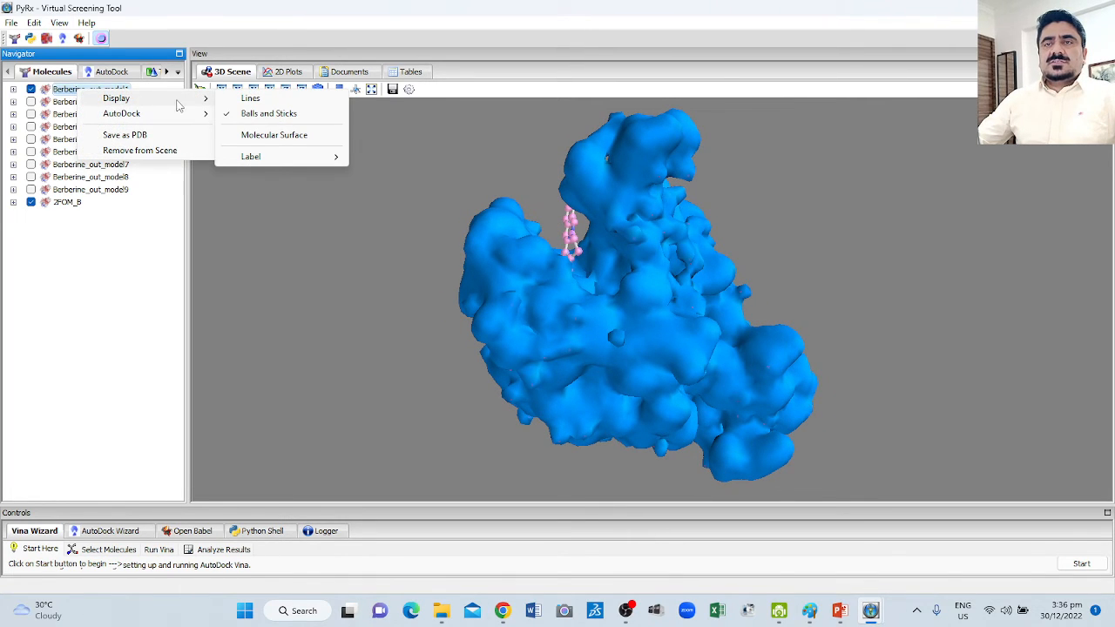
left_click(271, 136)
mouse_move(418, 231)
left_mouse_down()
mouse_move(552, 288)
mouse_move(734, 311)
mouse_move(479, 343)
mouse_move(491, 331)
mouse_move(358, 374)
mouse_move(426, 281)
mouse_move(459, 320)
mouse_move(580, 316)
mouse_move(308, 311)
mouse_move(305, 237)
left_mouse_up()
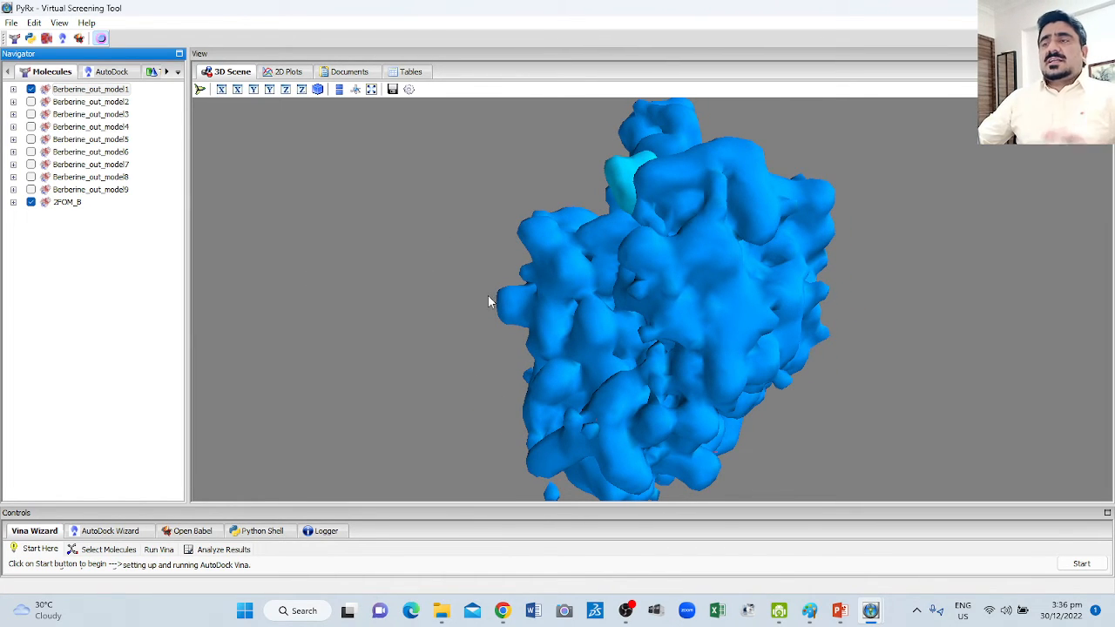
left_click_drag(490, 302, 881, 269)
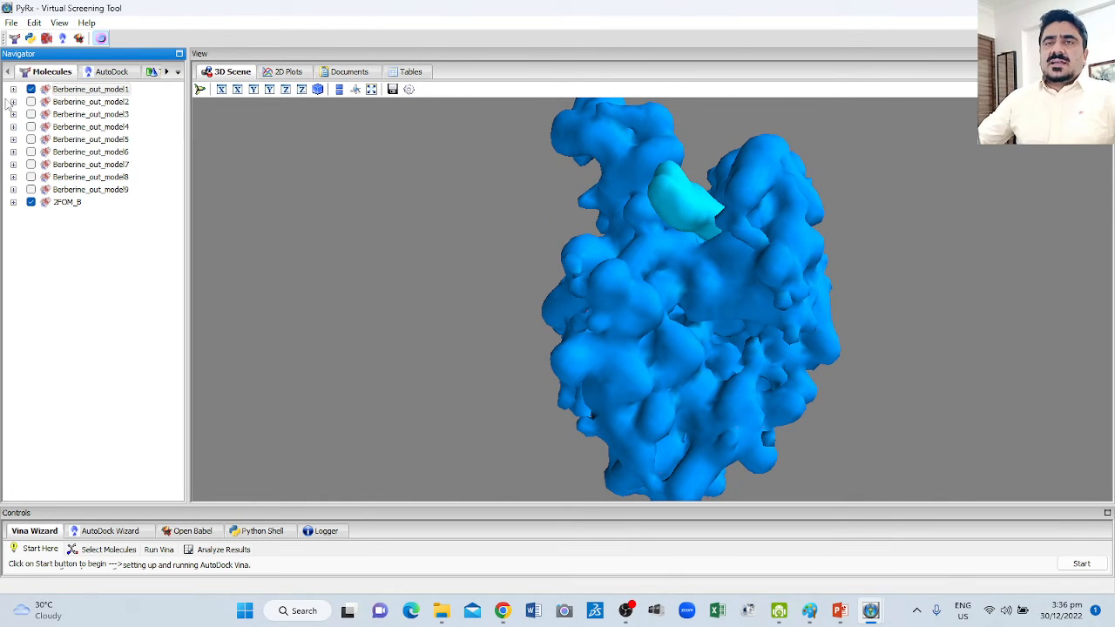
Remove the molecular surface from Berberine_out_model1 and turn off the selection spheres.
right_click(87, 90)
mouse_move(116, 101)
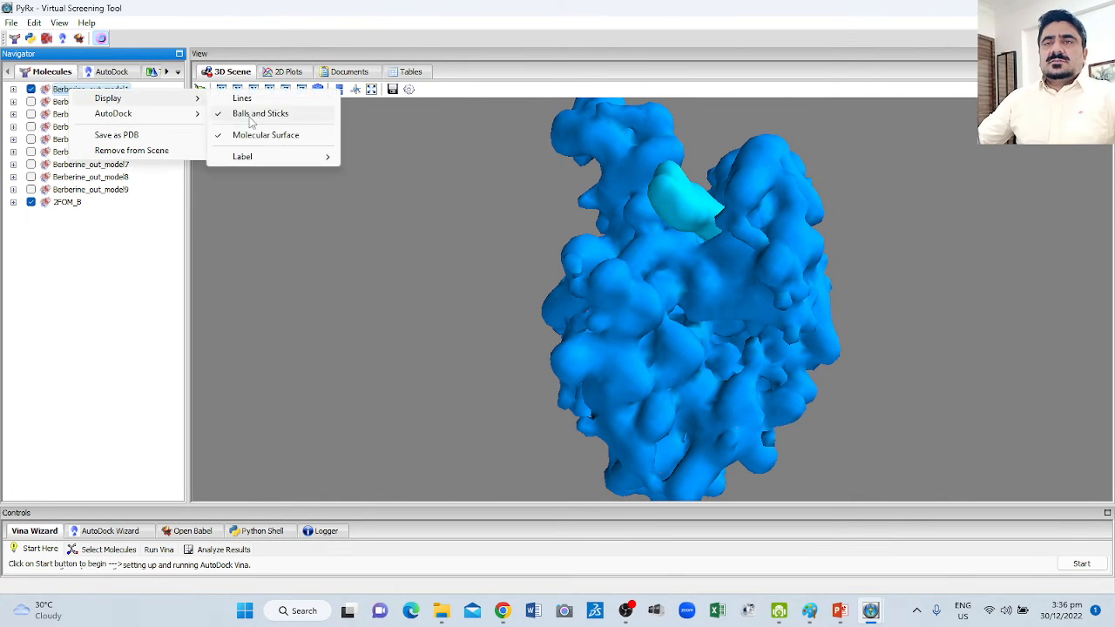
left_click(263, 135)
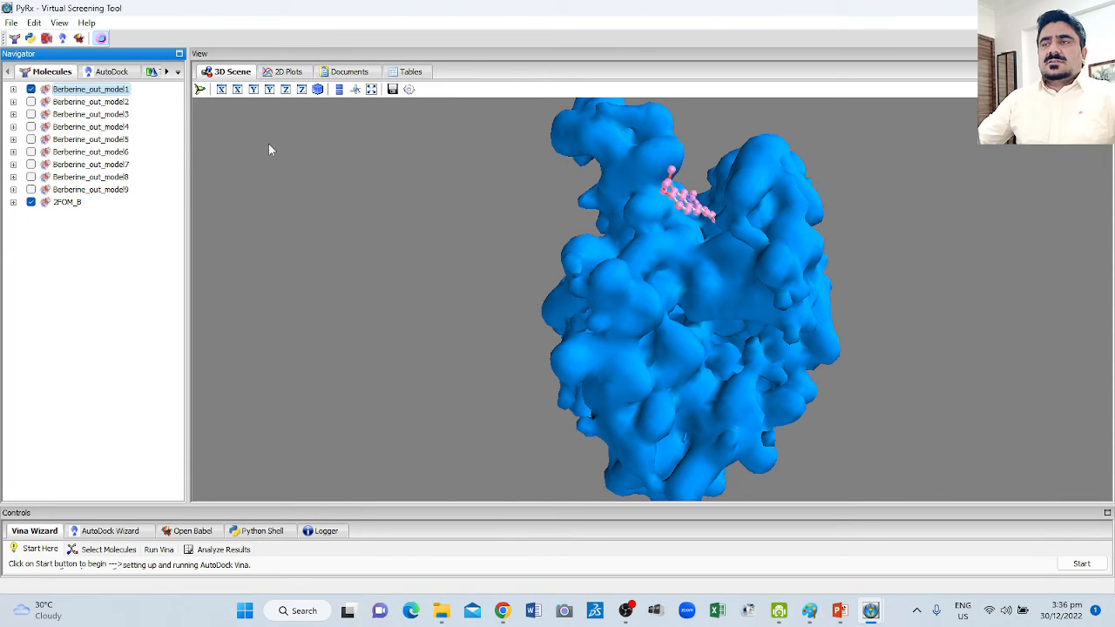
left_click(102, 39)
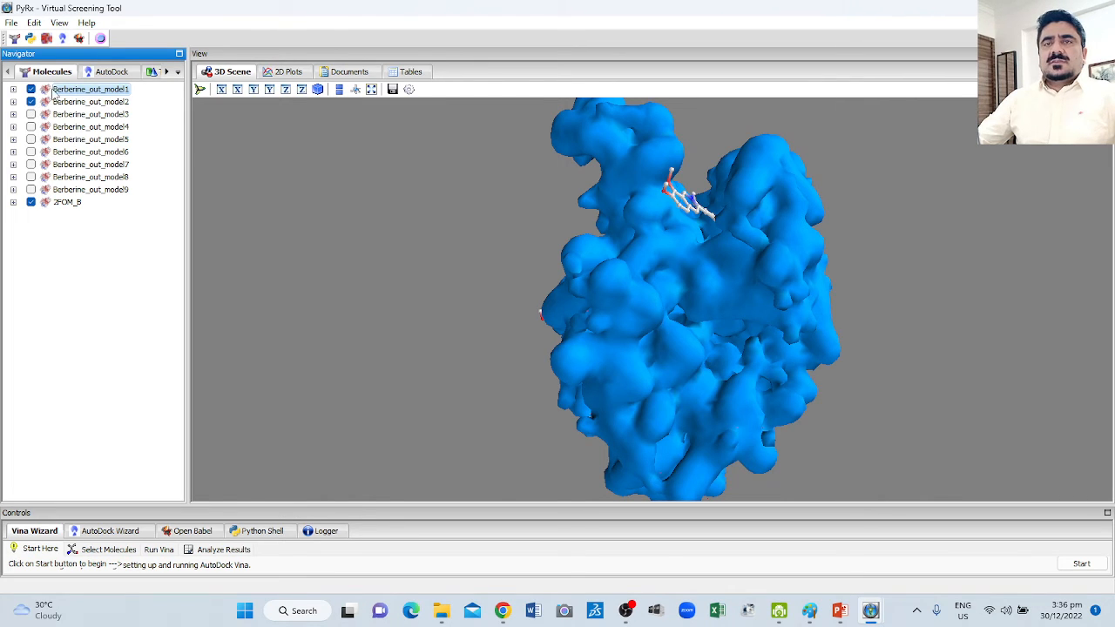
Show Berberine_out_model2 and hide Berberine_out_model1, so that only the second pose is displayed with the protein.
right_click(67, 92)
mouse_move(118, 98)
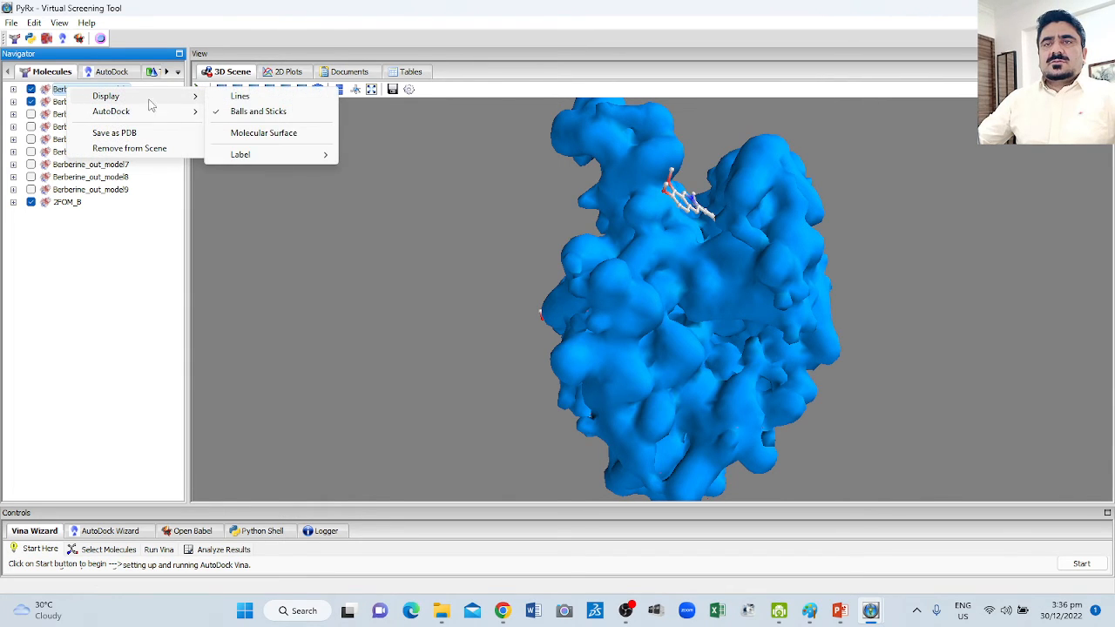
left_click(32, 89)
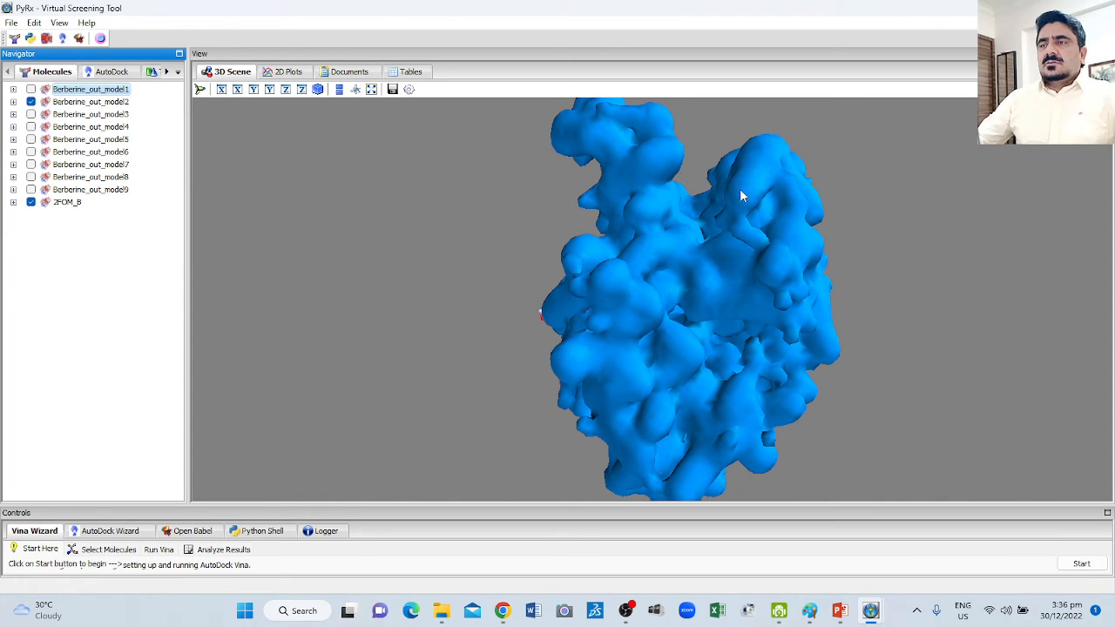
left_click(32, 90)
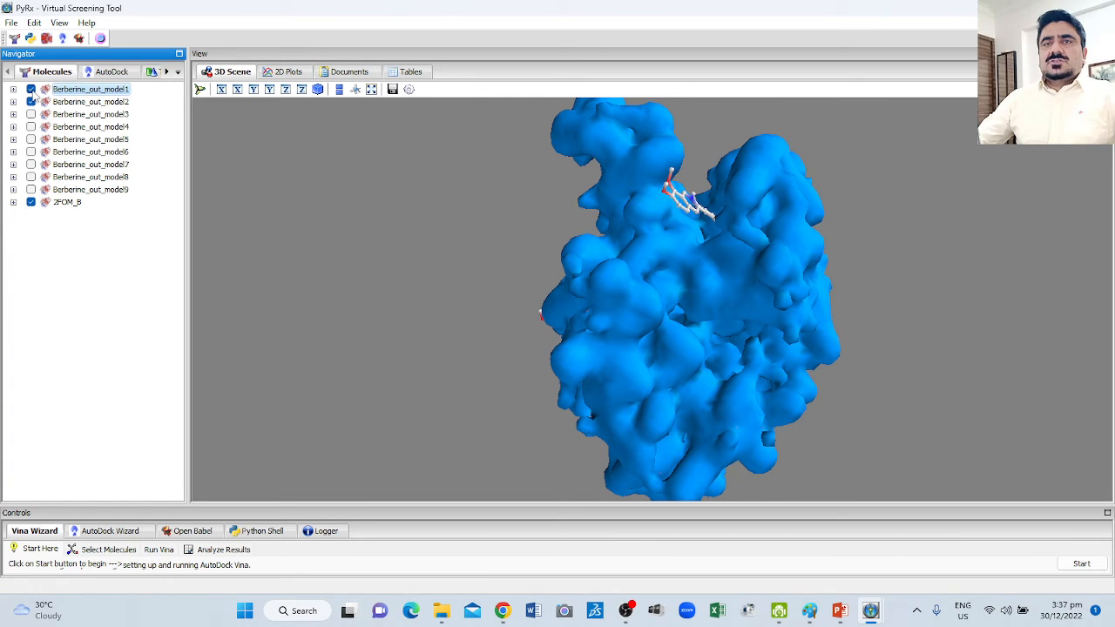
left_click(31, 90)
Examine the location and orientation of the Berberine_out_model2 pose on the 2FOM_B surface from several angles.
left_click_drag(593, 301, 566, 386)
left_click_drag(326, 380, 523, 384)
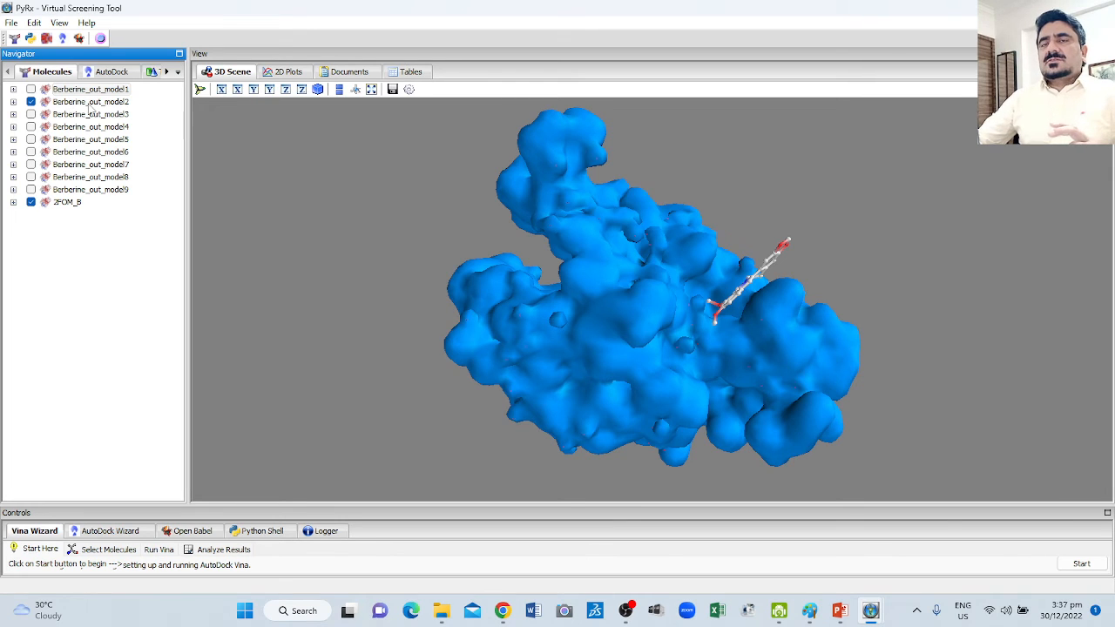
left_click_drag(545, 345, 509, 310)
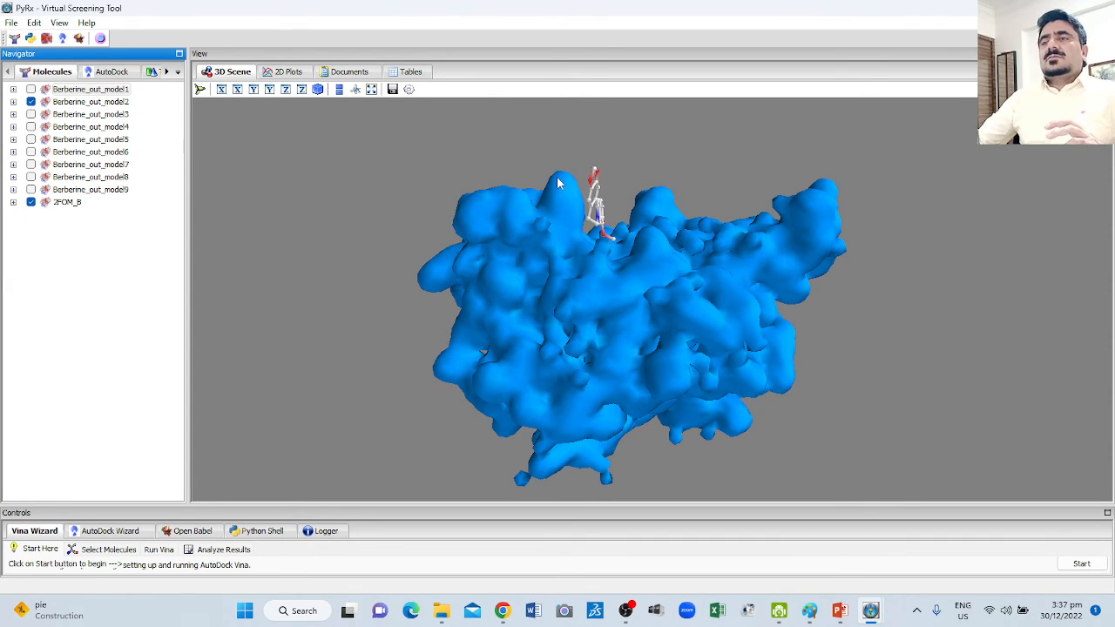
left_click_drag(566, 228, 504, 269)
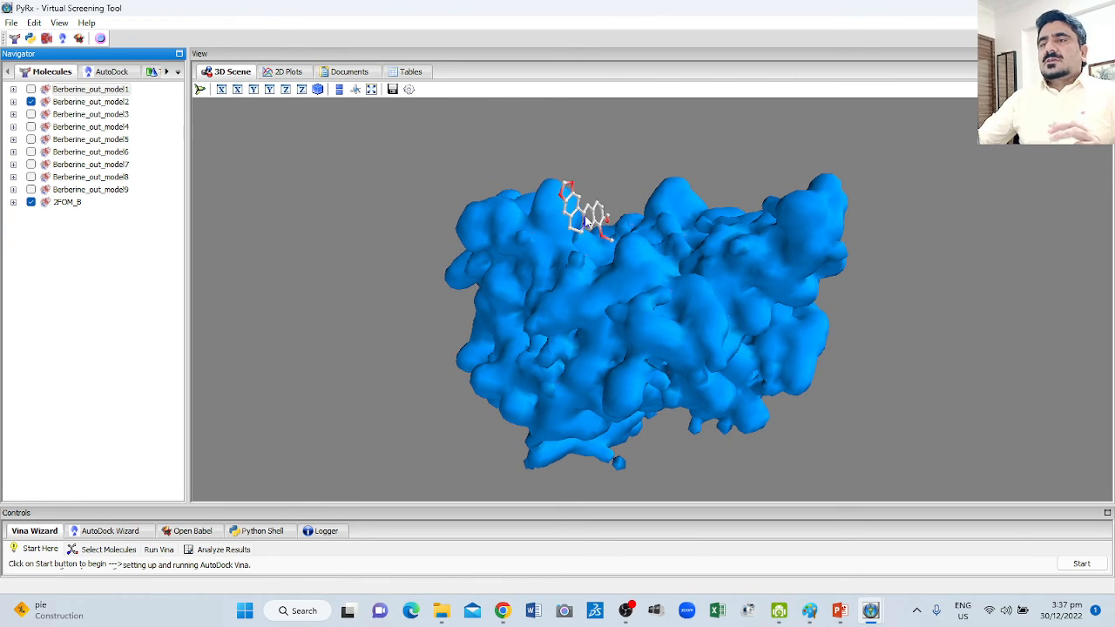
left_click_drag(589, 222, 642, 170)
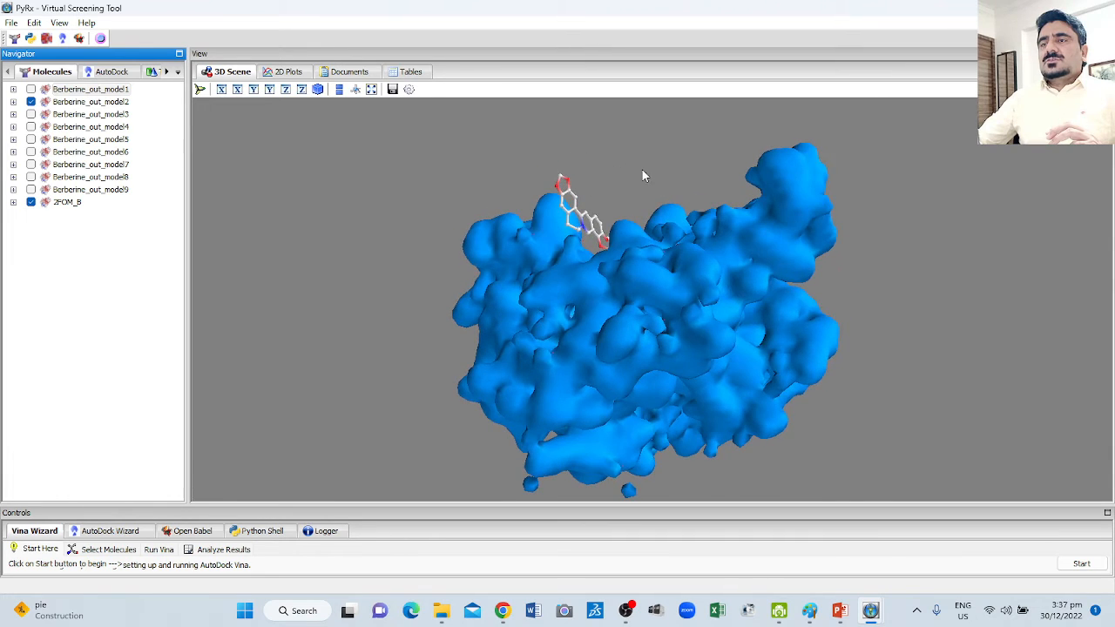
left_click_drag(580, 277, 683, 281)
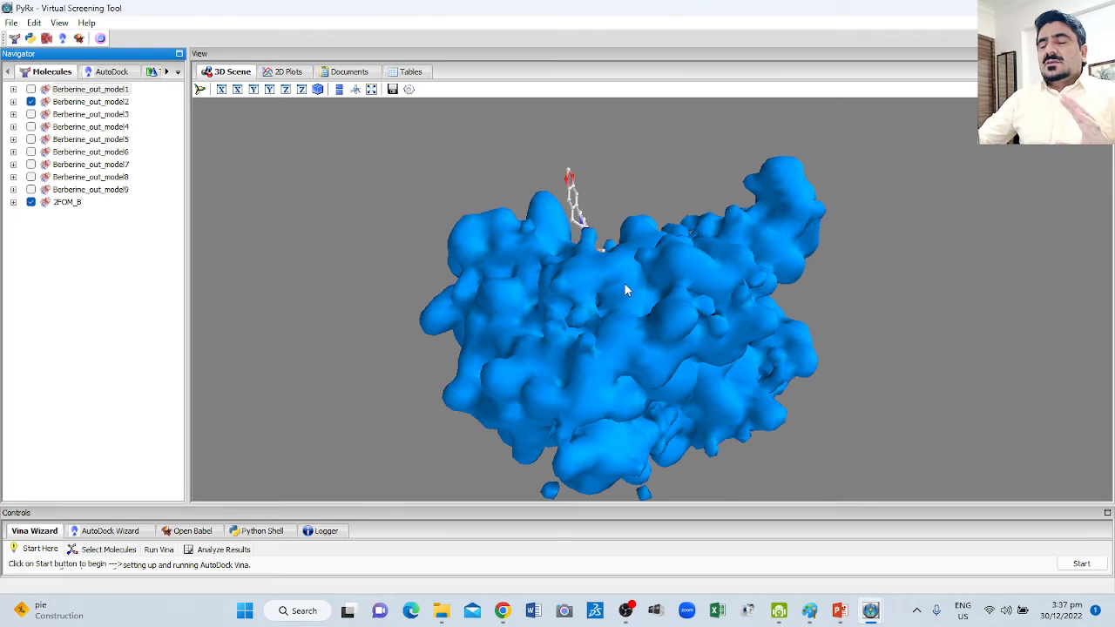
left_click_drag(623, 284, 608, 313)
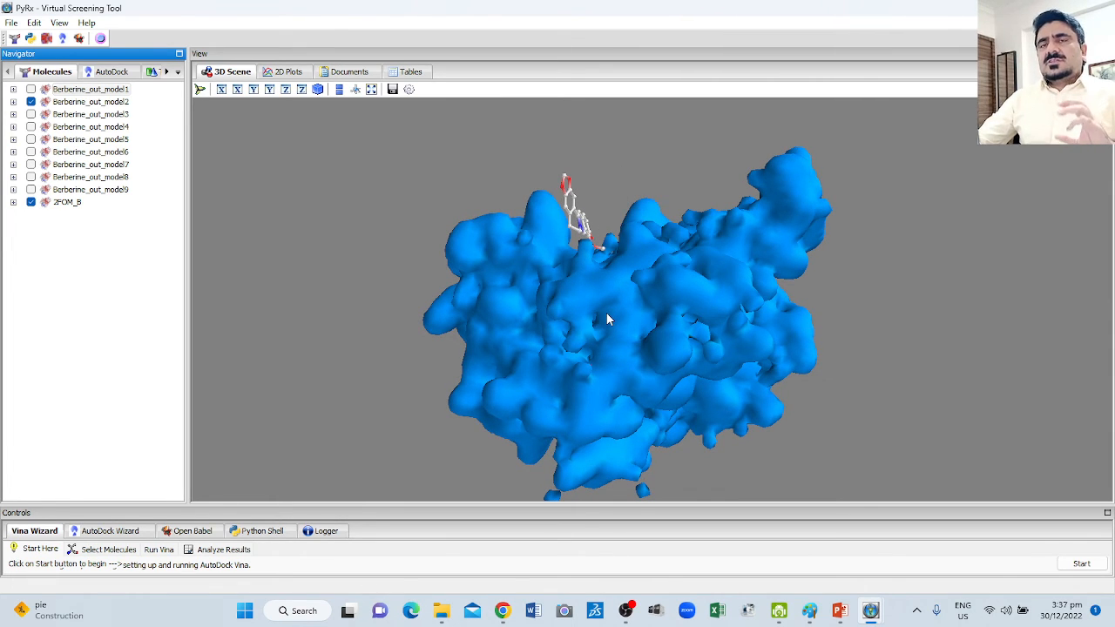
left_click_drag(555, 285, 559, 248)
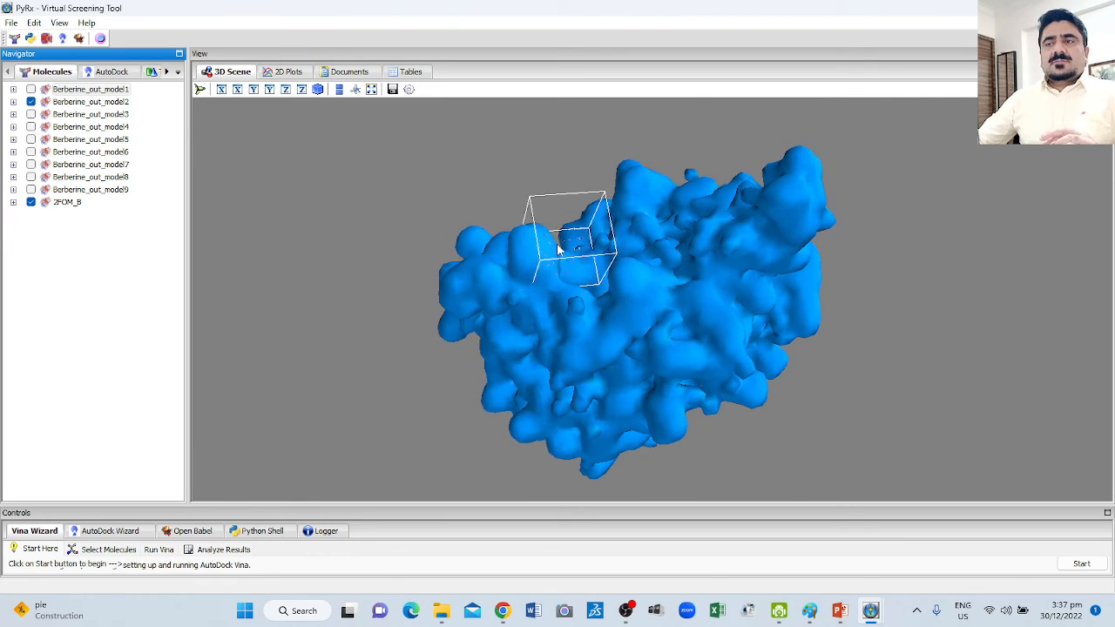
Add a molecular surface to Berberine_out_model2 and examine its fit against the 2FOM_B surface.
right_click(75, 103)
mouse_move(173, 113)
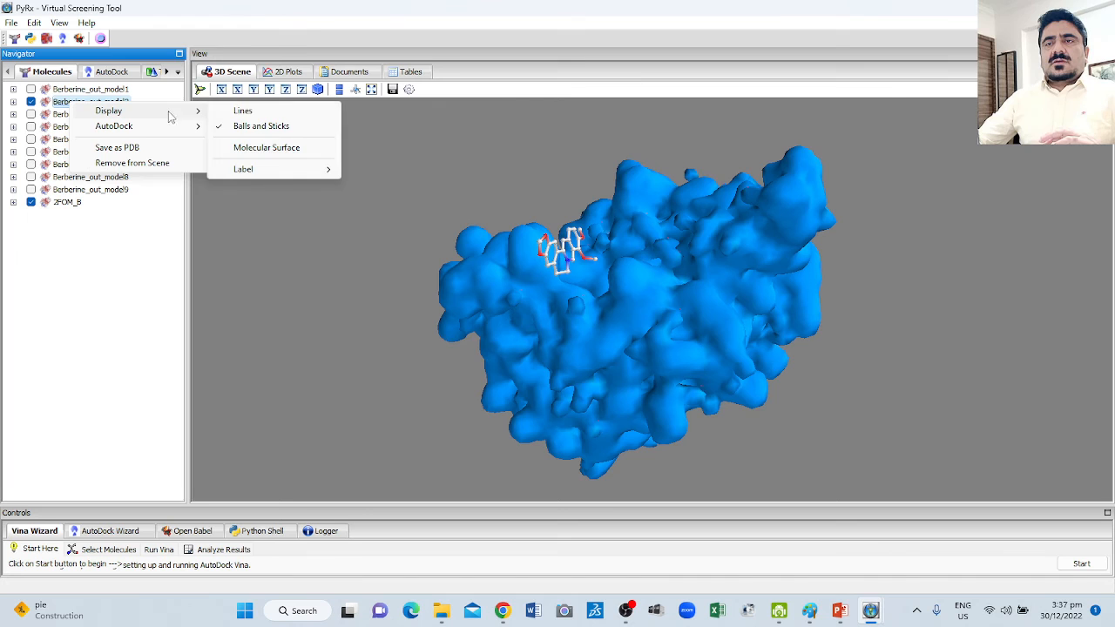
left_click(253, 148)
left_click_drag(413, 244, 639, 357)
Remove the molecular surface from Berberine_out_model2 and view the ball-and-stick pose on the protein from the side.
right_click(85, 103)
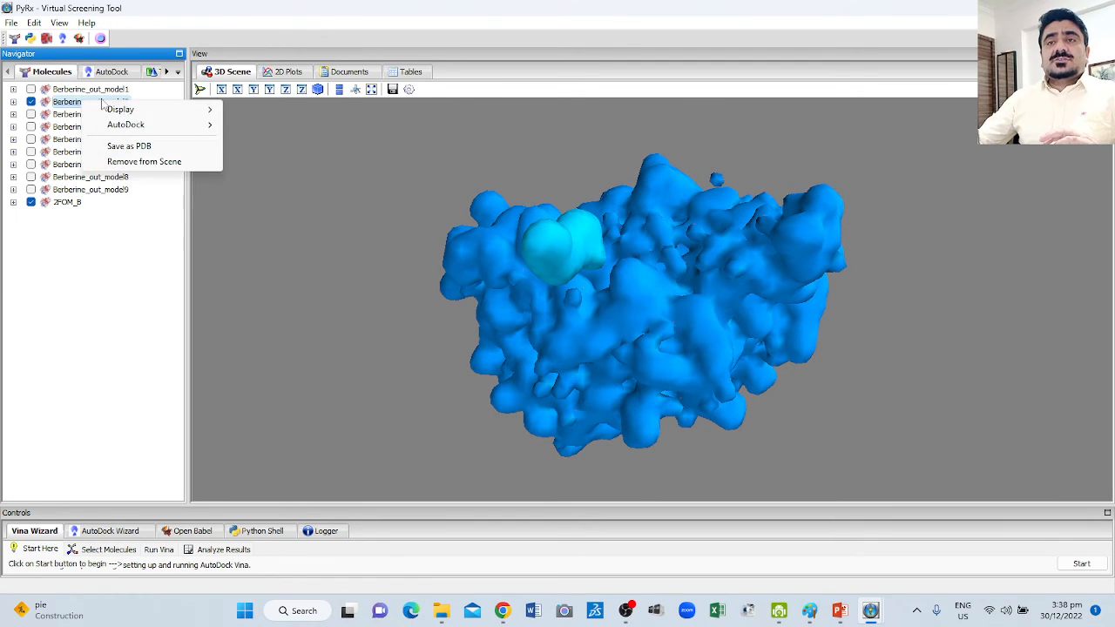
mouse_move(177, 114)
left_click(268, 145)
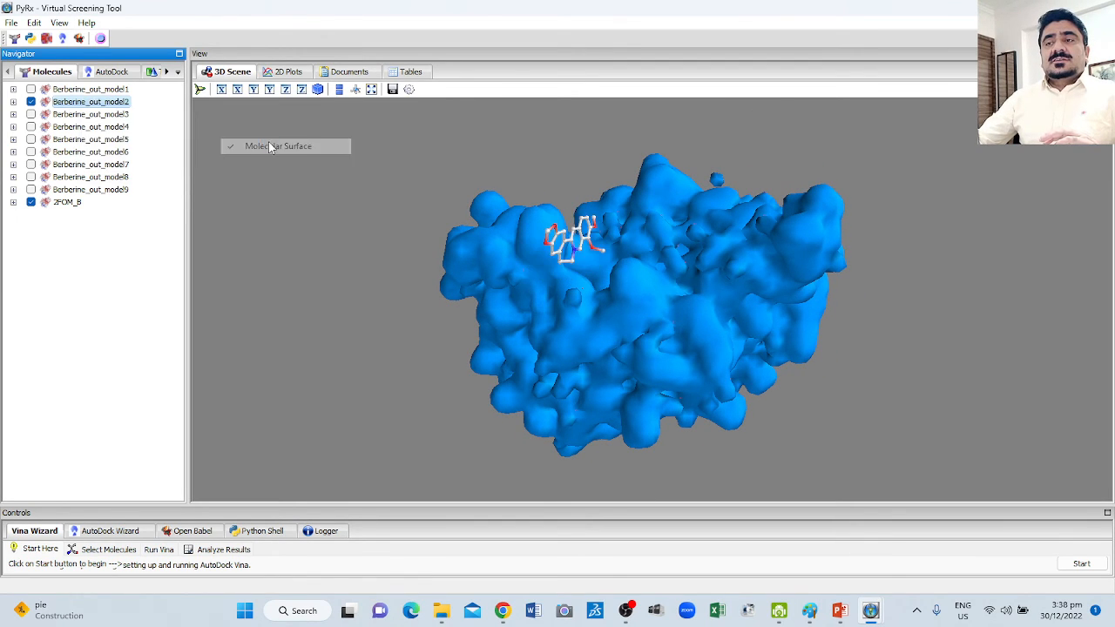
left_click_drag(441, 260, 599, 193)
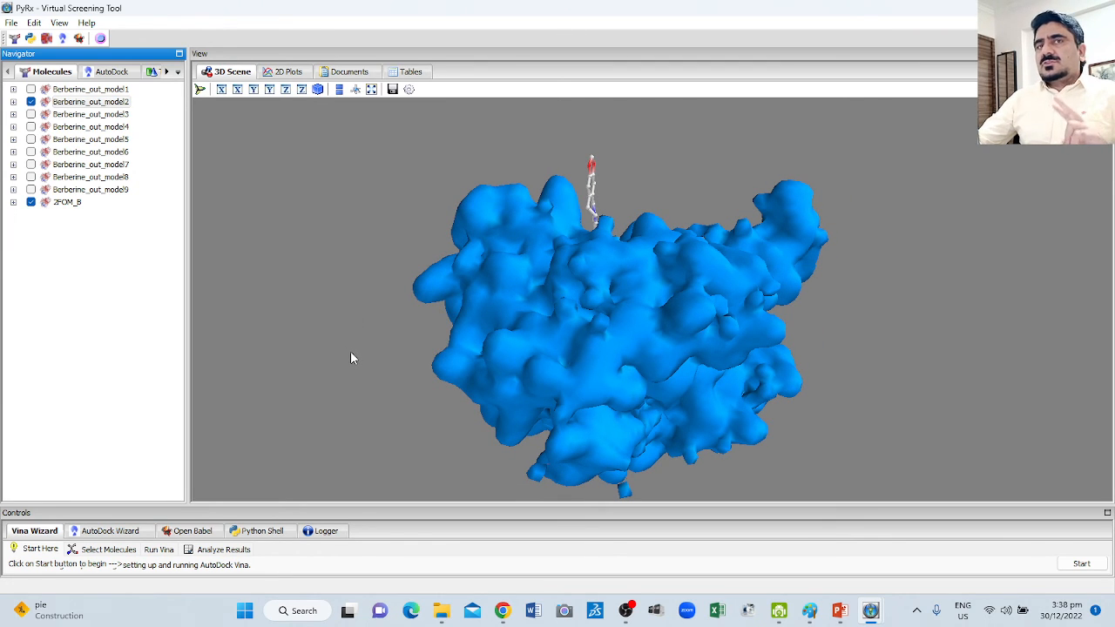
Show Berberine_out_model1 and hide Berberine_out_model2, bringing the first pose's binding site on 2FOM_B to the front.
left_click(31, 89)
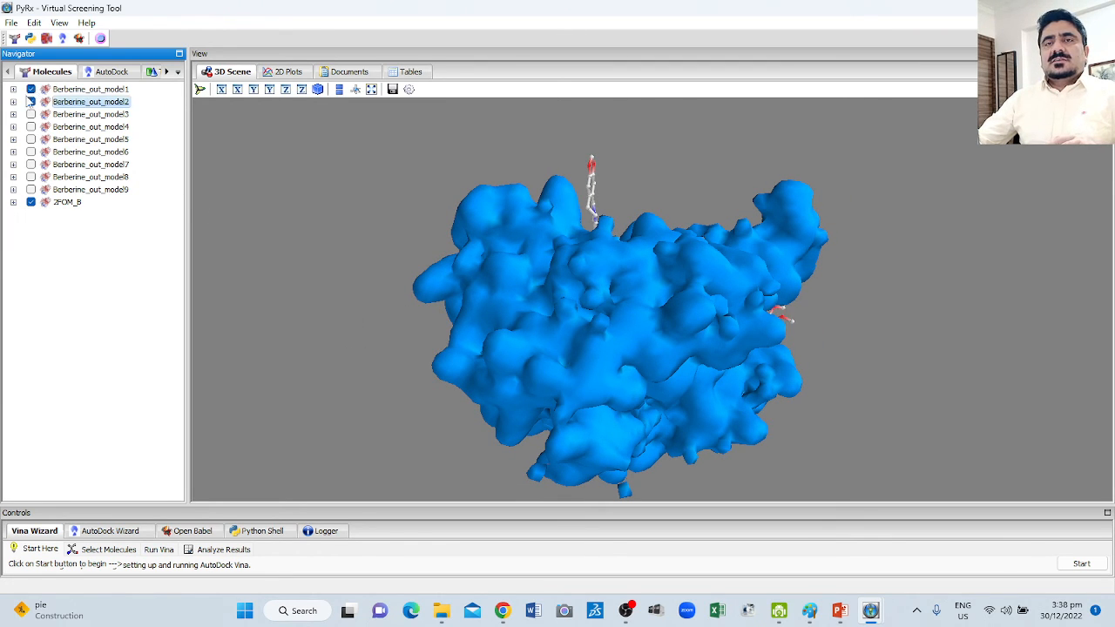
left_click(30, 102)
left_click_drag(462, 213, 657, 282)
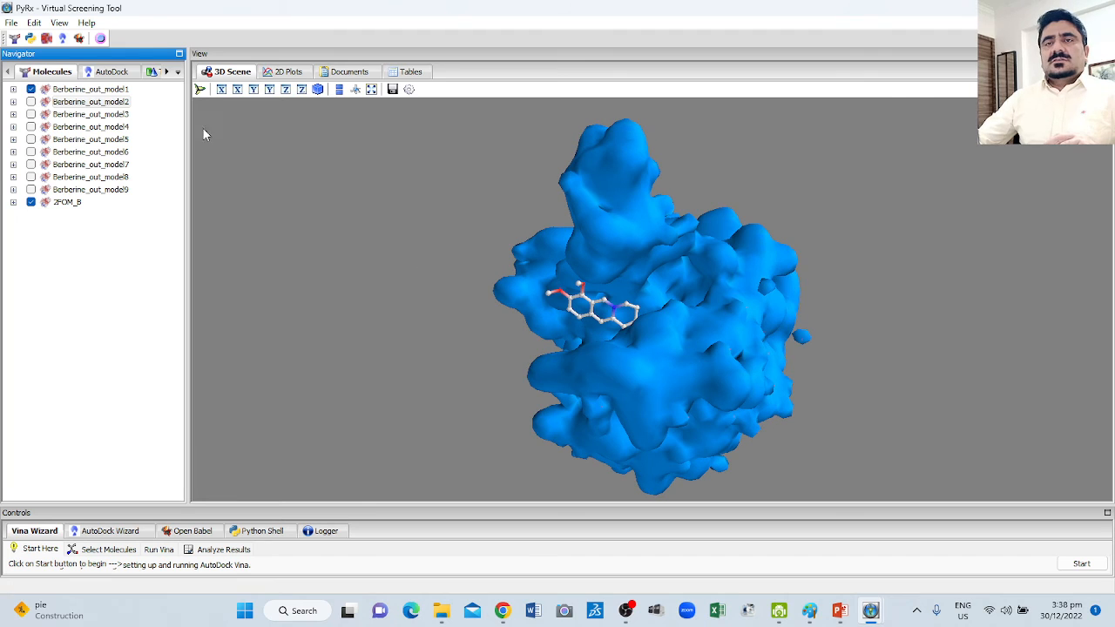
Add a molecular surface to Berberine_out_model1 and inspect up close how it fits into the 2FOM_B pocket.
right_click(111, 90)
mouse_move(161, 98)
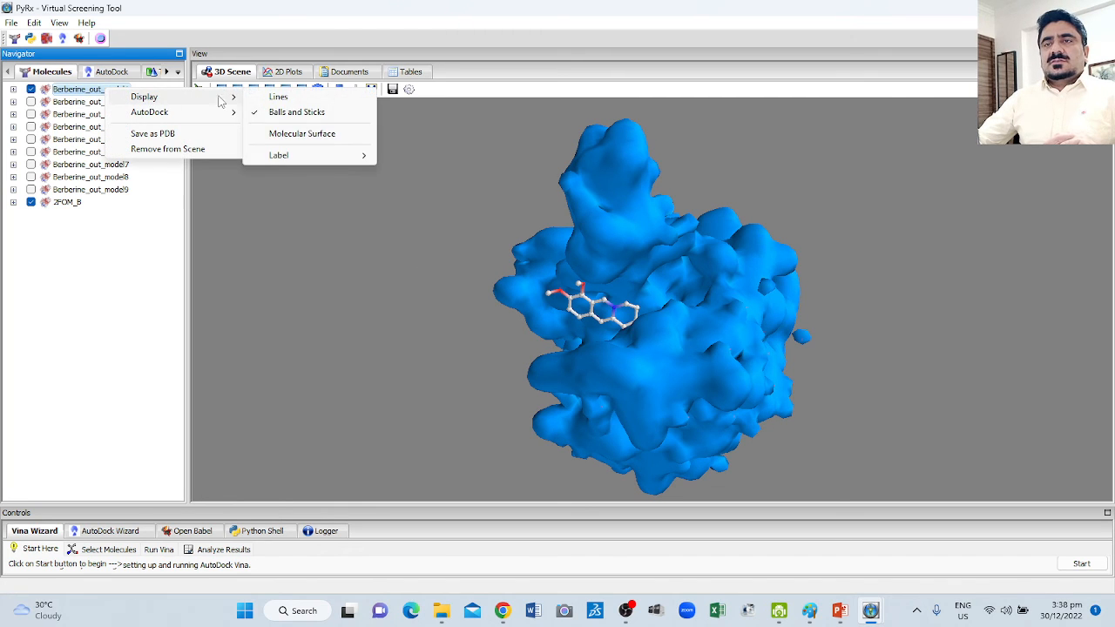
left_click(282, 134)
left_click_drag(622, 246, 726, 304)
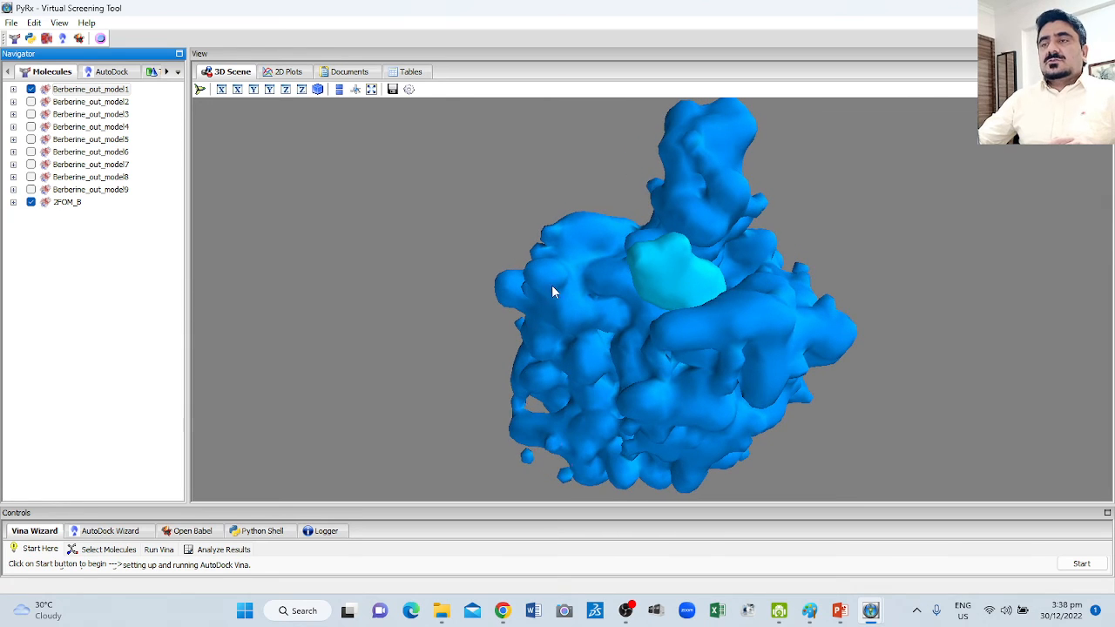
scroll(535, 327, "up", 3)
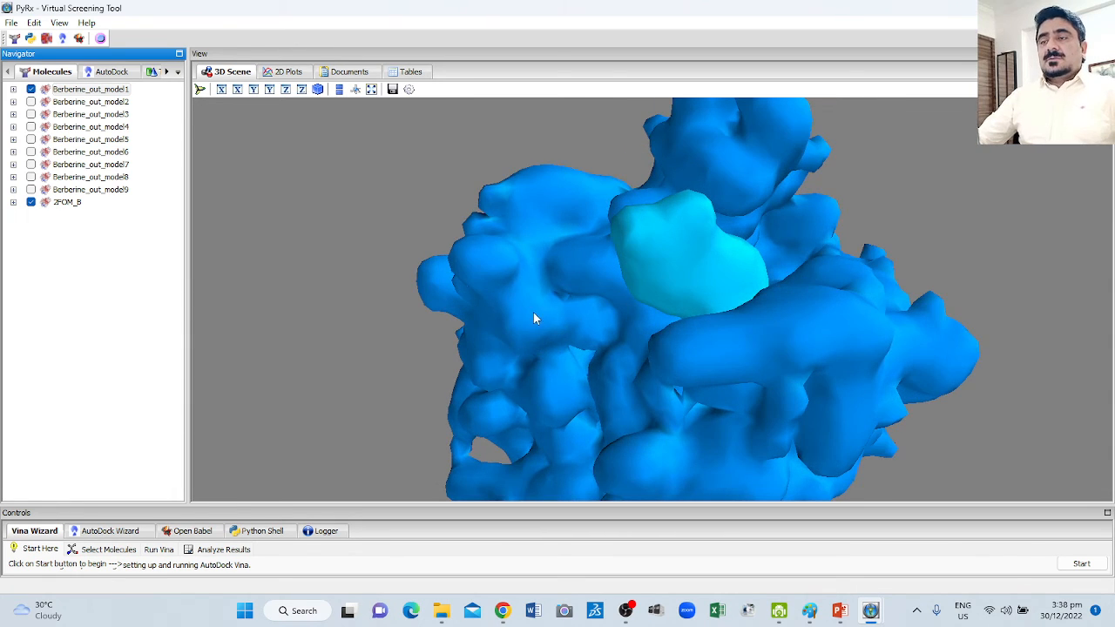
scroll(534, 314, "down", 3)
mouse_move(717, 337)
left_mouse_down()
mouse_move(602, 410)
mouse_move(567, 341)
mouse_move(699, 351)
mouse_move(572, 301)
mouse_move(473, 293)
mouse_move(507, 341)
mouse_move(533, 344)
mouse_move(624, 313)
mouse_move(713, 330)
left_mouse_up()
scroll(684, 329, "up", 3)
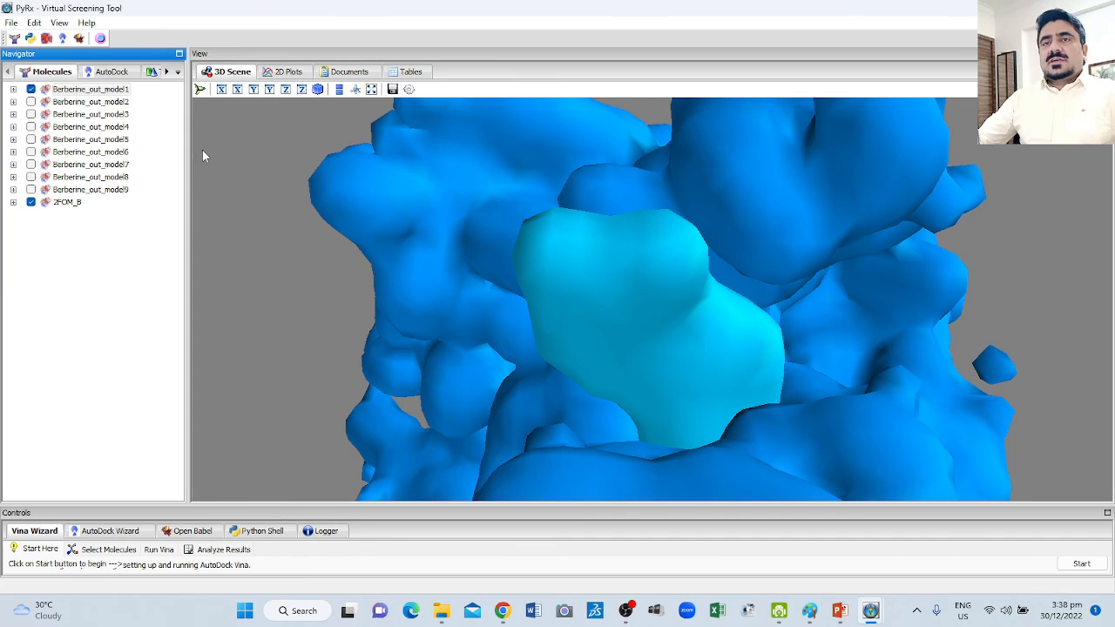
Remove the molecular surface from Berberine_out_model1 and view its ball-and-stick structure inside the pocket.
right_click(111, 90)
mouse_move(180, 120)
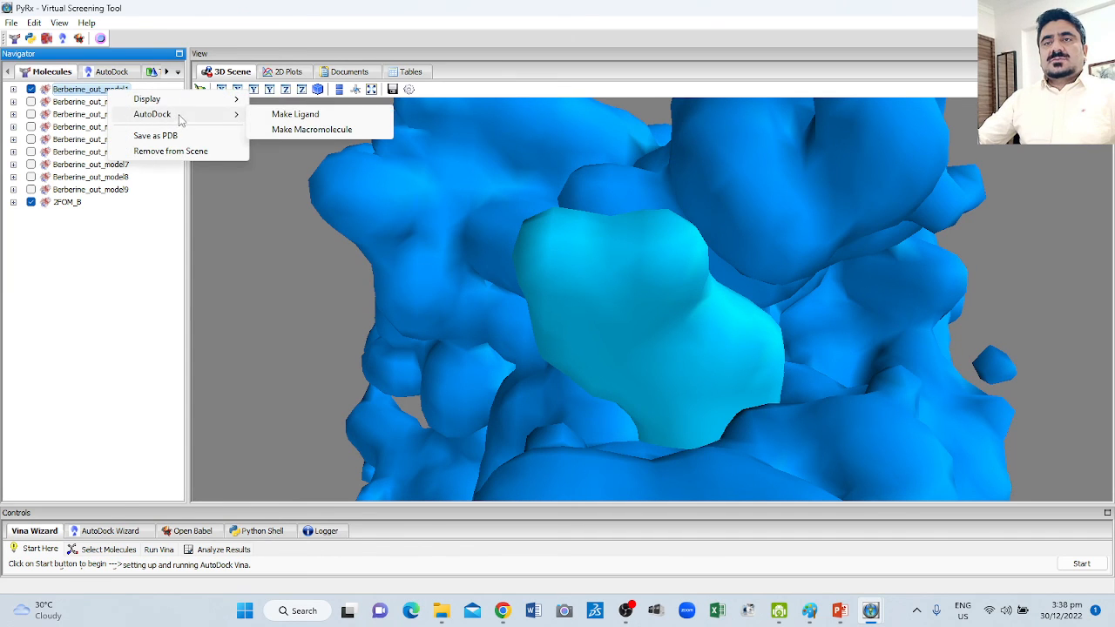
mouse_move(144, 98)
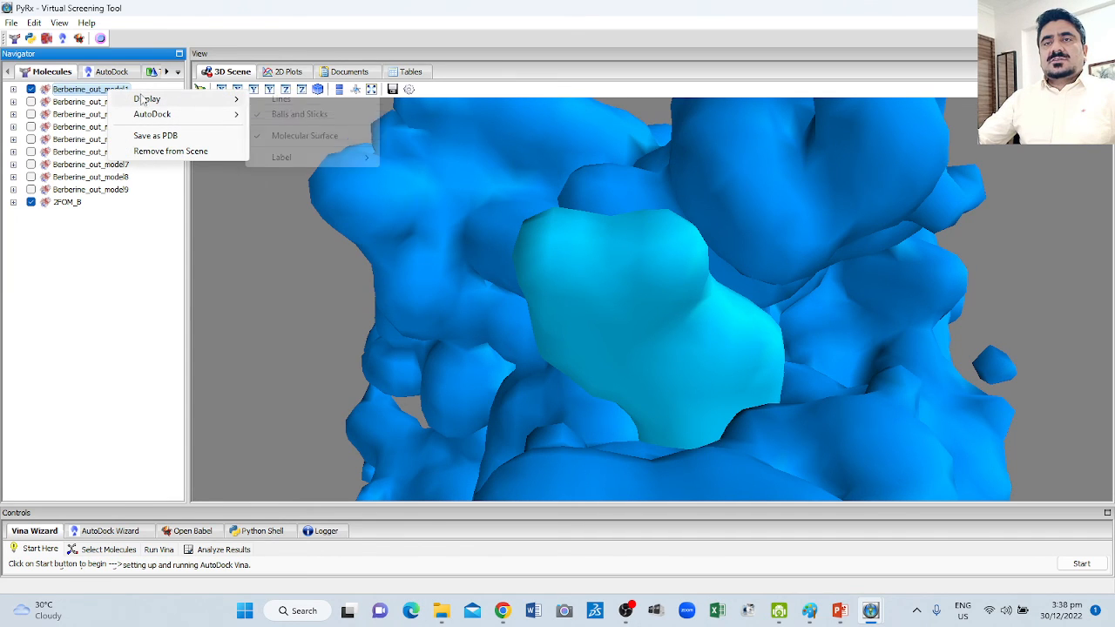
left_click(300, 140)
left_click_drag(508, 201, 586, 276)
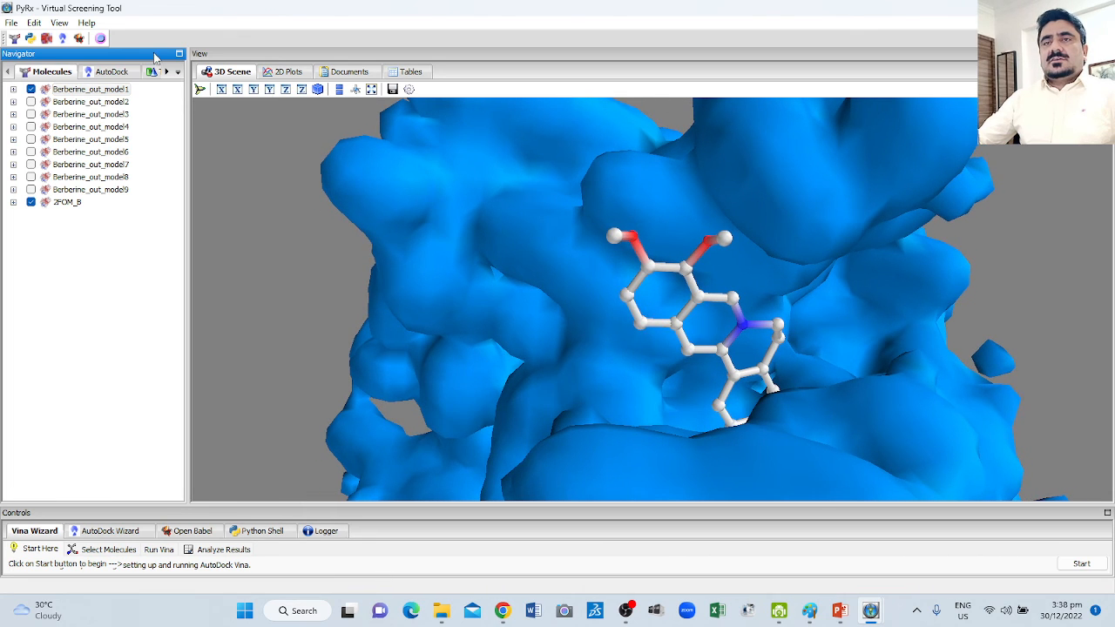
Turn on the selection spheres for the displayed Berberine pose and minimize the docking window to the desktop.
left_click(101, 38)
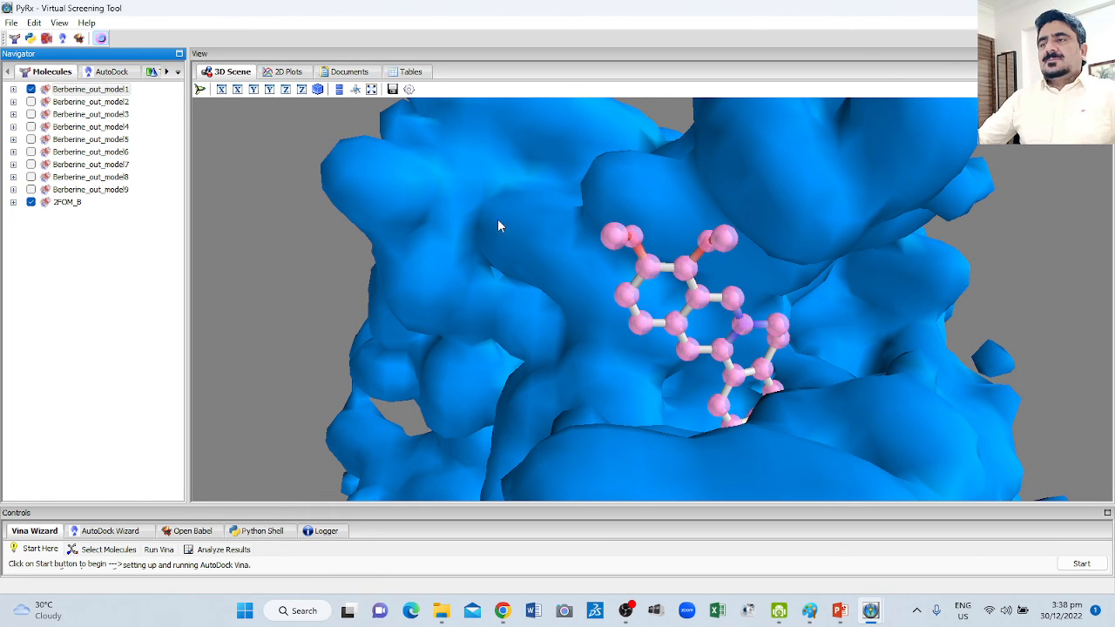
left_click(1034, 8)
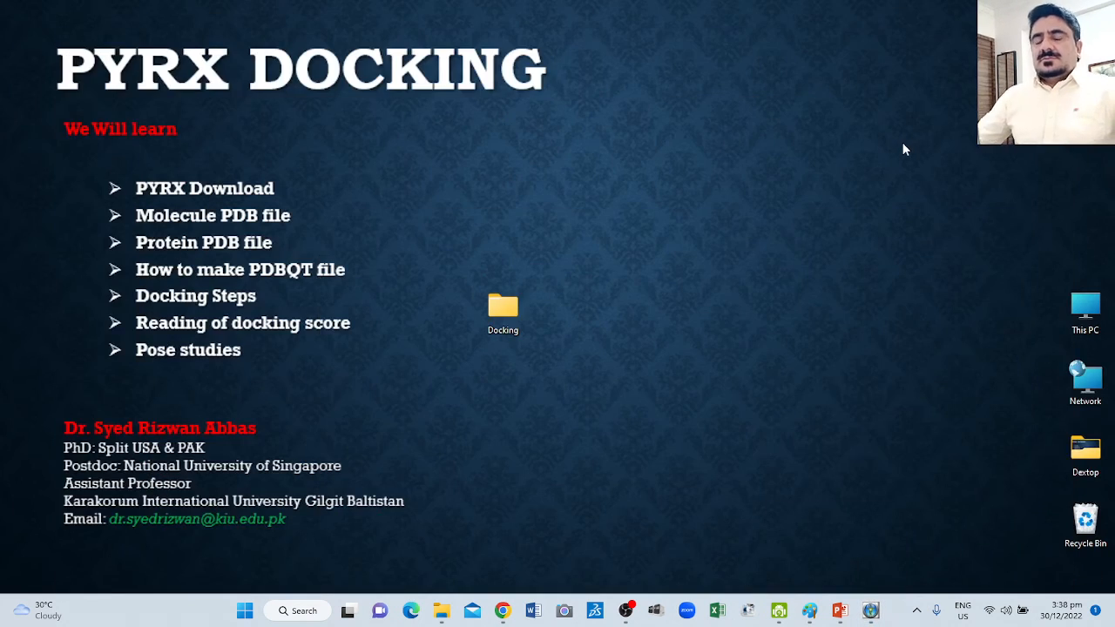